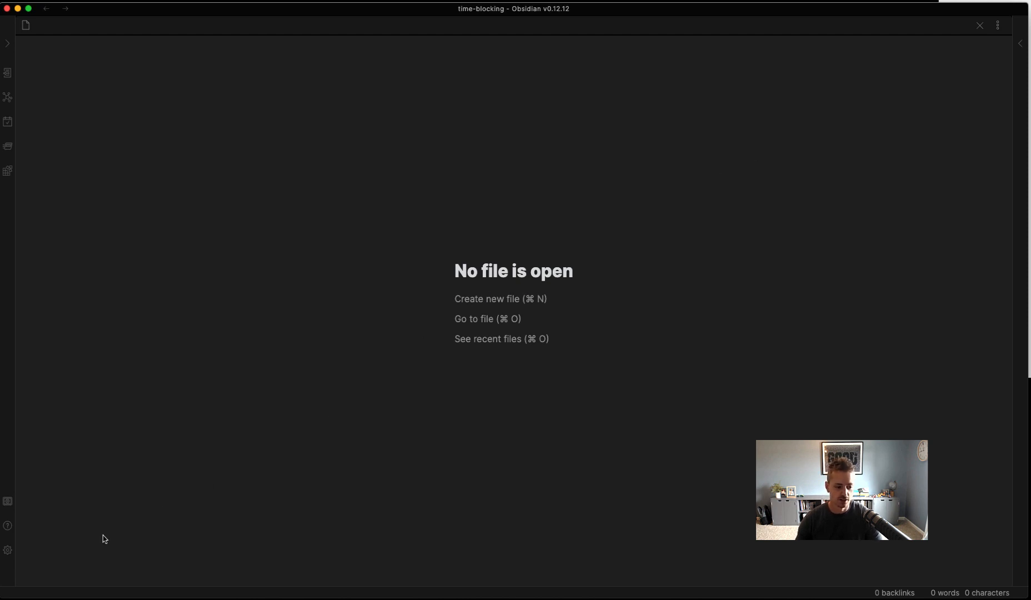
# - Create a new vault named Get-Started located on the Desktop
pyautogui.click(7, 550)
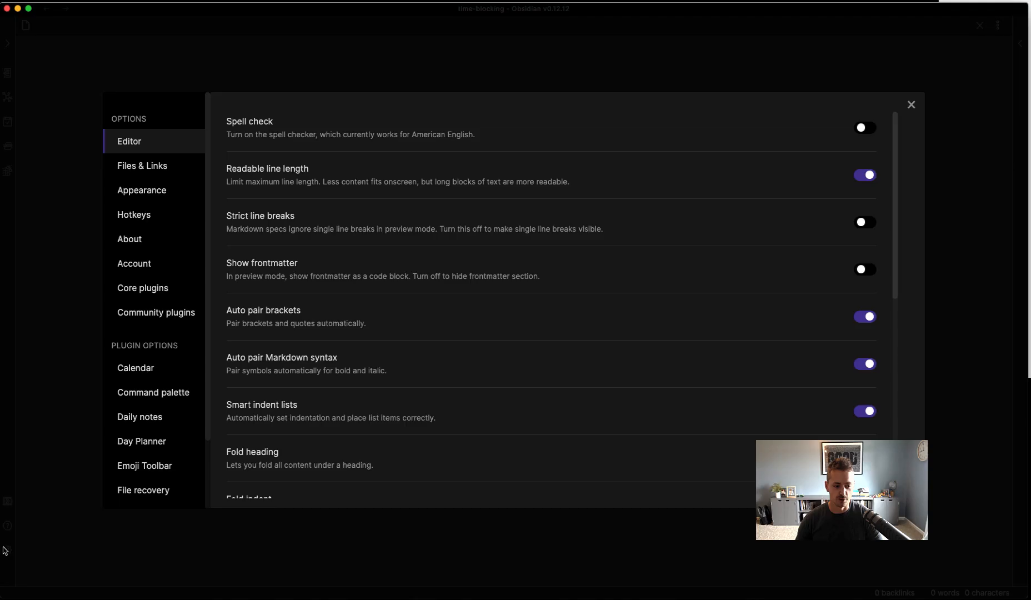
pyautogui.click(23, 521)
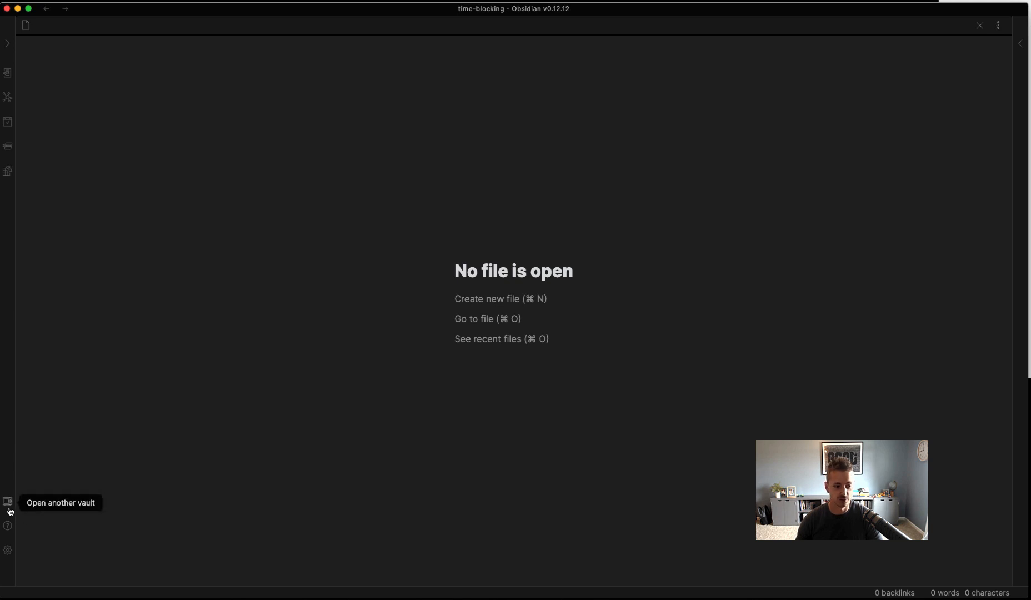
pyautogui.click(8, 502)
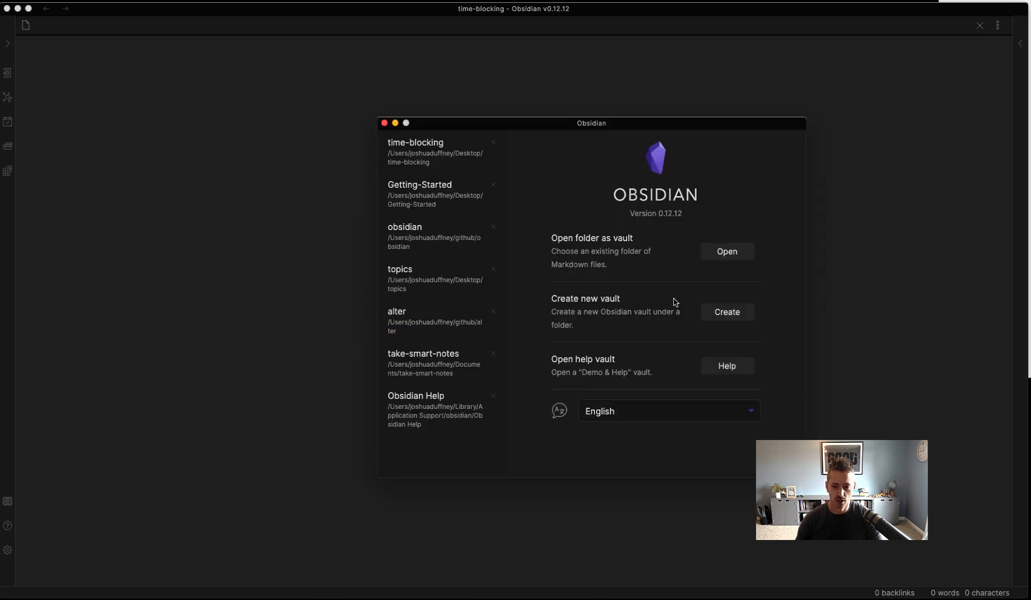
pyautogui.click(746, 317)
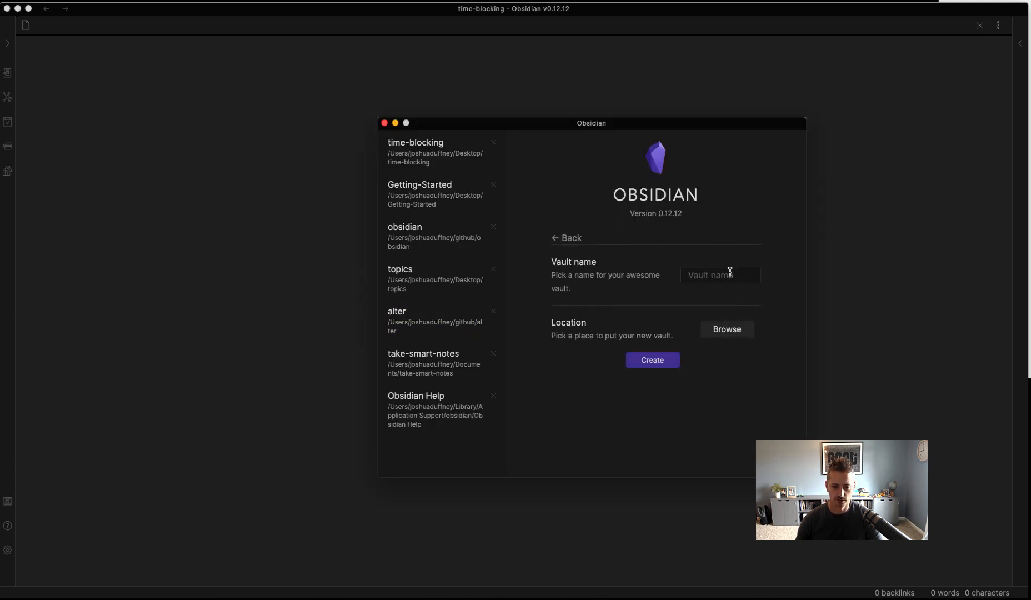
pyautogui.write('G')
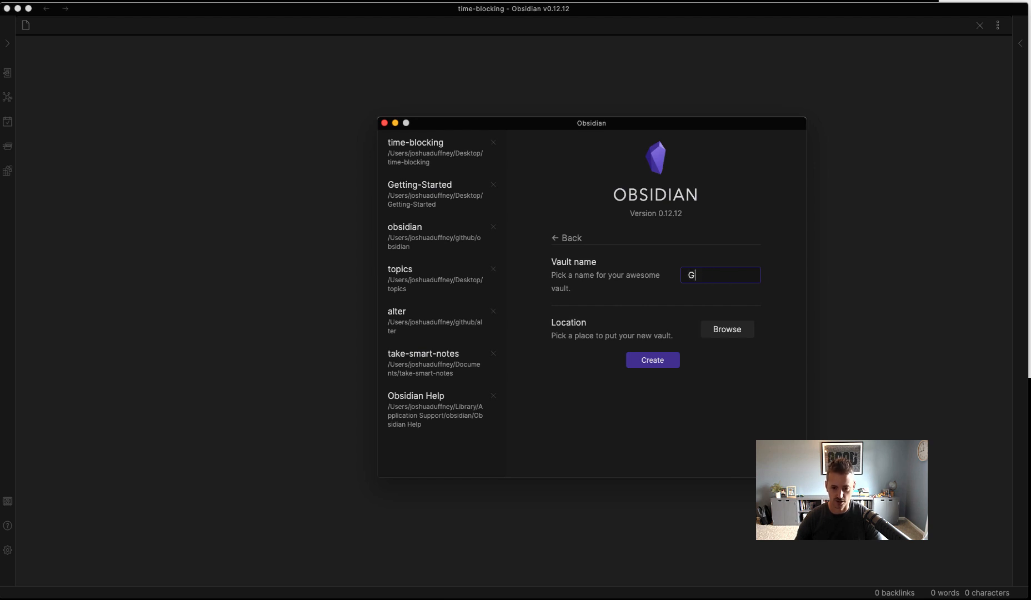
pyautogui.write('et-Started')
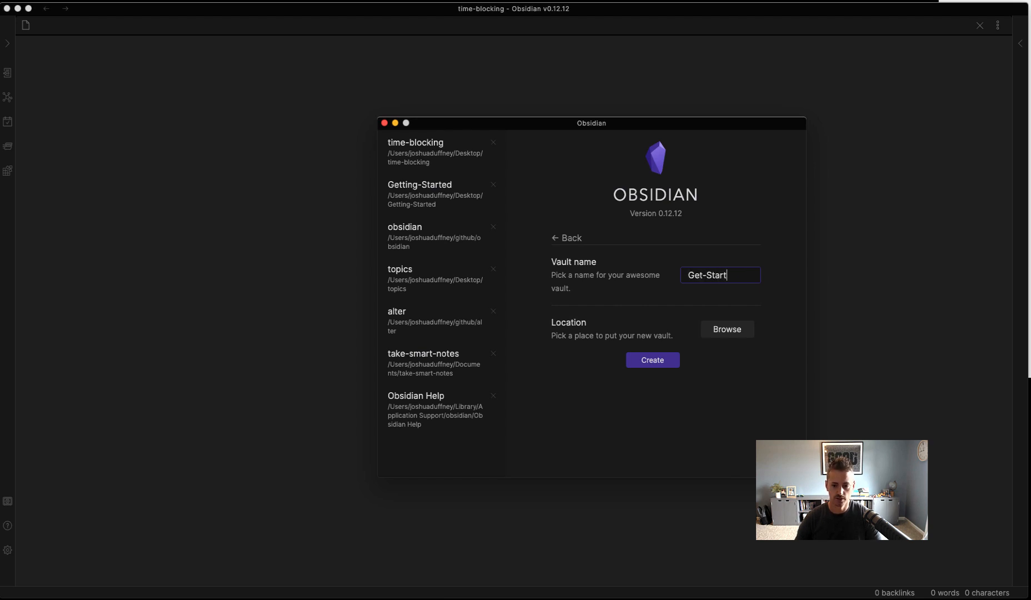
pyautogui.click(653, 362)
pyautogui.click(723, 331)
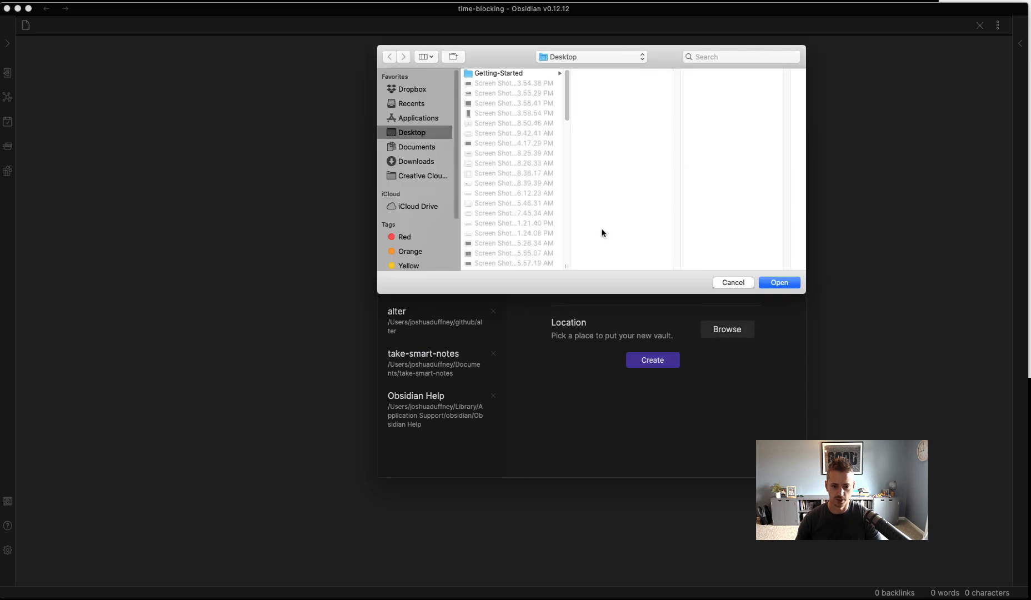
pyautogui.click(778, 283)
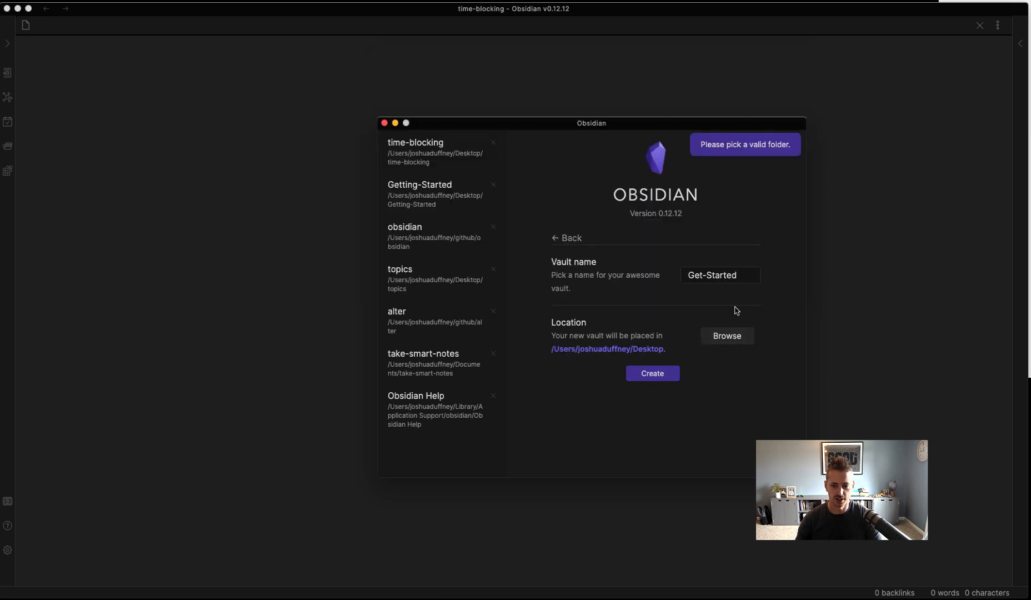
pyautogui.click(670, 380)
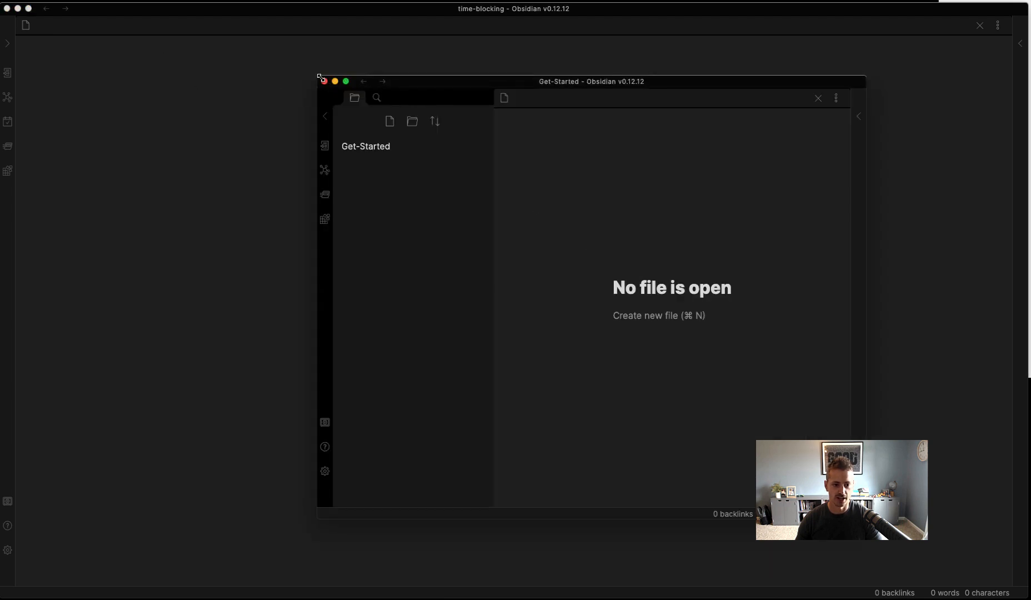
# - Enlarge the Get-Started vault window to fill the whole screen
pyautogui.moveTo(318, 76); pyautogui.dragTo(0, 2)
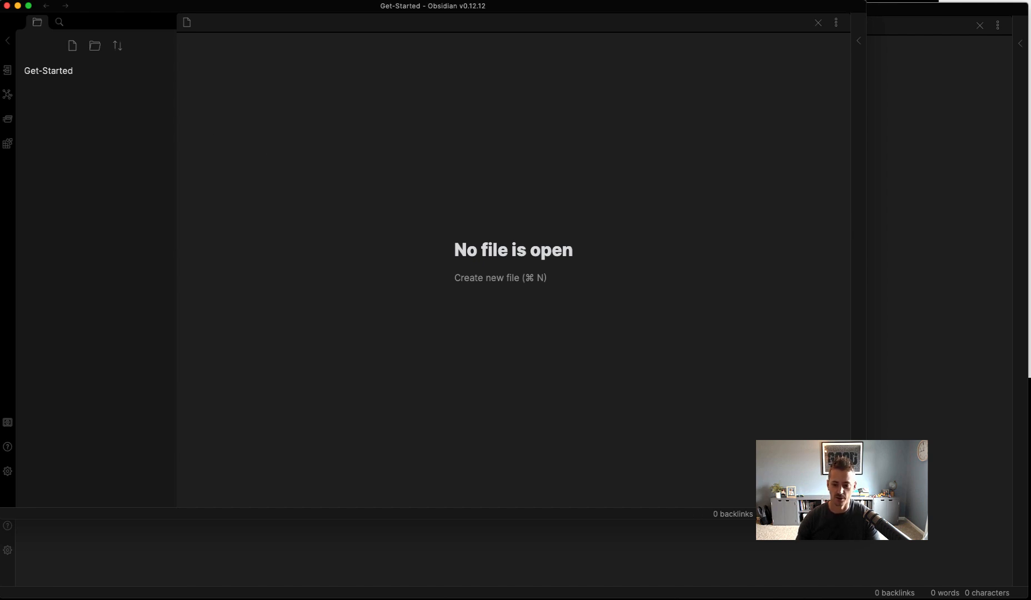
pyautogui.moveTo(865, 518); pyautogui.dragTo(1028, 597)
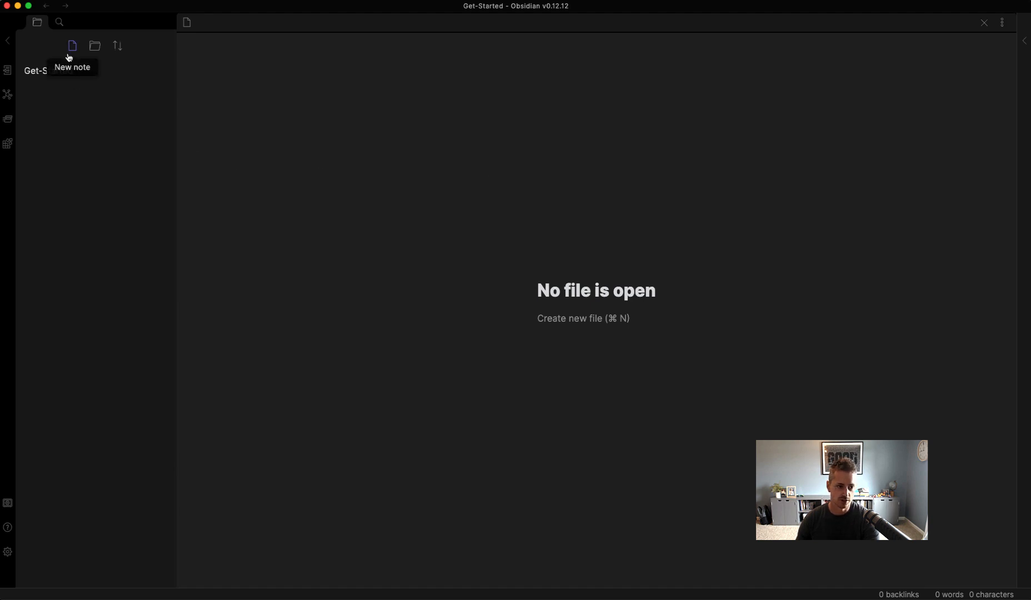
# - Create two folders named planner and projects at the root of the Get-Started vault
pyautogui.click(96, 47)
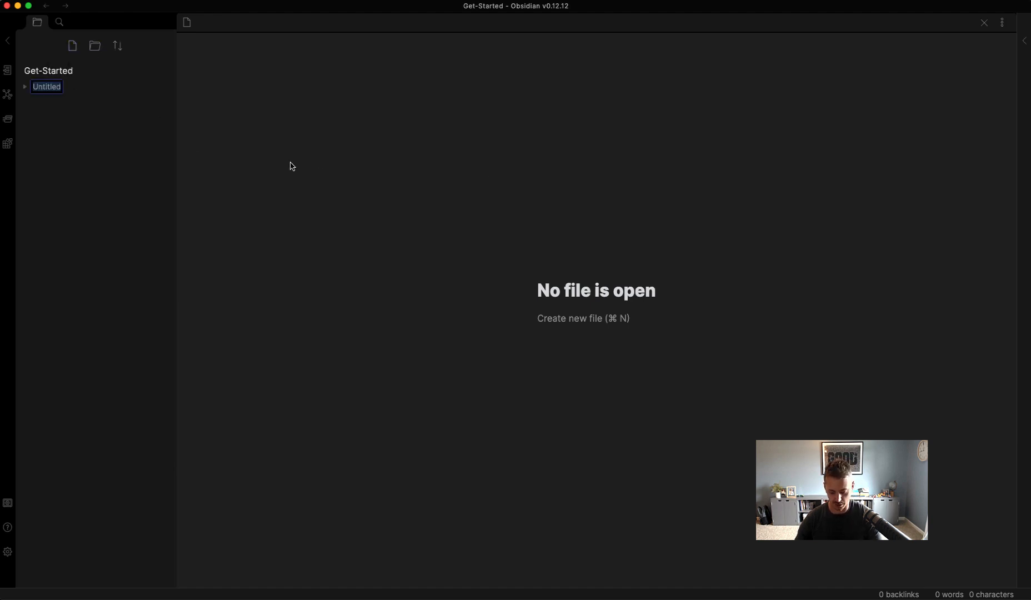
pyautogui.write('planner')
pyautogui.press('Return')
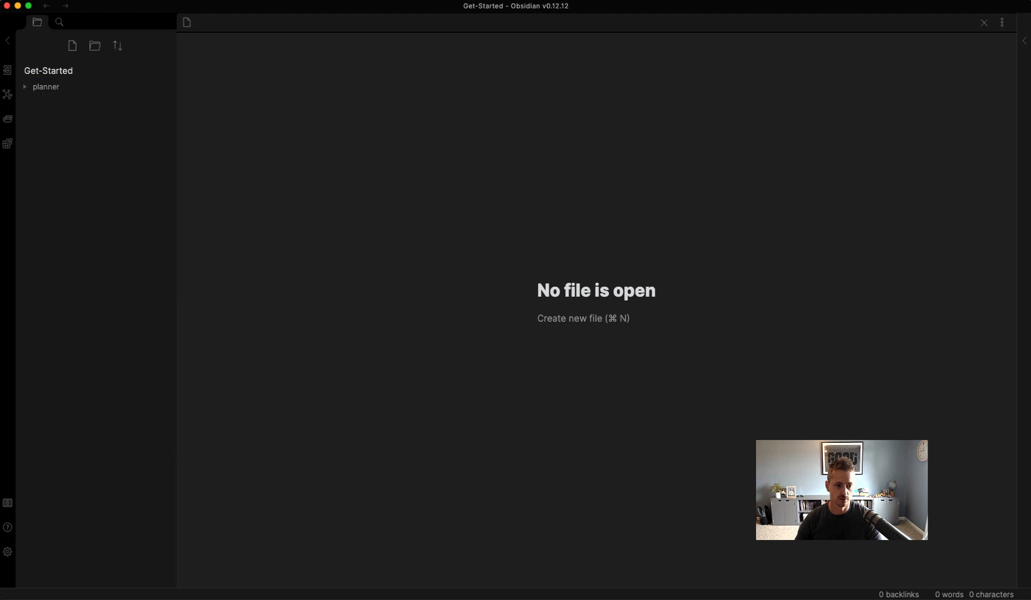
pyautogui.click(95, 46)
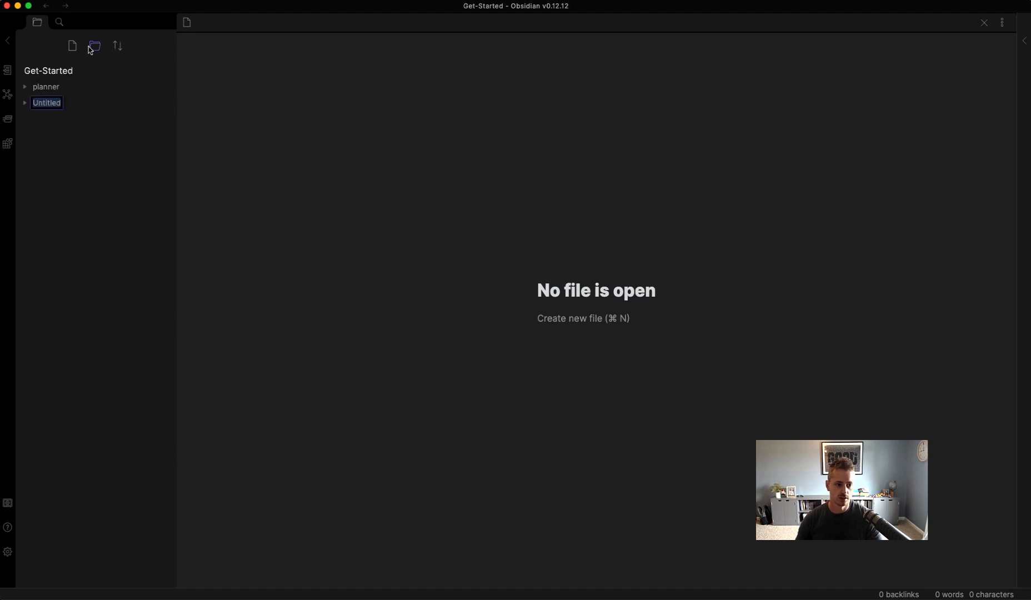
pyautogui.write('projects')
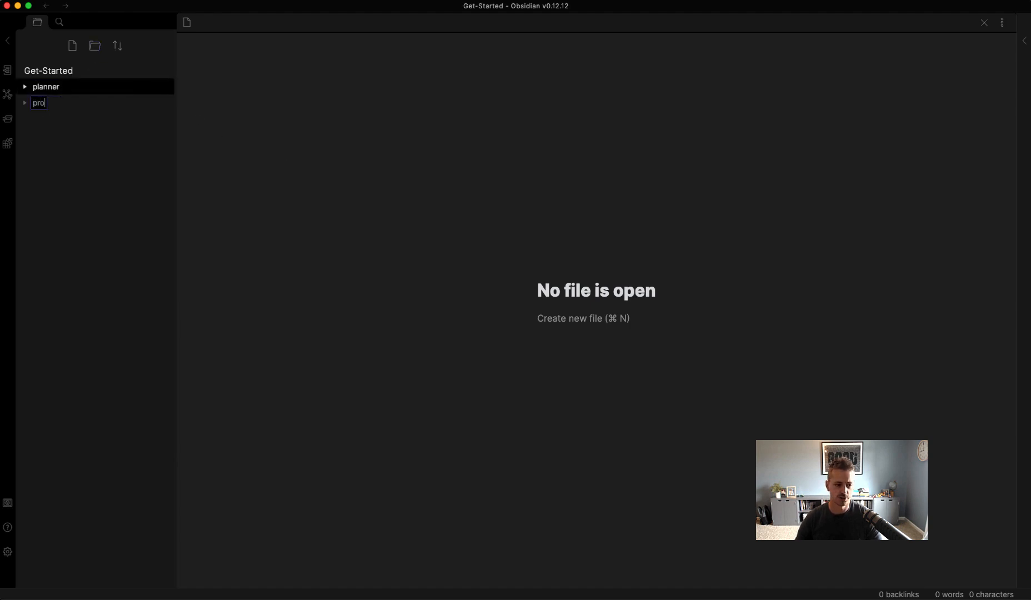
pyautogui.press('Return')
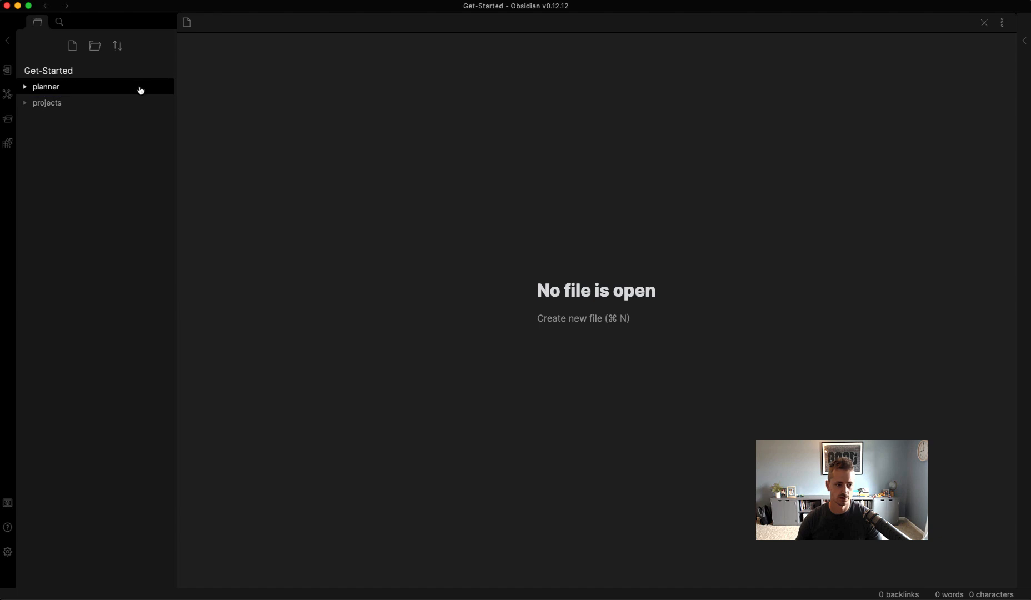
# - Add two more root-level folders named reference and slip-box to the vault
pyautogui.click(94, 46)
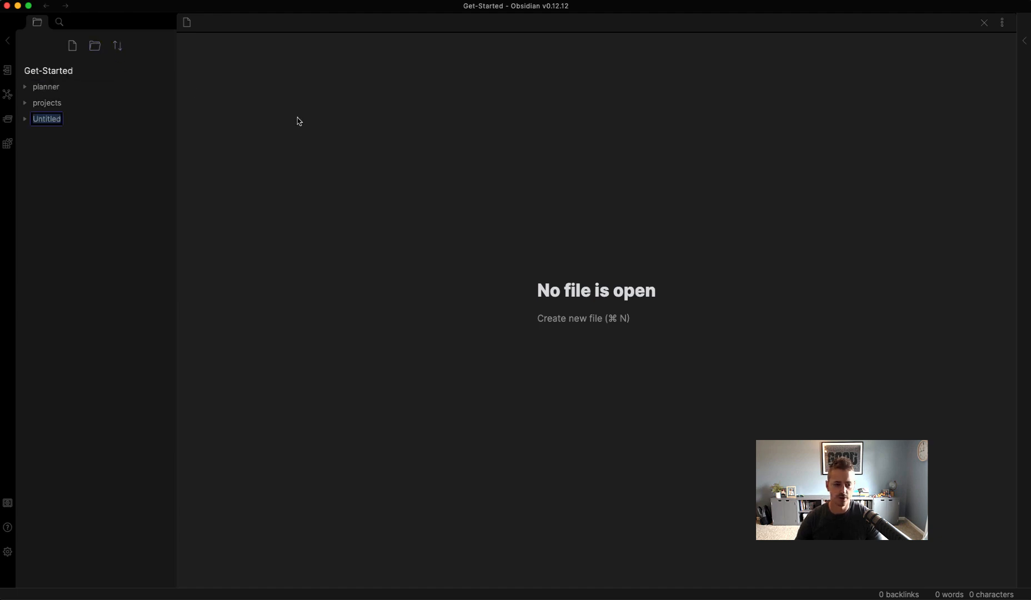
pyautogui.write('reference')
pyautogui.press('Return')
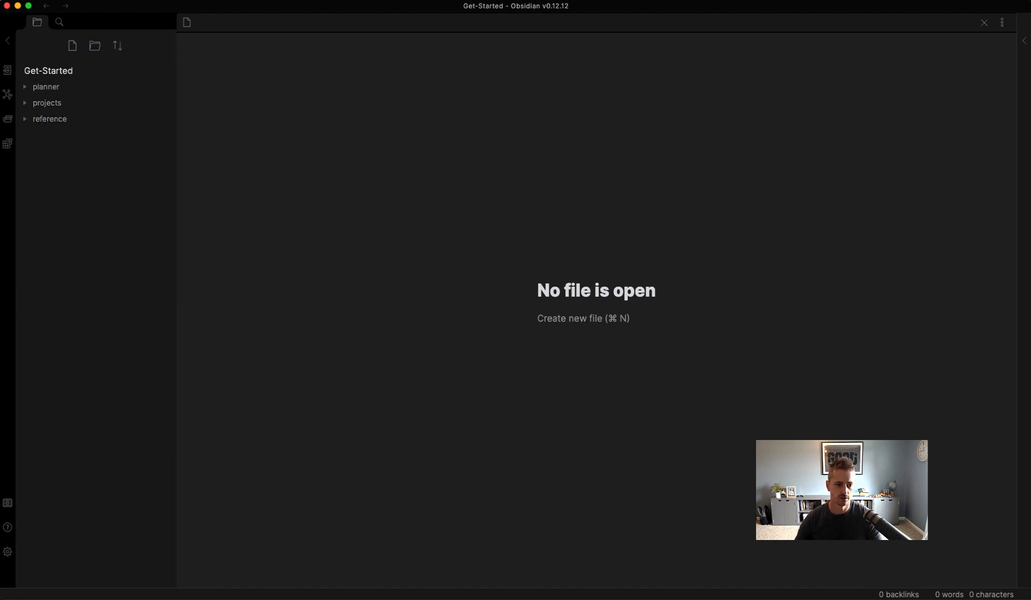
pyautogui.click(97, 48)
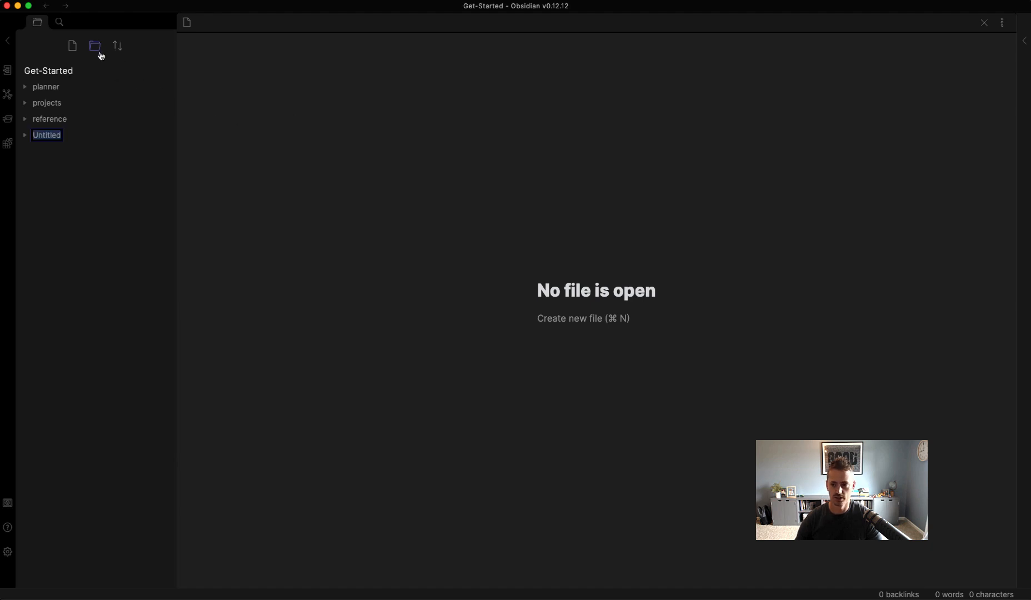
pyautogui.write('slip-box')
pyautogui.press('Return')
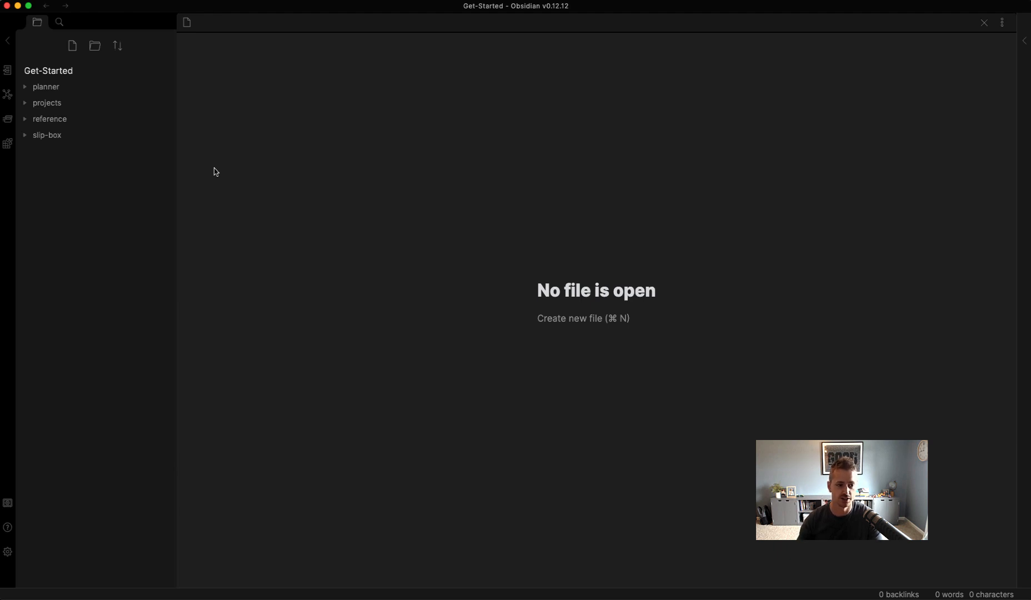
# - Create folders named people and attachments and move both into the reference folder
pyautogui.click(52, 123)
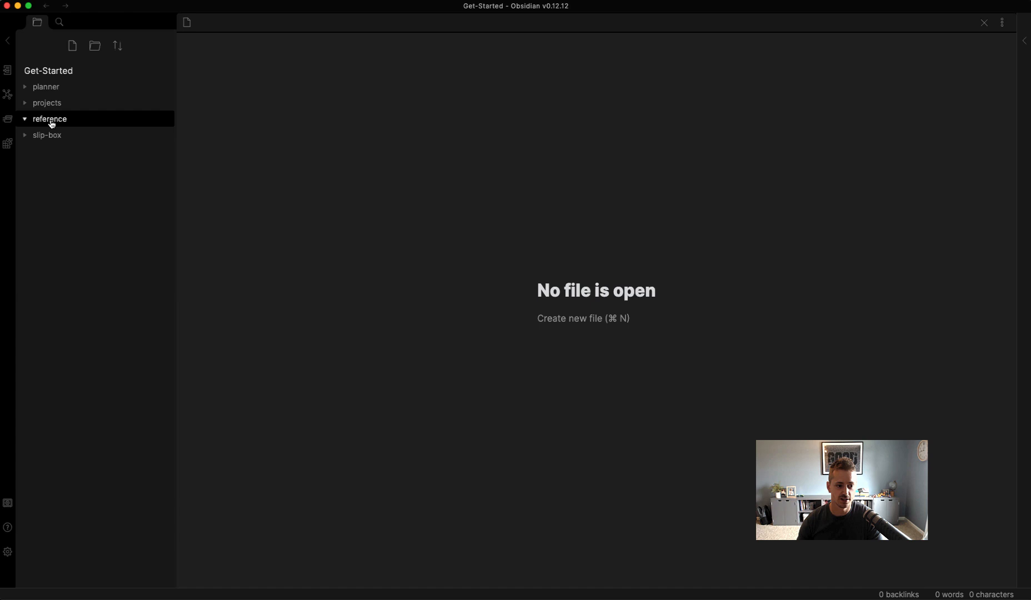
pyautogui.click(95, 46)
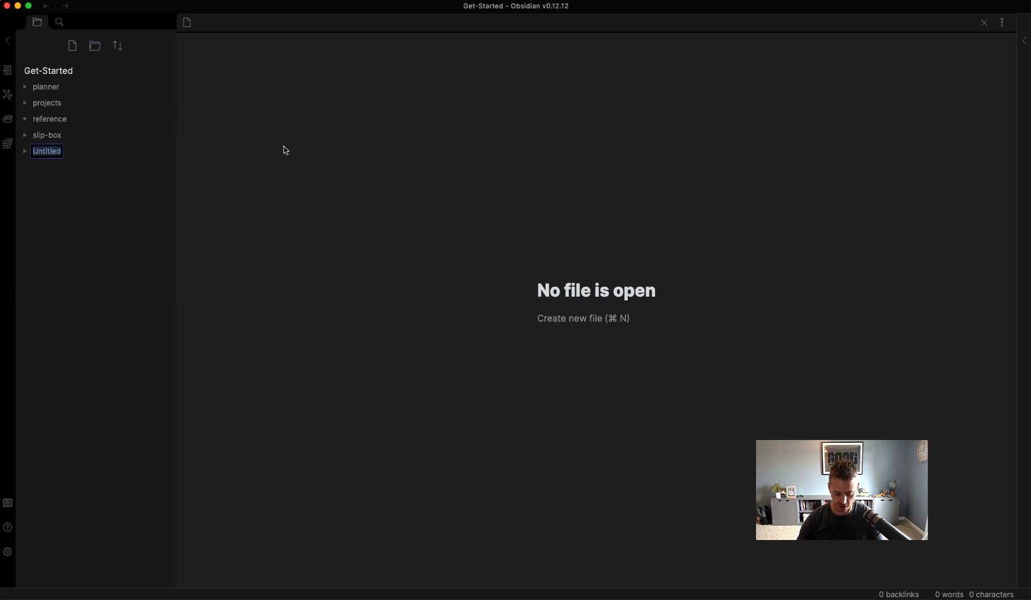
pyautogui.write('people')
pyautogui.press('Return')
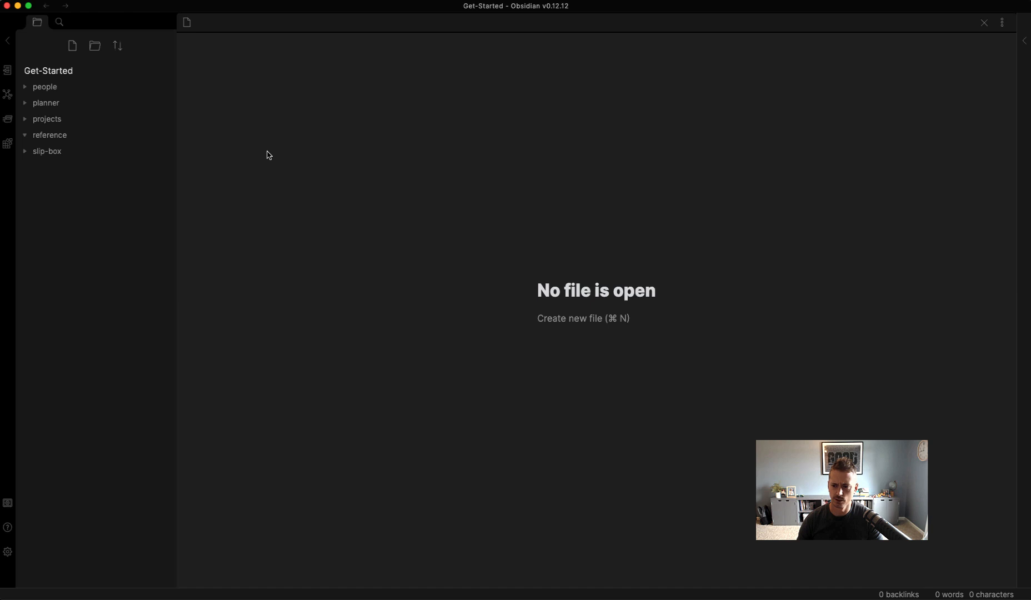
pyautogui.click(95, 46)
pyautogui.write('attachments')
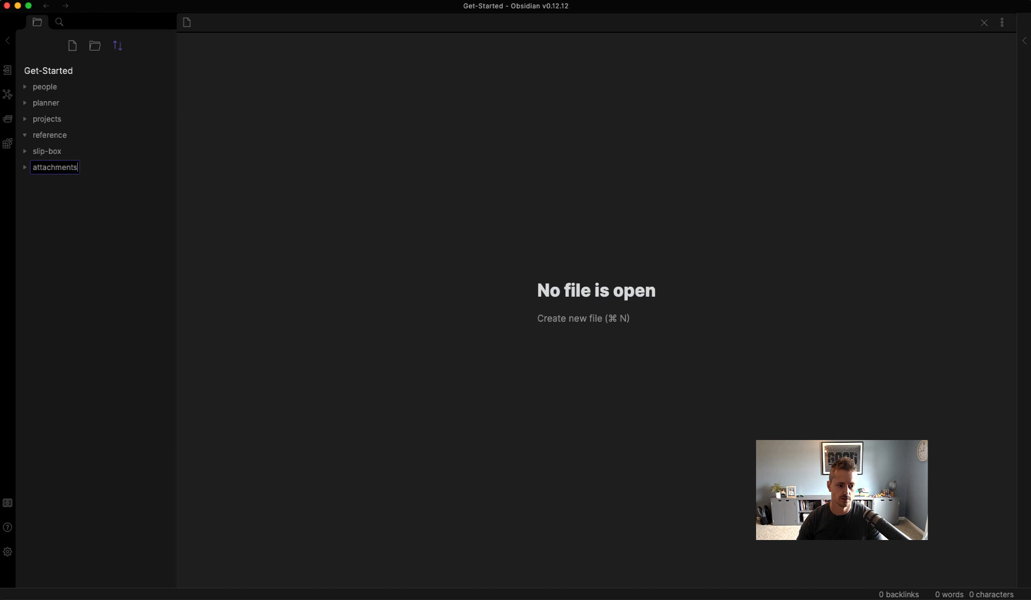
pyautogui.press('Return')
pyautogui.moveTo(64, 88); pyautogui.dragTo(79, 150)
pyautogui.moveTo(69, 91); pyautogui.dragTo(81, 135)
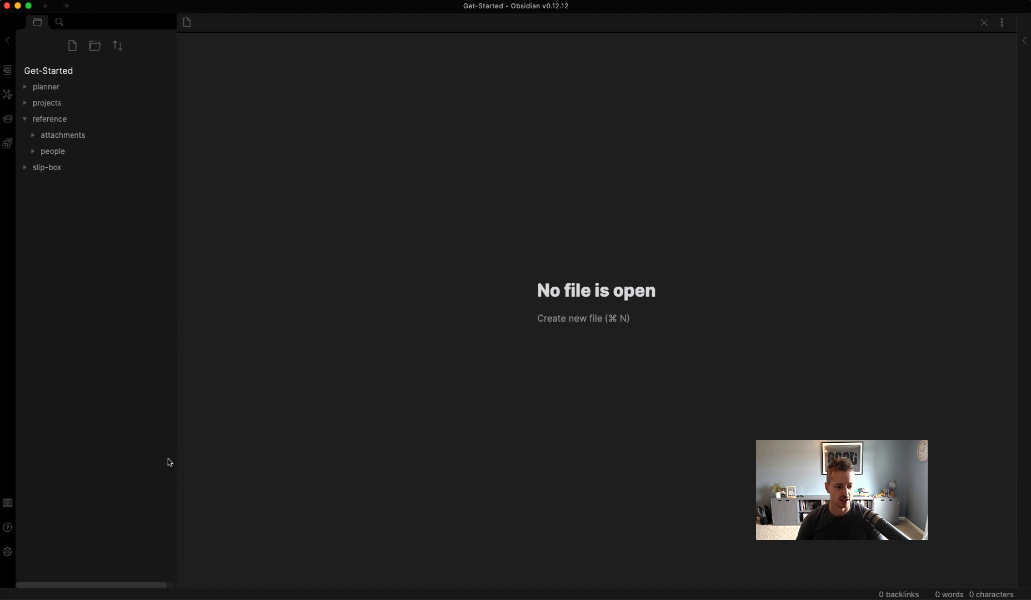
# - Enable the Tag pane and Daily notes core plugins in the vault's settings
pyautogui.click(8, 552)
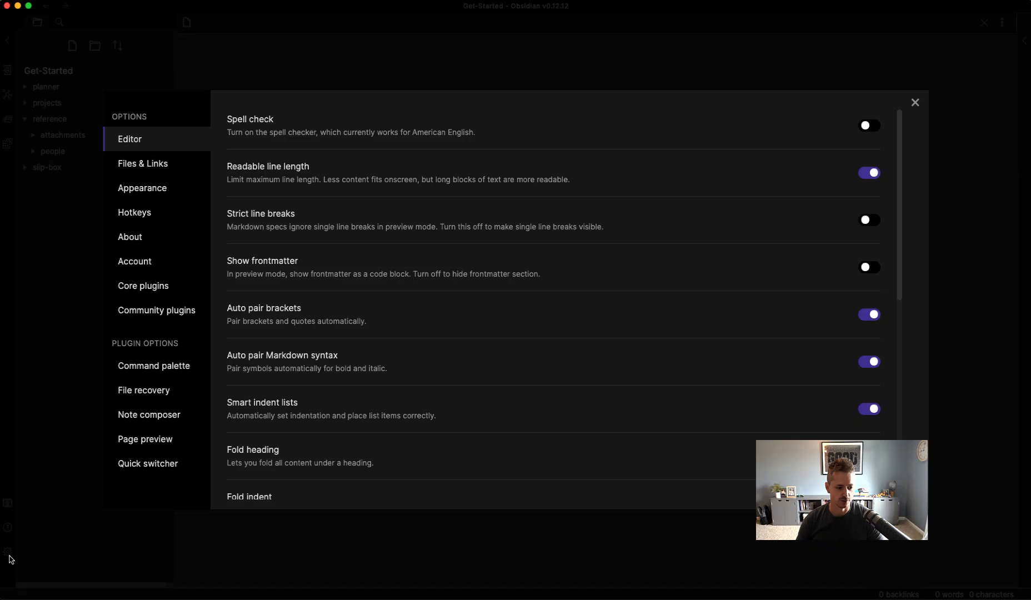
pyautogui.click(154, 287)
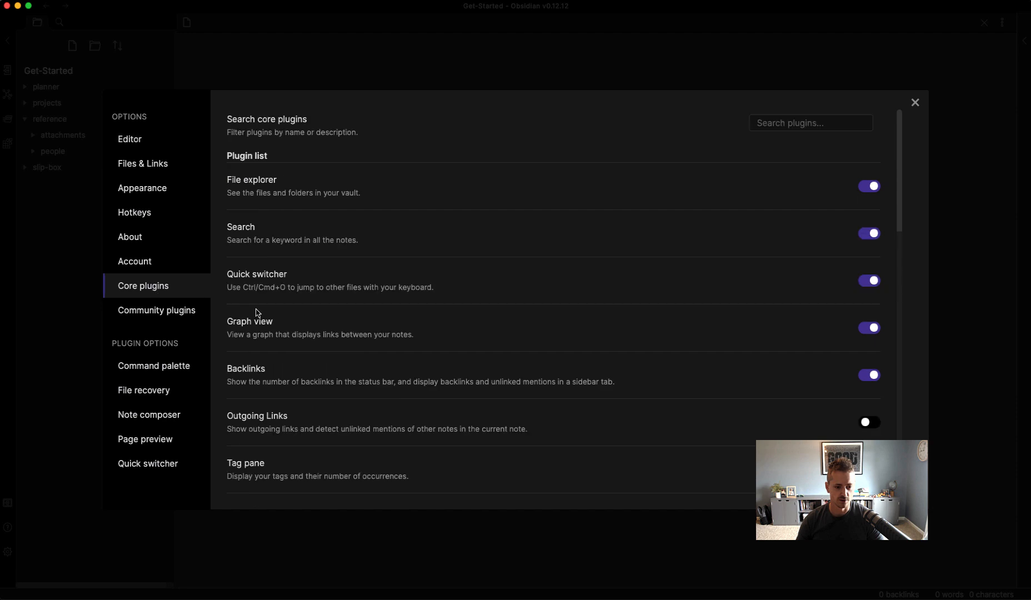
pyautogui.scroll(-1, 555, 339)
pyautogui.scroll(-1, 556, 339)
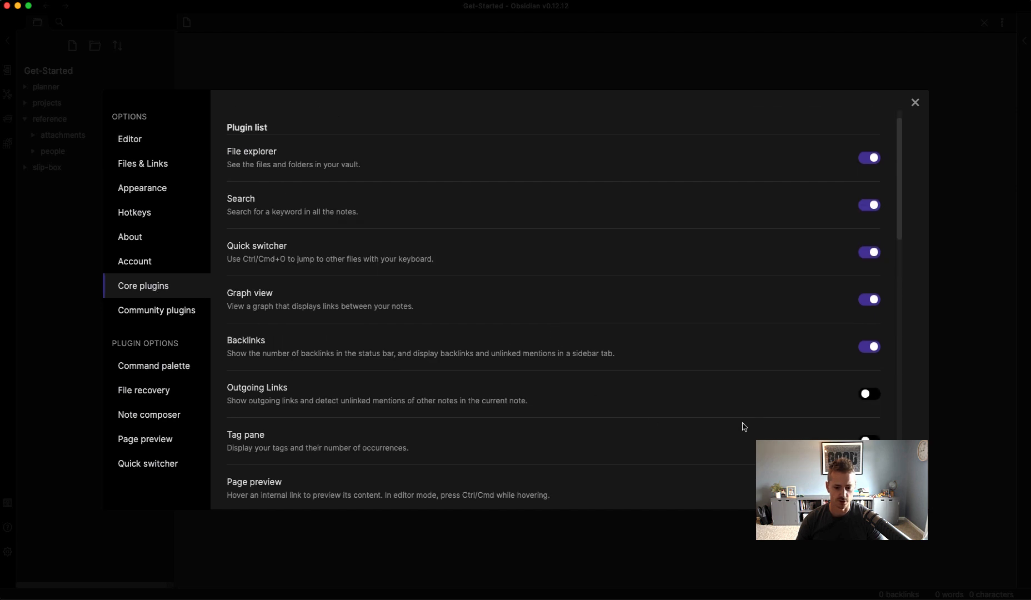
pyautogui.click(868, 438)
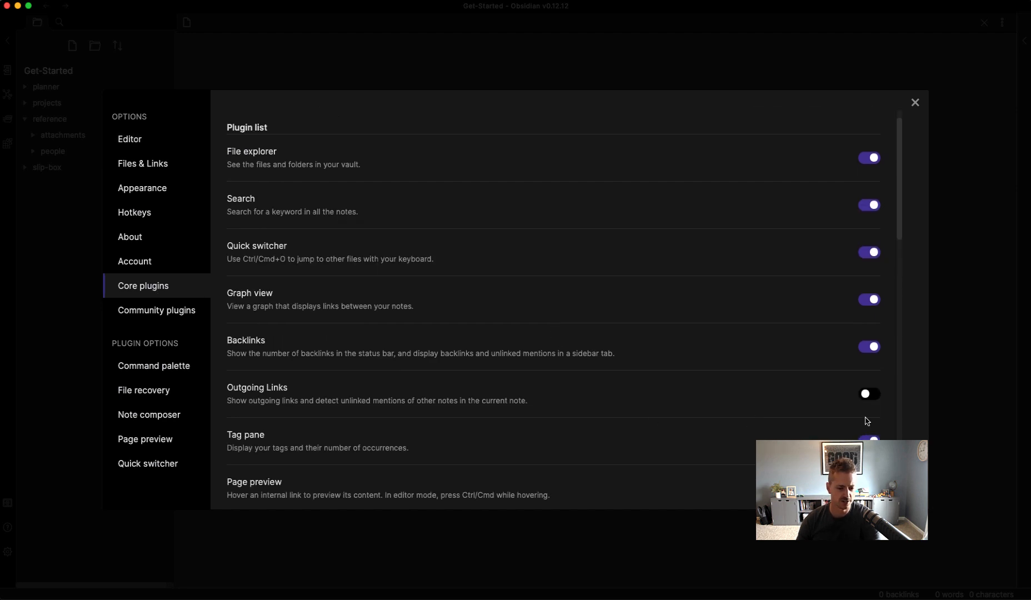
pyautogui.scroll(-3, 867, 422)
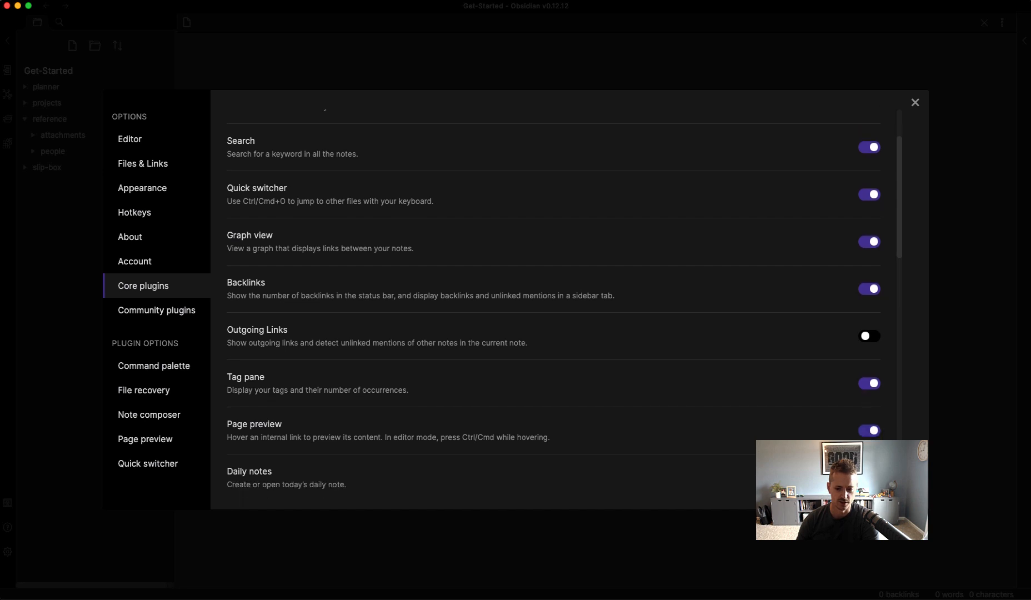
pyautogui.click(870, 477)
# - Look through the remaining core plugins, from Backlinks down to Word count, and their on/off states
pyautogui.scroll(-8, 836, 431)
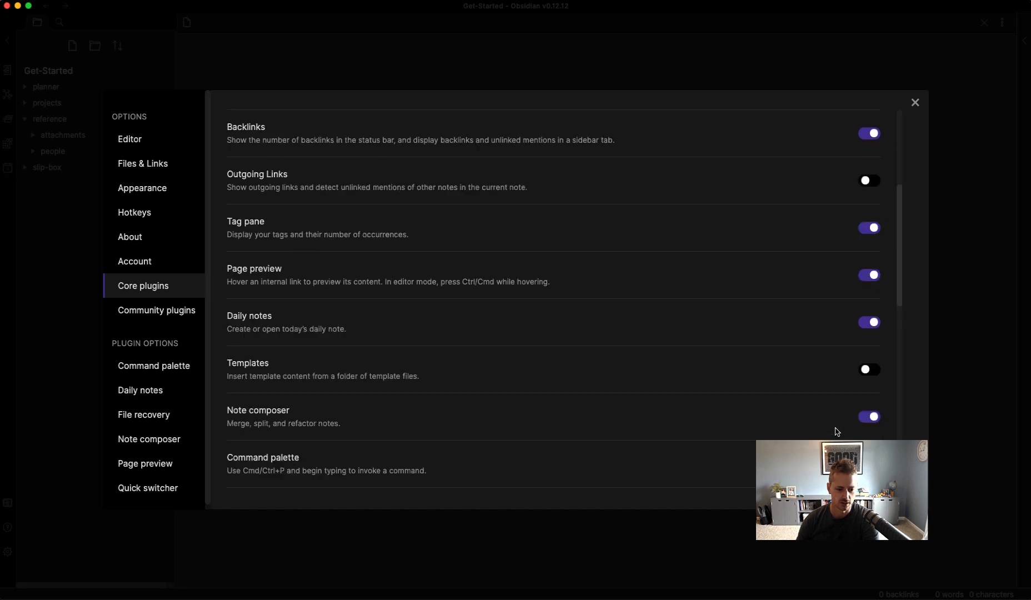
pyautogui.scroll(-3, 837, 432)
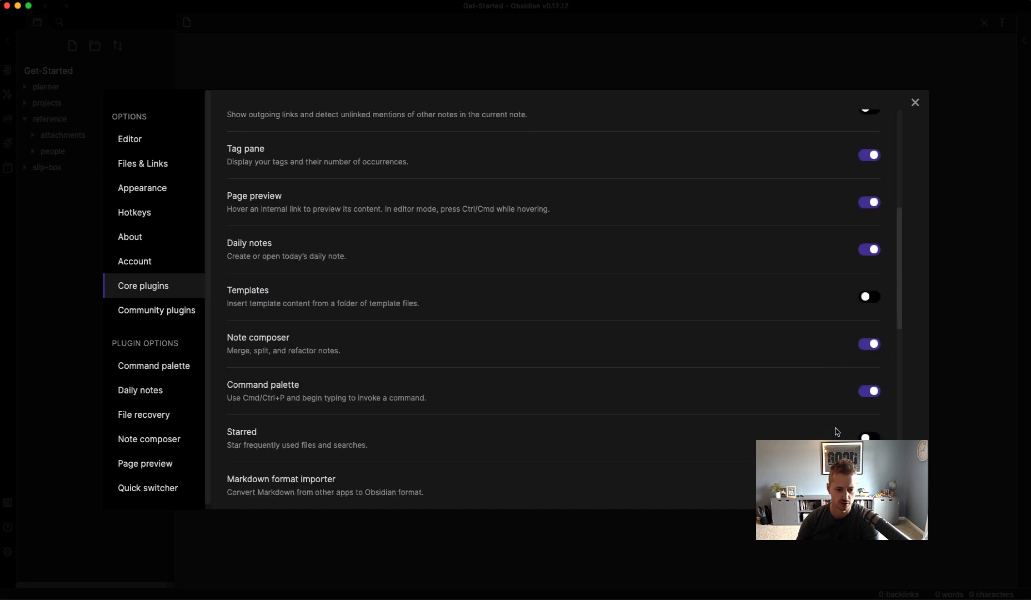
pyautogui.scroll(-2, 837, 432)
pyautogui.scroll(-1, 783, 389)
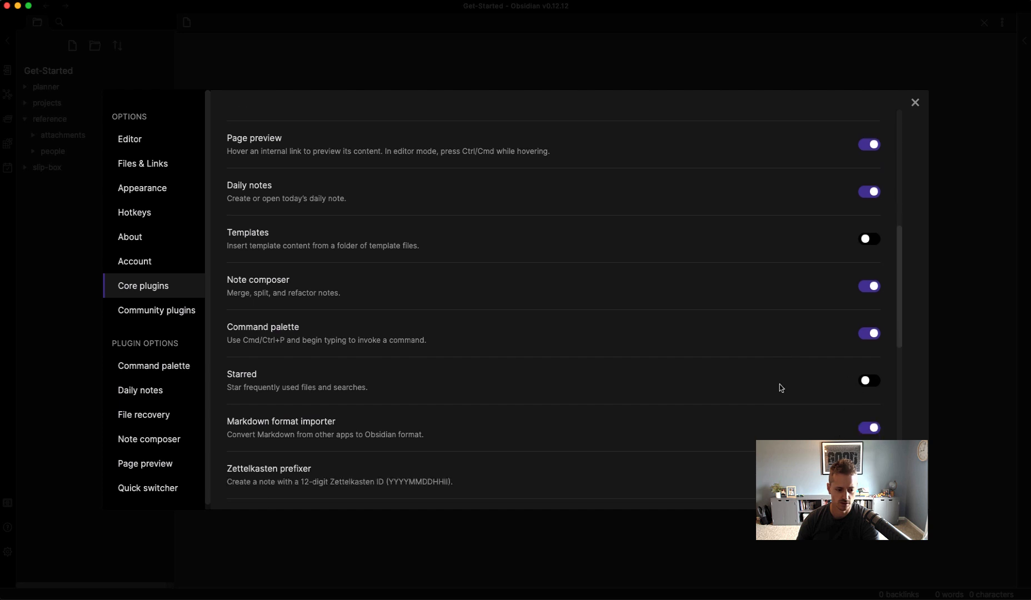
pyautogui.scroll(-2, 781, 388)
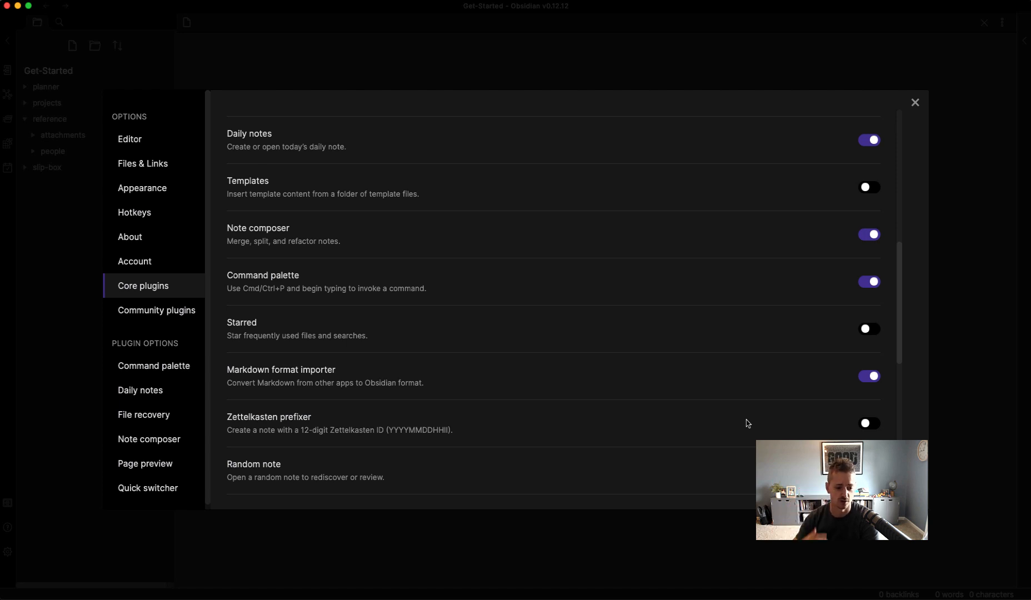
pyautogui.scroll(-2, 748, 423)
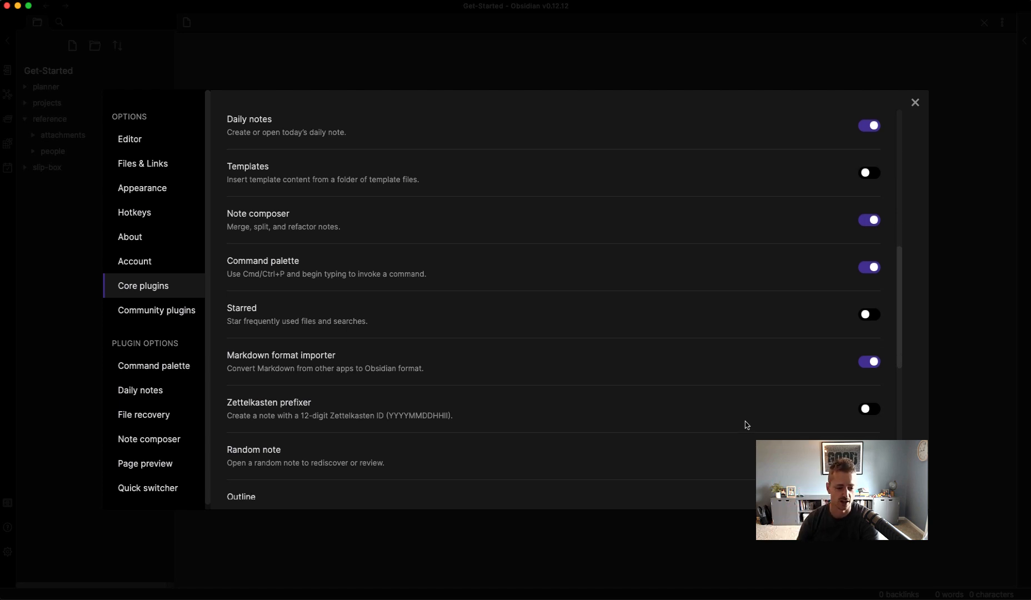
pyautogui.scroll(-2, 740, 420)
pyautogui.scroll(-2, 740, 419)
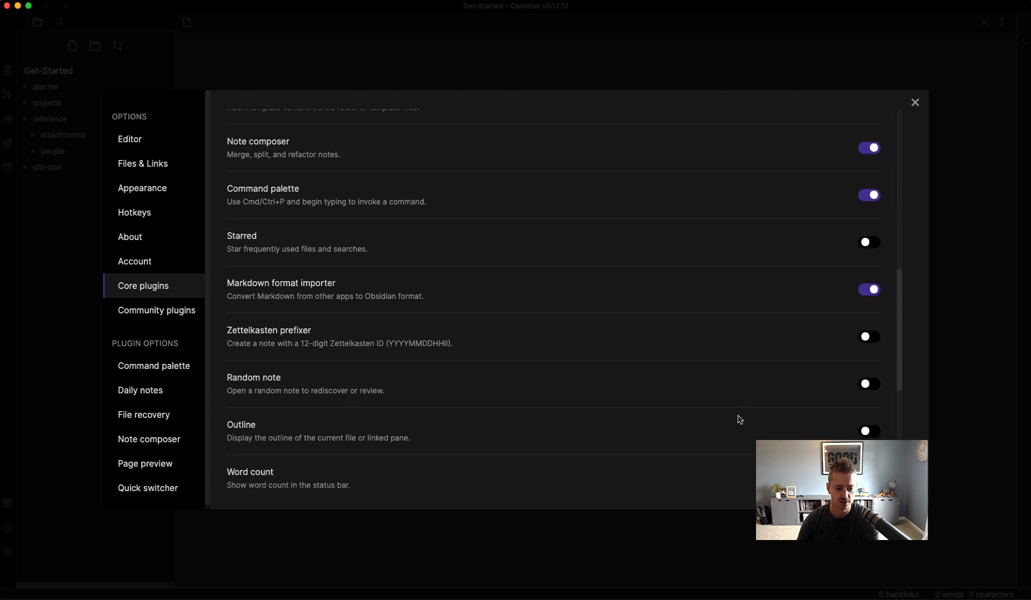
# - Turn off Safe mode so that community plugins can be used in the vault
pyautogui.click(170, 314)
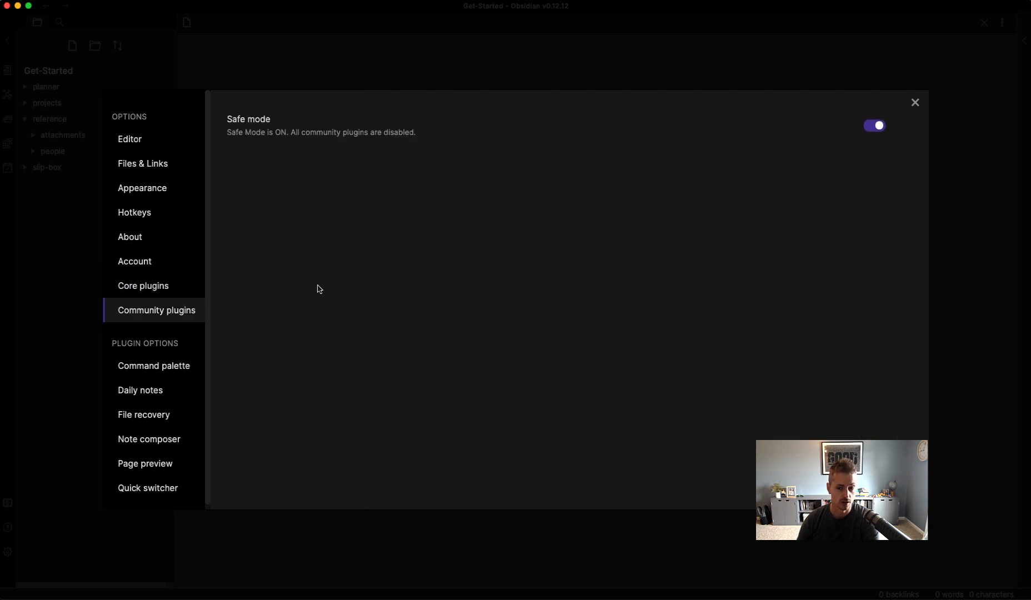
pyautogui.click(878, 126)
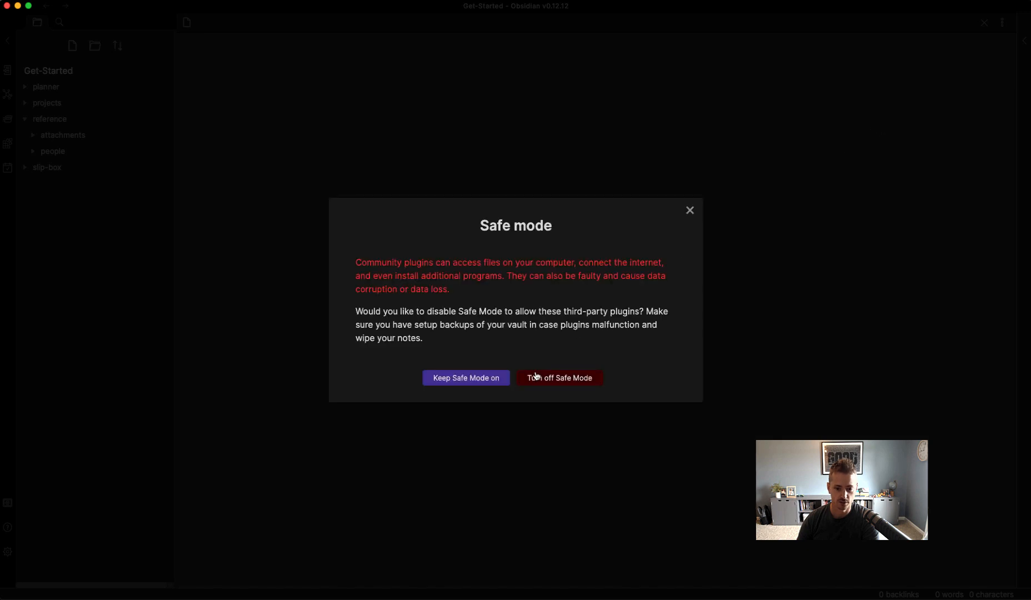
pyautogui.click(563, 381)
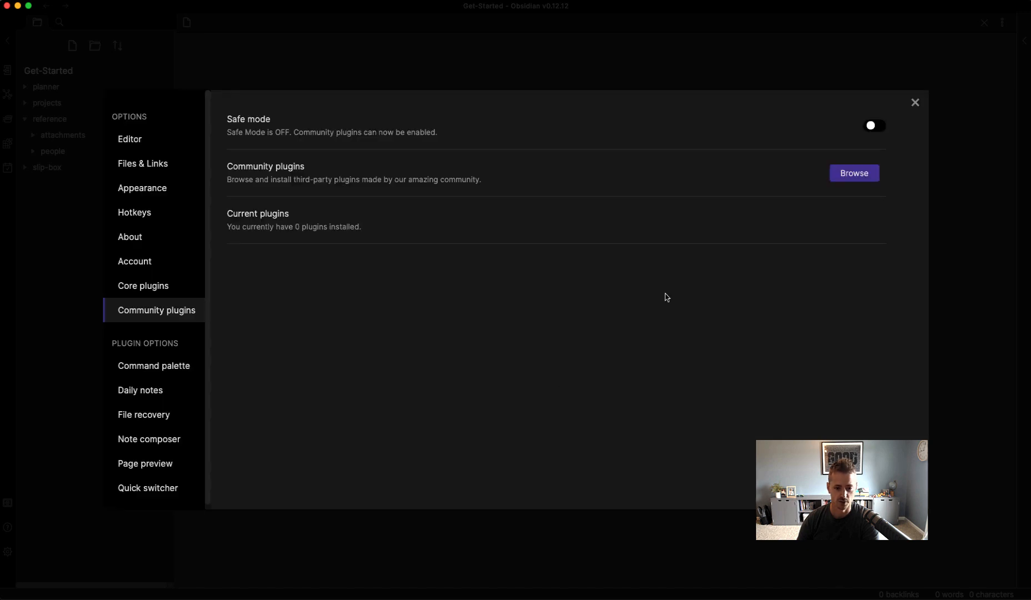
# - Browse the community plugins and install Calendar
pyautogui.click(843, 177)
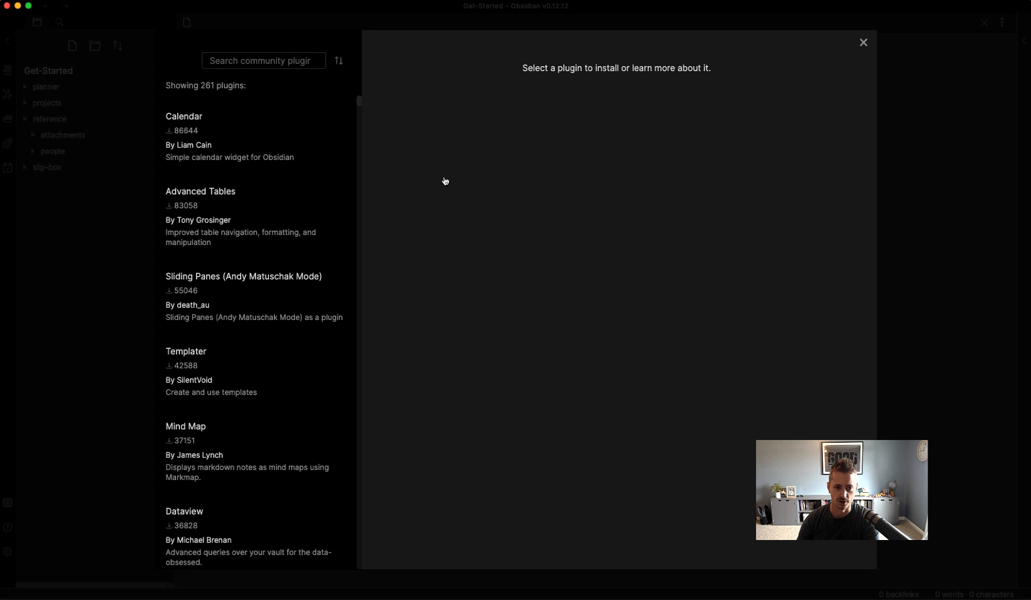
pyautogui.click(229, 151)
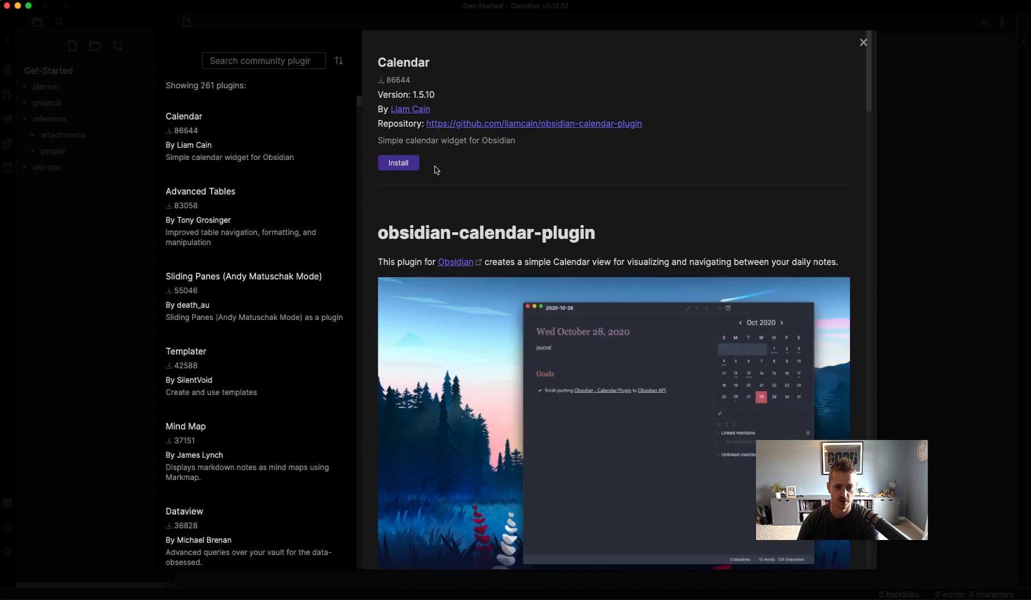
pyautogui.click(405, 166)
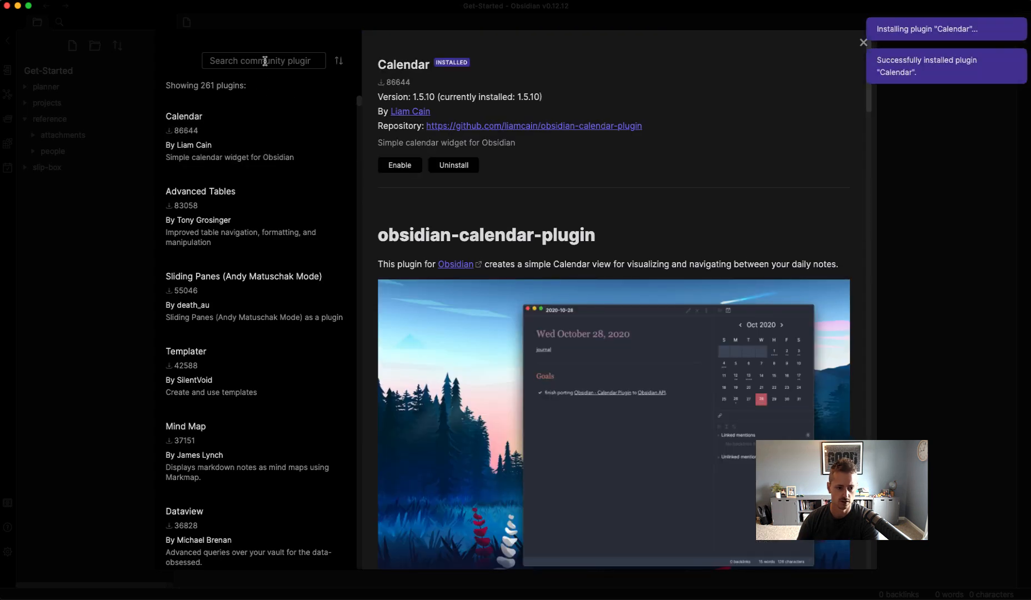
# - Search the community plugins for "dia", install and enable Day Planner, and enable Calendar as well
pyautogui.write('dia')
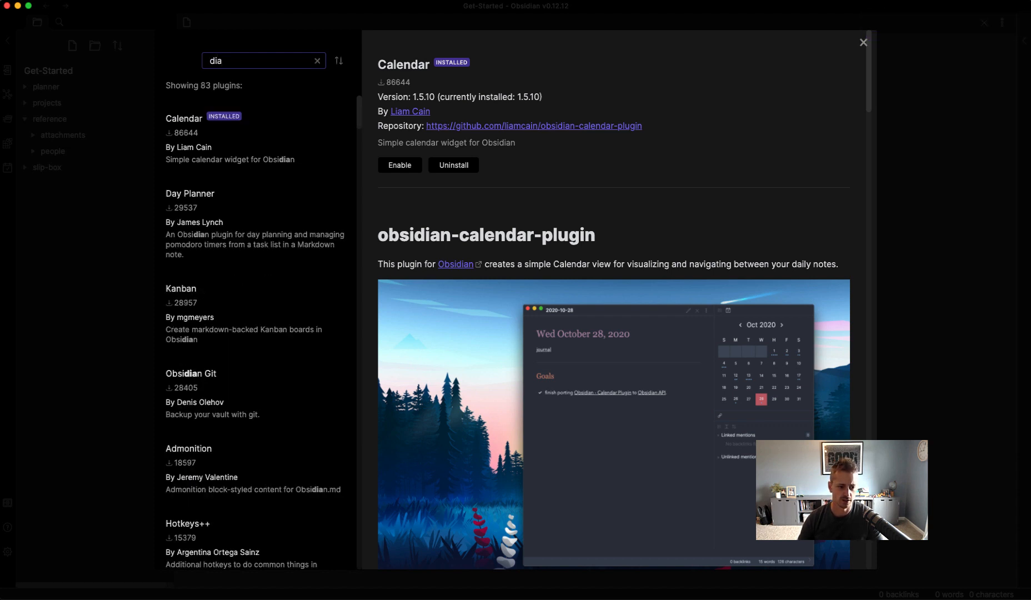
pyautogui.click(302, 214)
pyautogui.click(409, 165)
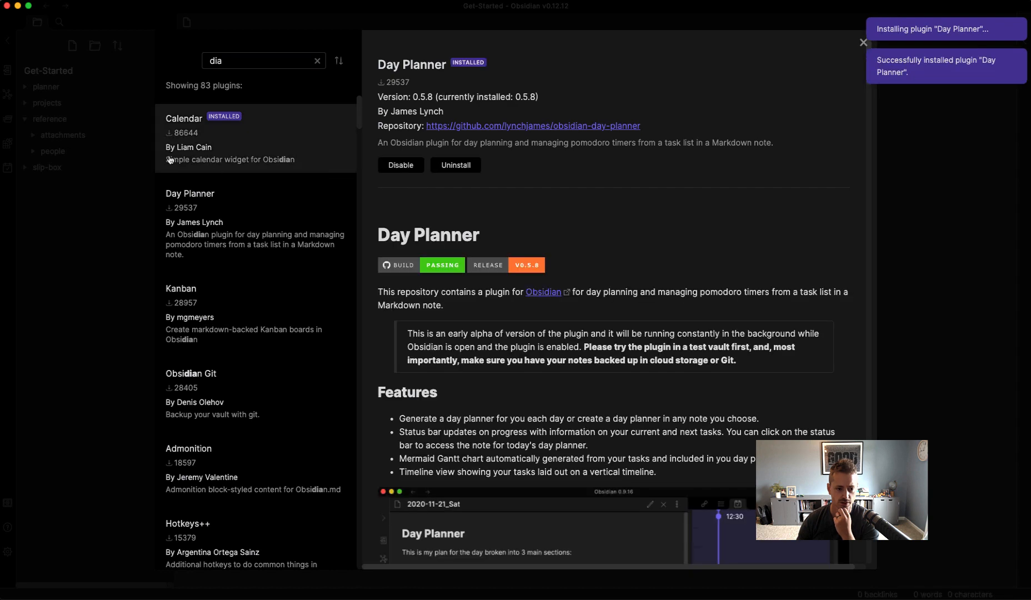
pyautogui.click(228, 157)
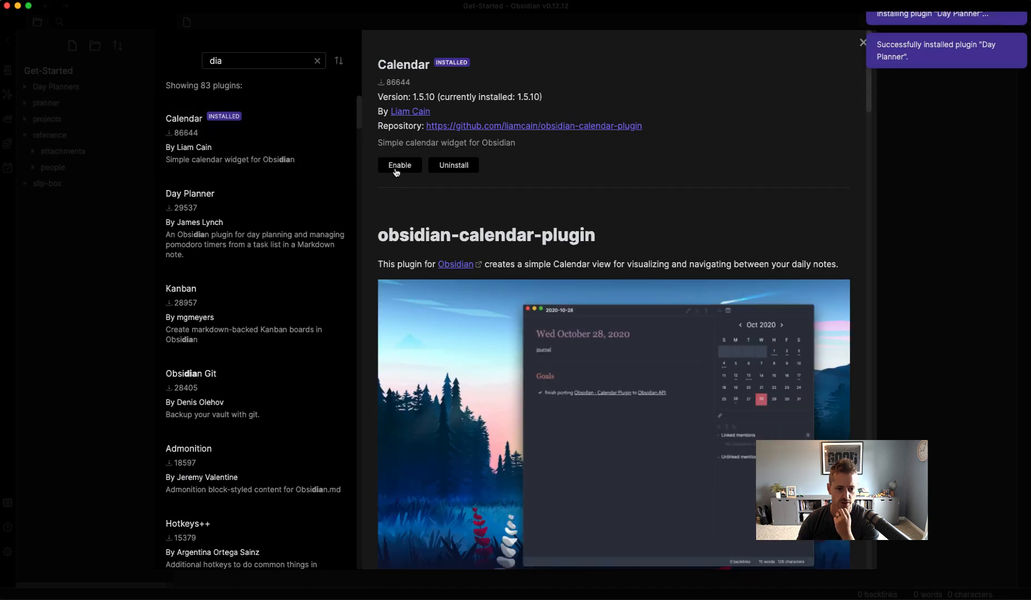
# - Search the community plugins for "emoj", install and enable Emoji Toolbar, and close the plugin browser
pyautogui.doubleClick(277, 66)
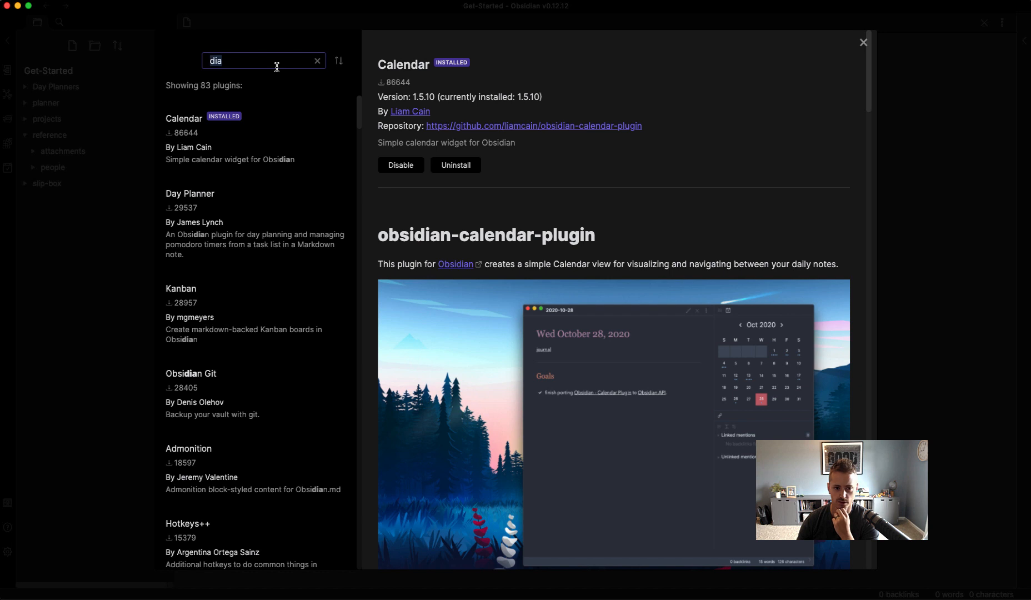
pyautogui.press('BackSpace')
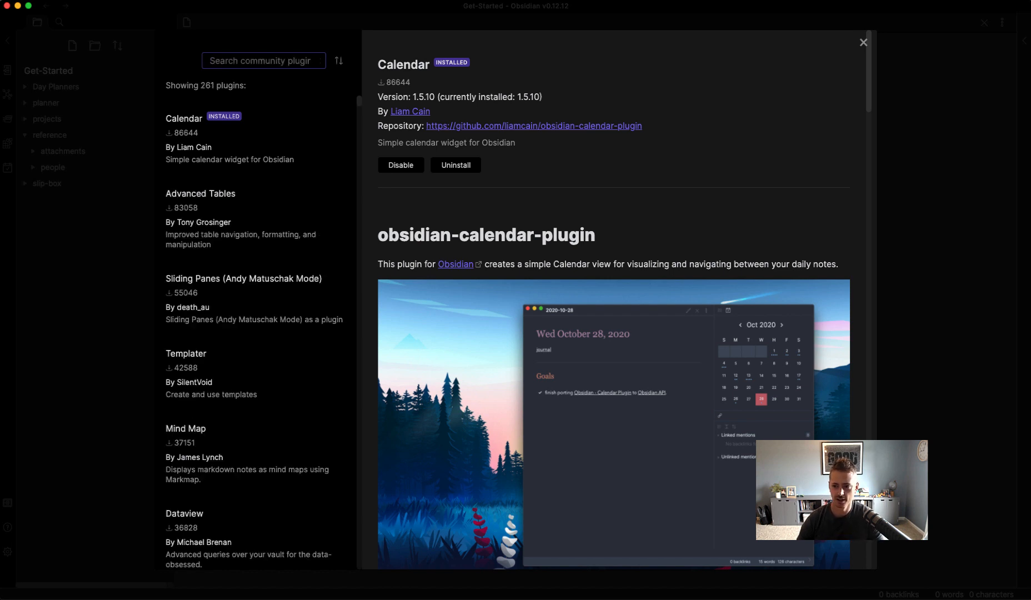
pyautogui.write('emoj')
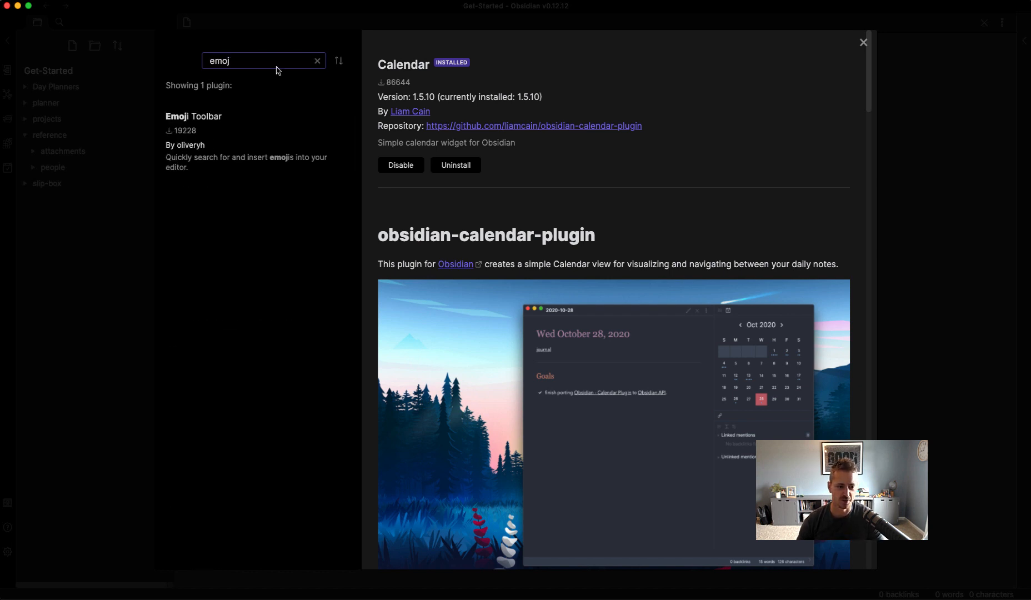
pyautogui.click(278, 164)
pyautogui.click(408, 165)
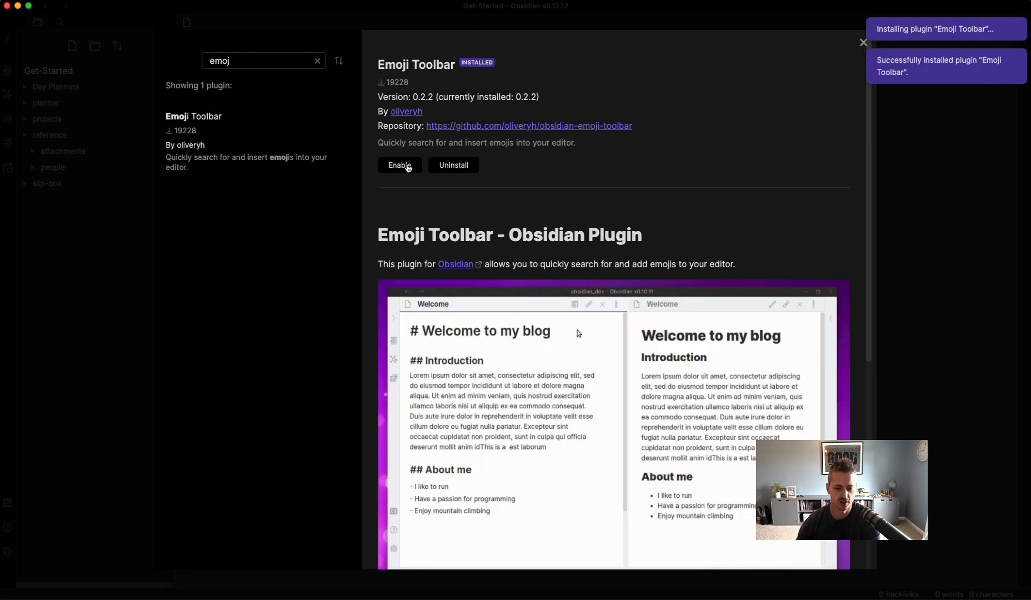
pyautogui.click(408, 167)
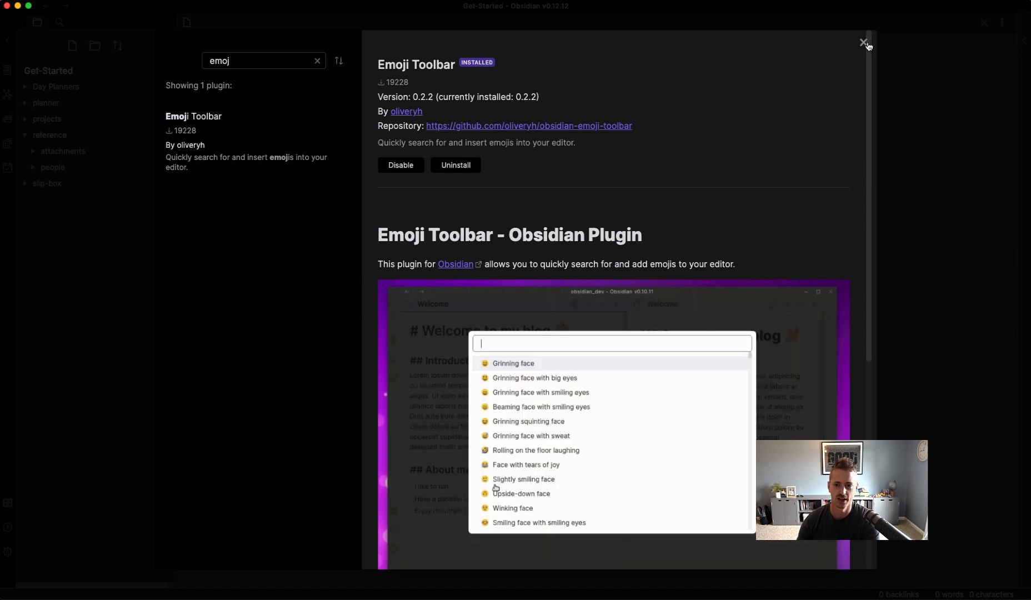
pyautogui.click(863, 43)
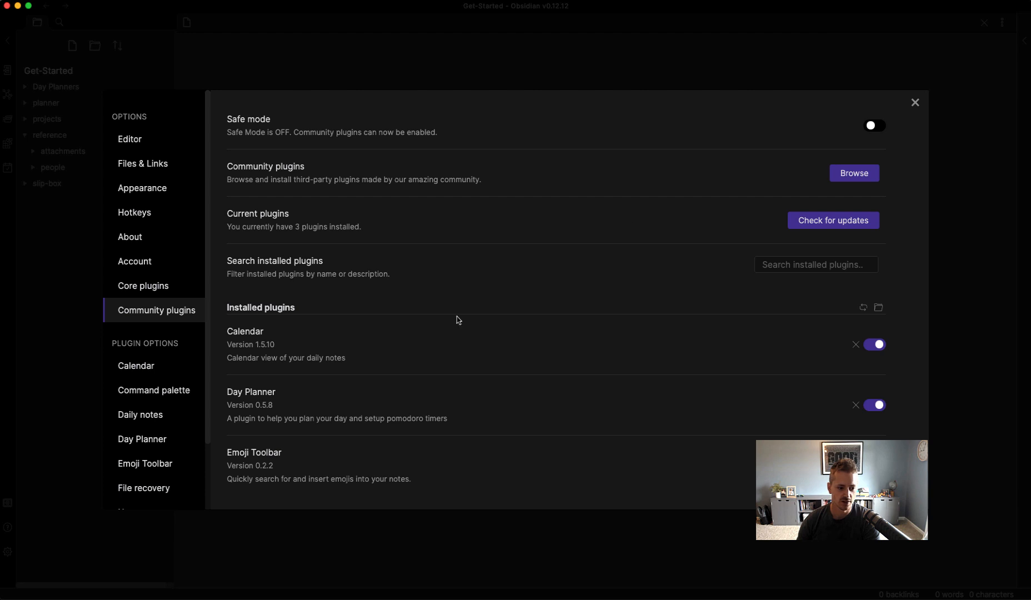
# - Set the Daily notes plugin's new file location to the planner folder and close the settings
pyautogui.scroll(-1, 203, 337)
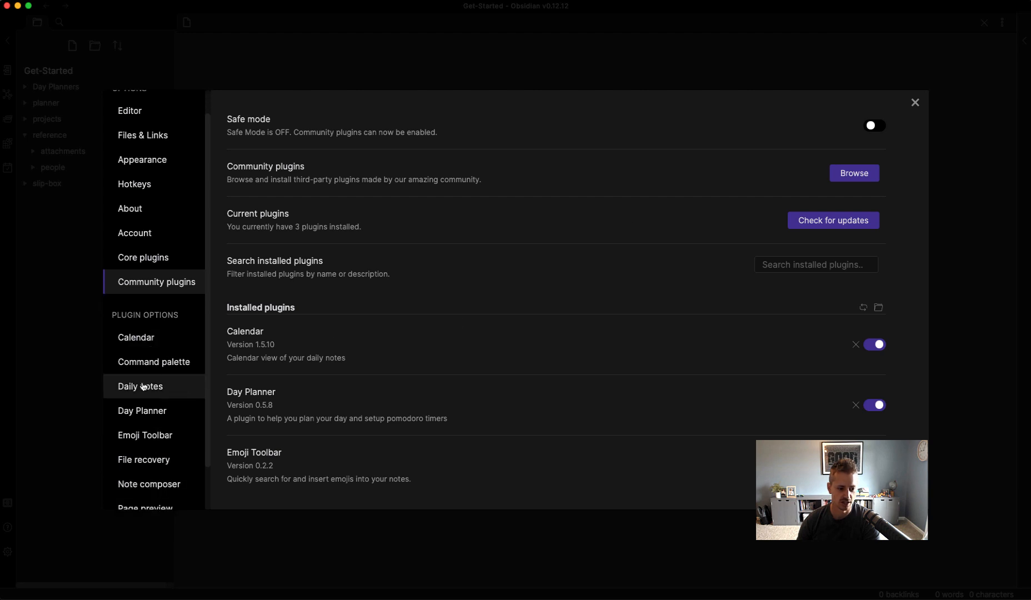
pyautogui.scroll(-2, 157, 357)
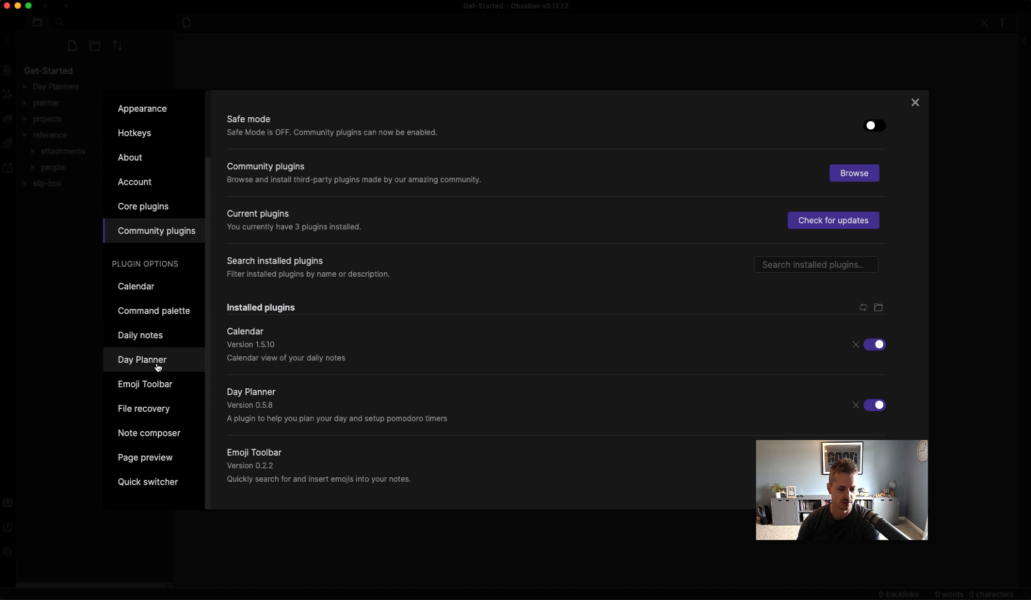
pyautogui.click(159, 348)
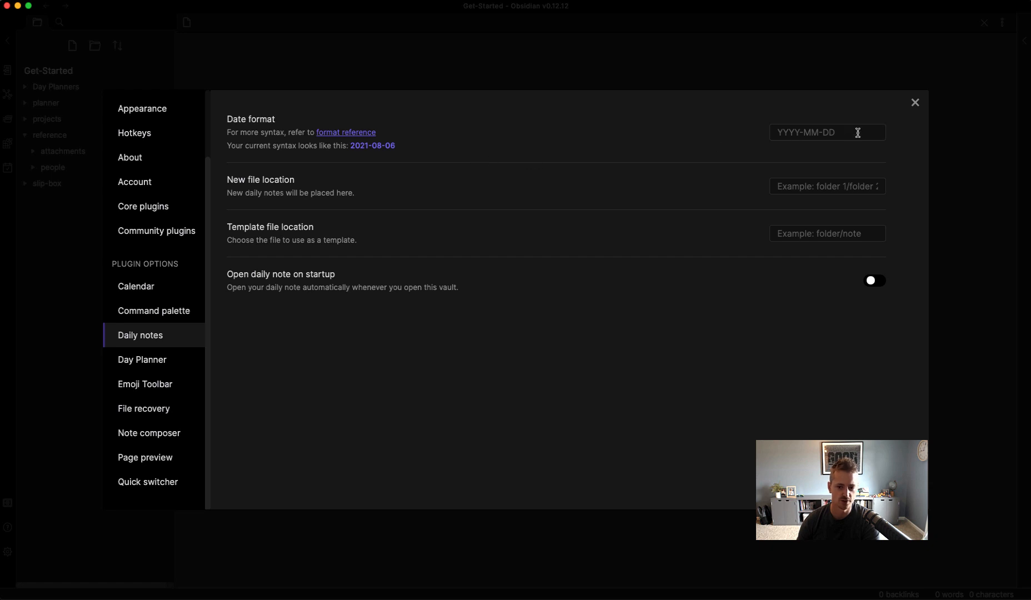
pyautogui.click(829, 187)
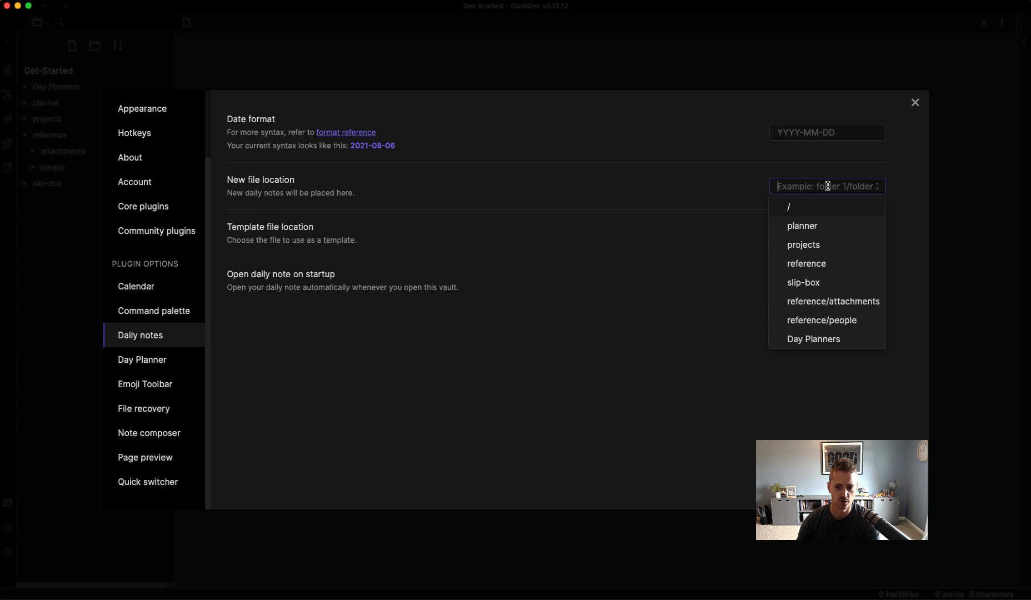
pyautogui.click(819, 227)
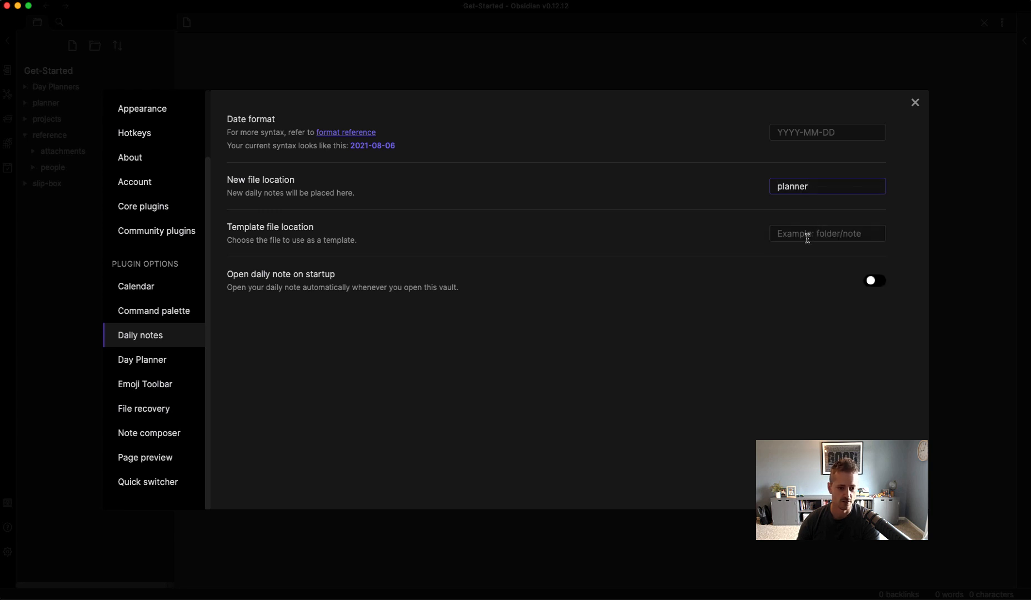
pyautogui.click(808, 238)
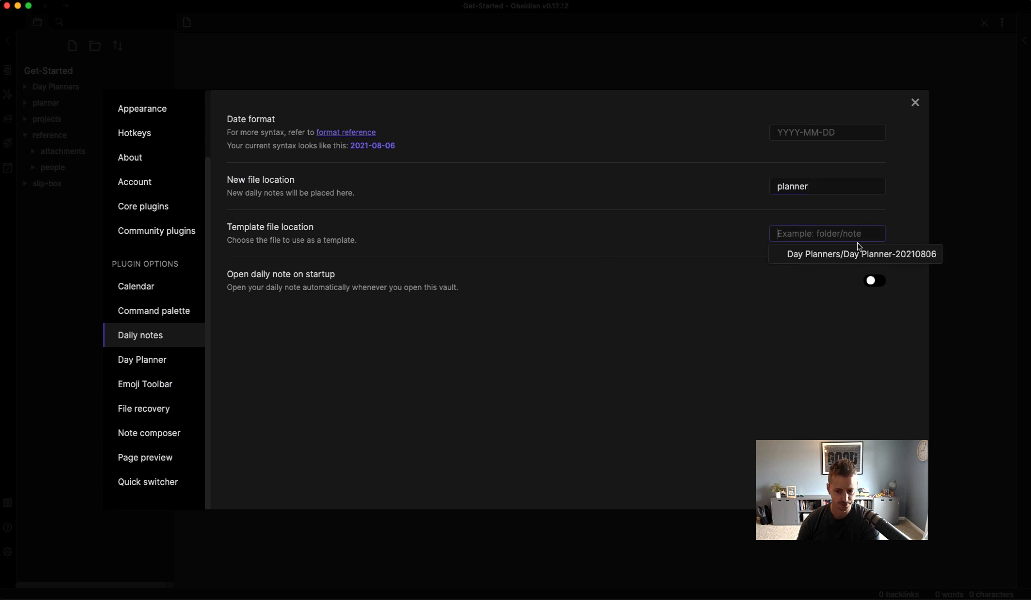
pyautogui.click(914, 104)
pyautogui.click(915, 102)
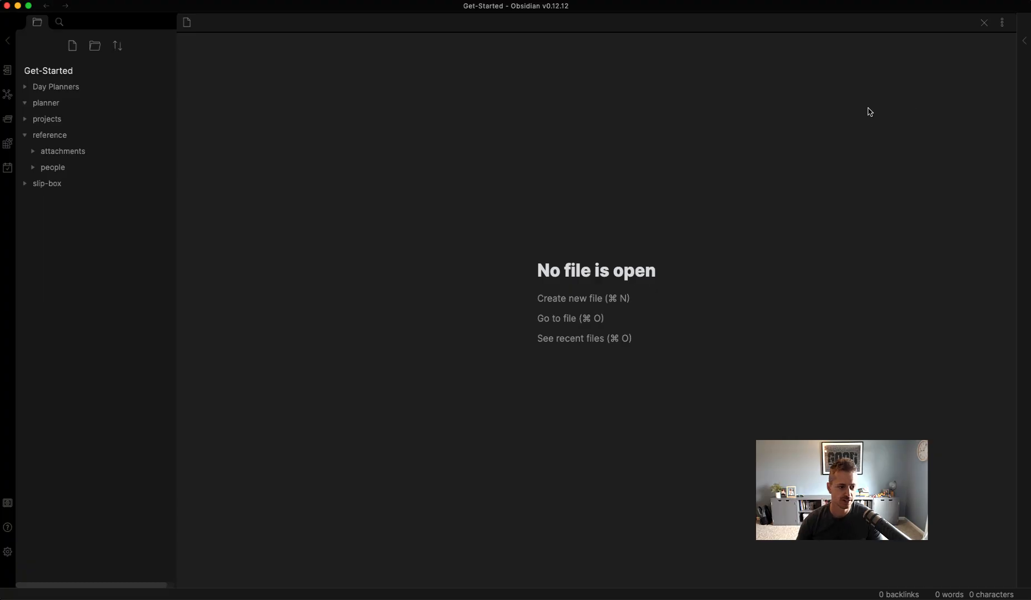
# - Try to delete the Day Planners folder and the note inside it from the vault
pyautogui.click(118, 90)
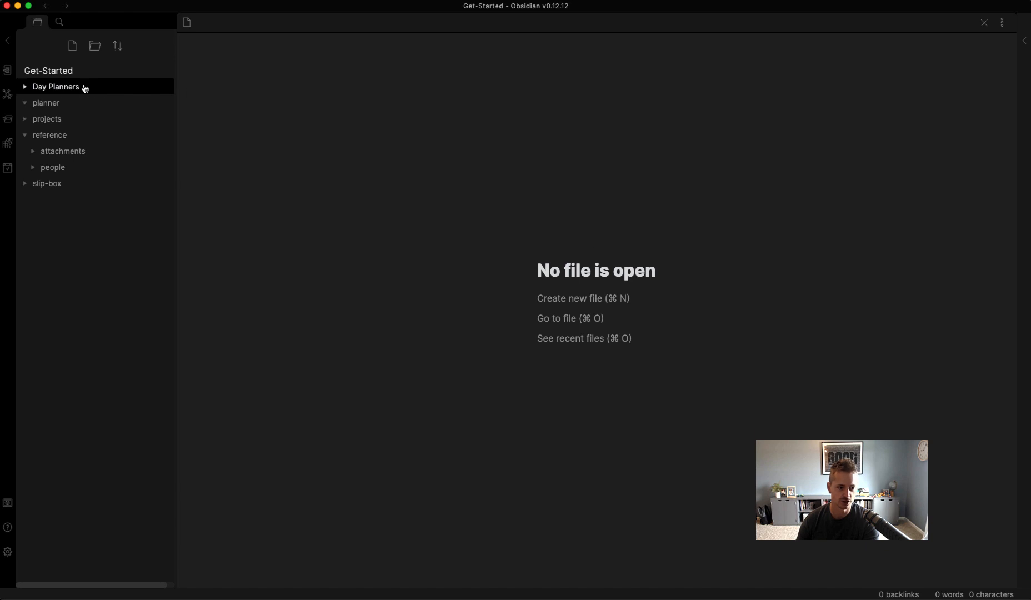
pyautogui.rightClick(68, 89)
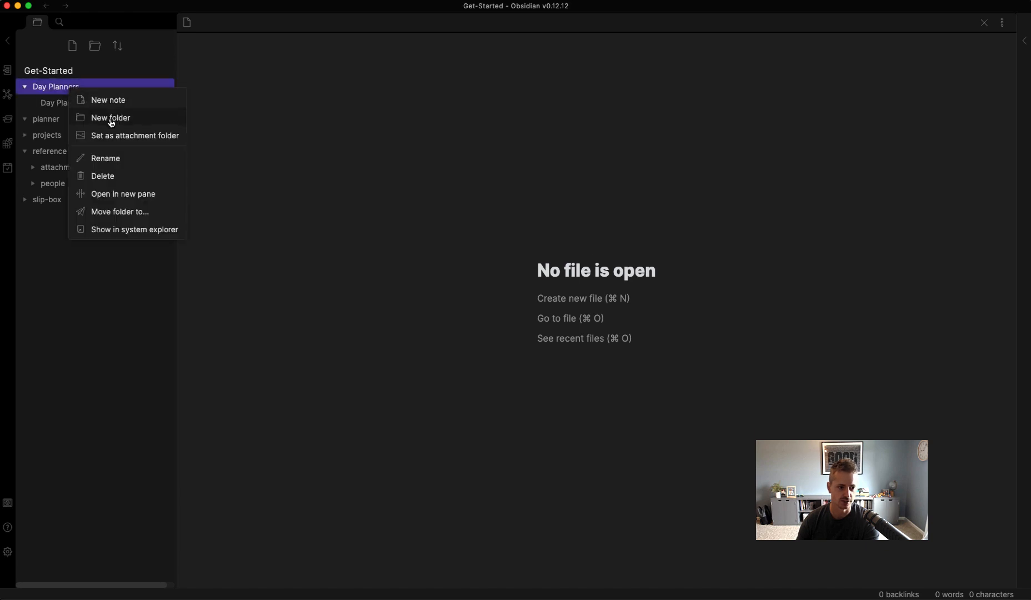
pyautogui.click(120, 177)
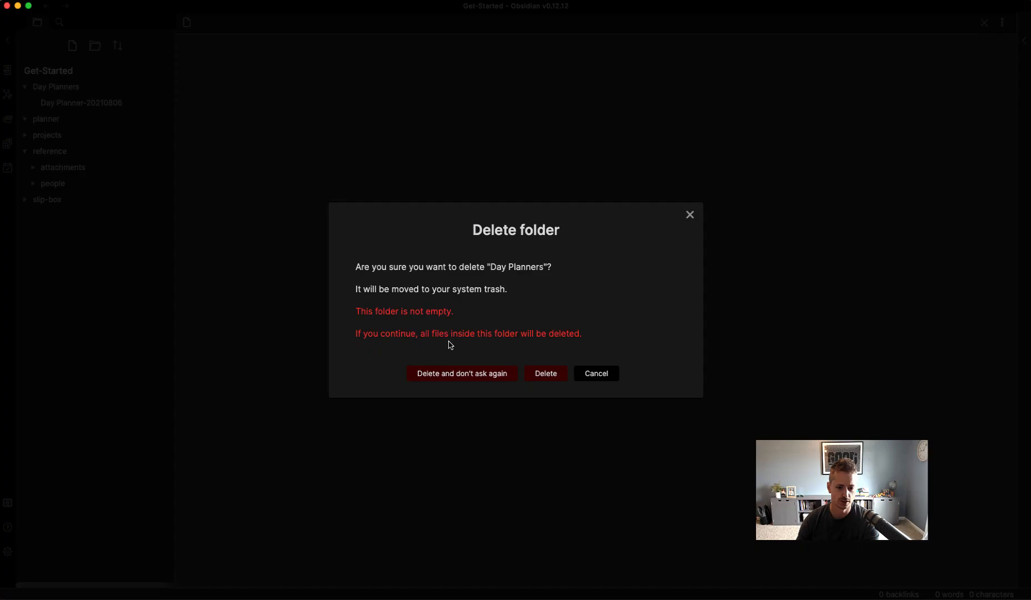
pyautogui.click(550, 375)
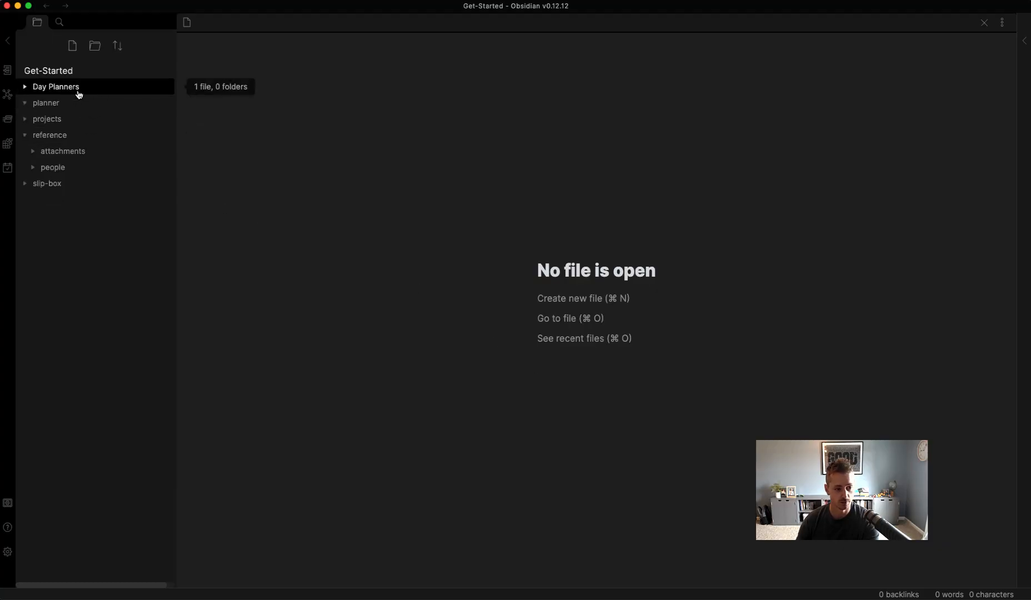
# - Set the Day Planner plugin's mode to Command mode and close the settings
pyautogui.click(7, 560)
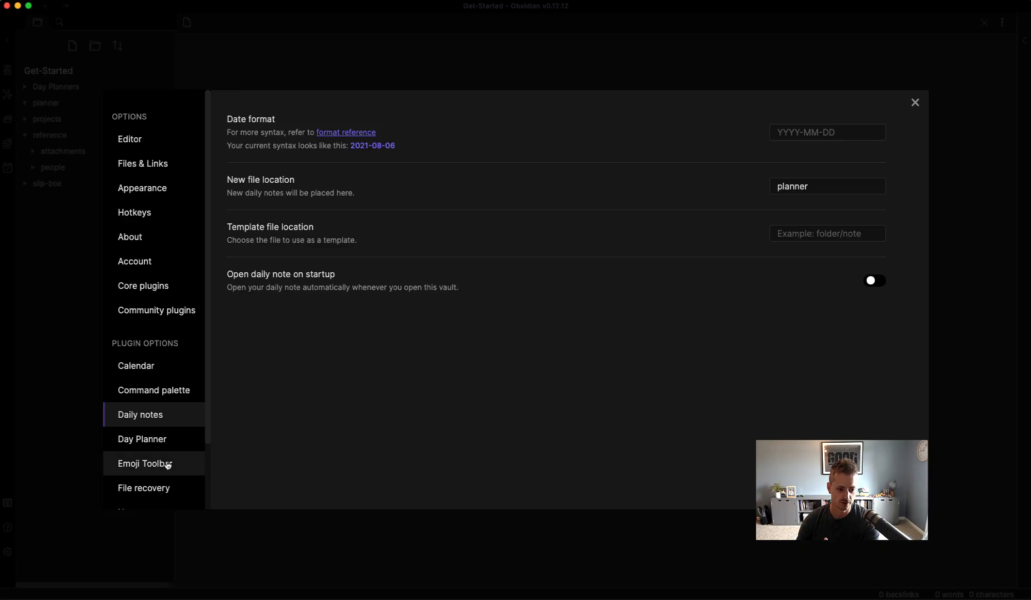
pyautogui.click(166, 442)
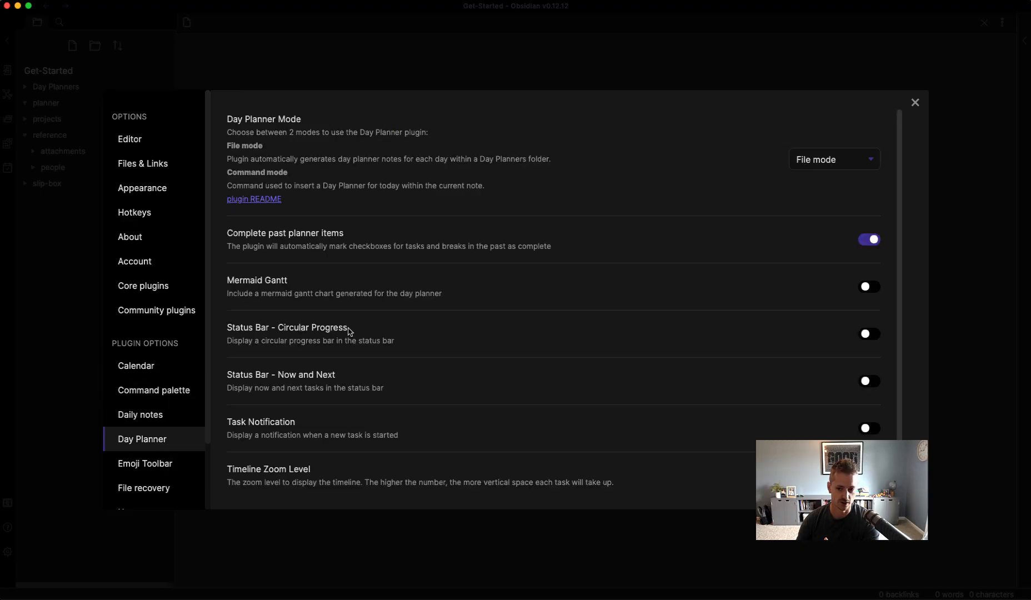
pyautogui.click(833, 163)
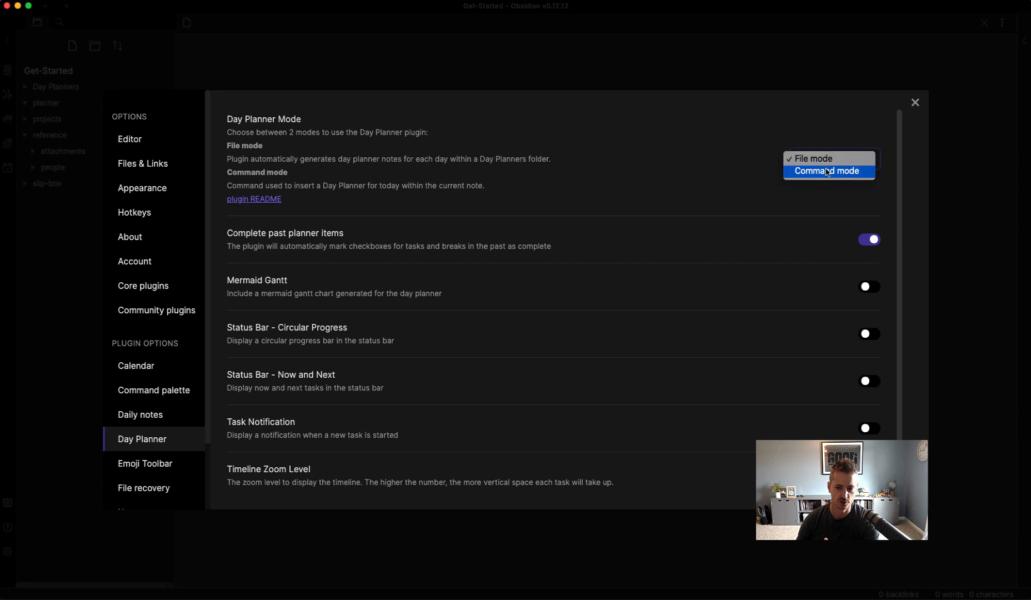
pyautogui.click(812, 168)
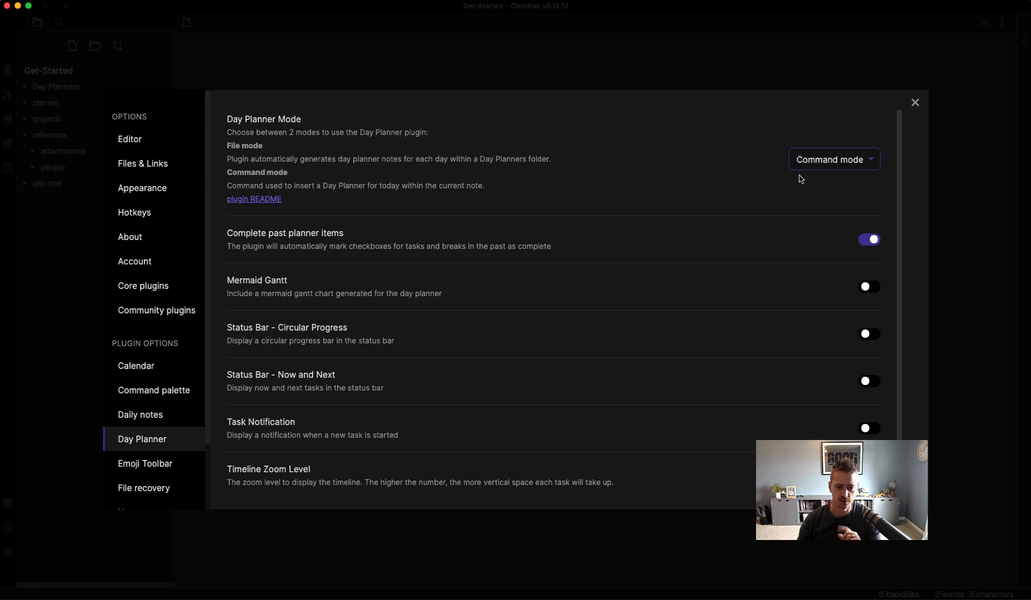
pyautogui.click(915, 104)
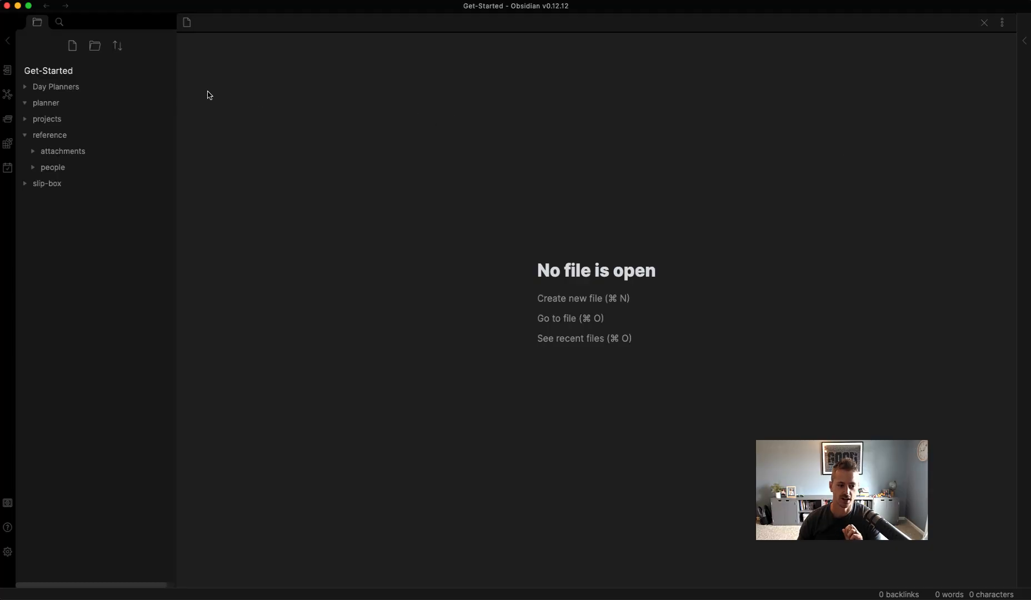
# - Delete the Day Planners folder from the vault and confirm the deletion
pyautogui.rightClick(53, 90)
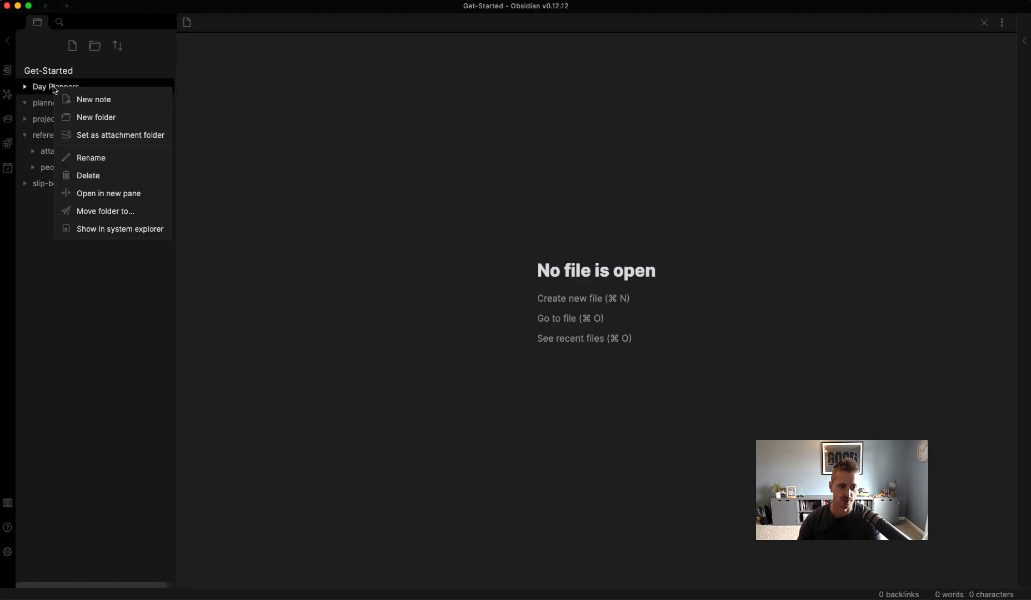
pyautogui.click(119, 175)
pyautogui.click(538, 374)
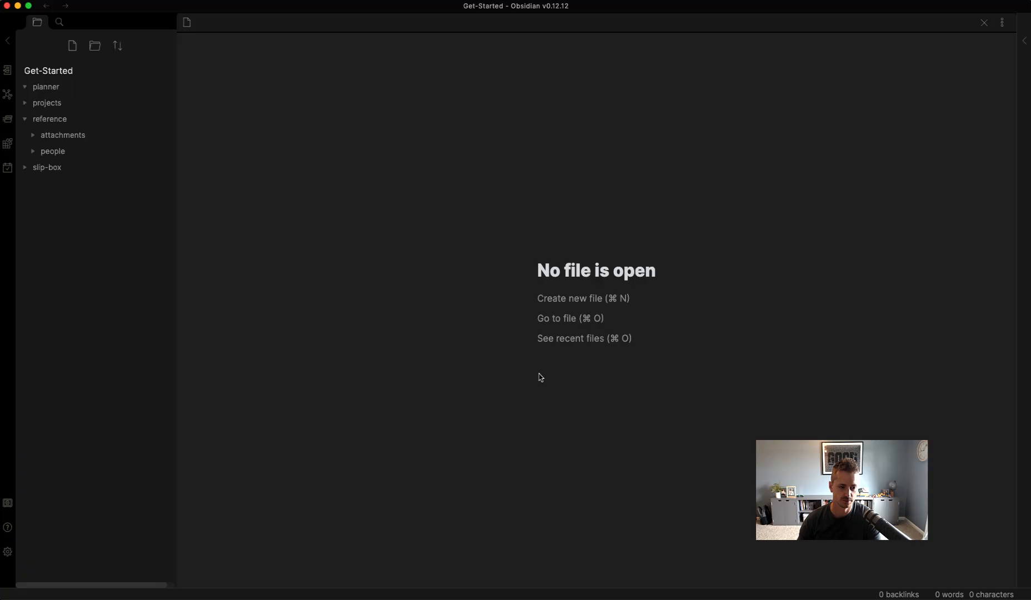
# - Create a new note named "template" and move it into the planner folder
pyautogui.click(60, 91)
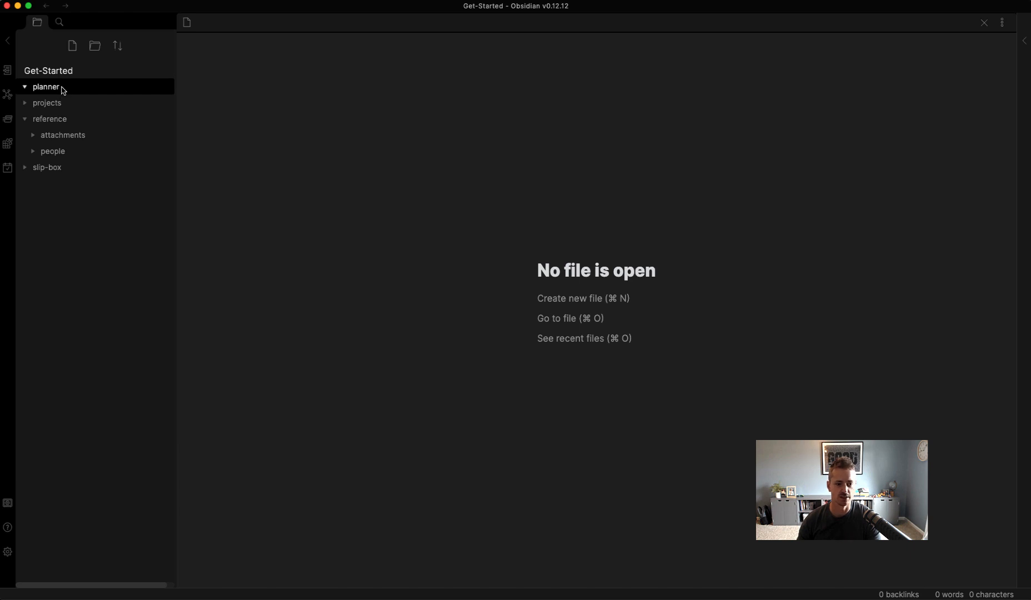
pyautogui.click(70, 49)
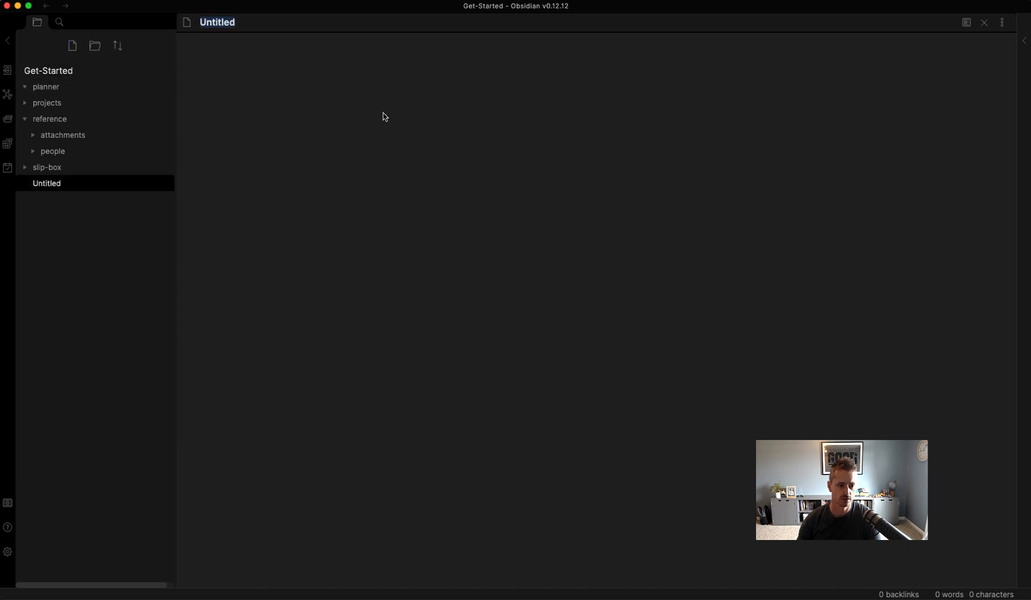
pyautogui.write('emplate')
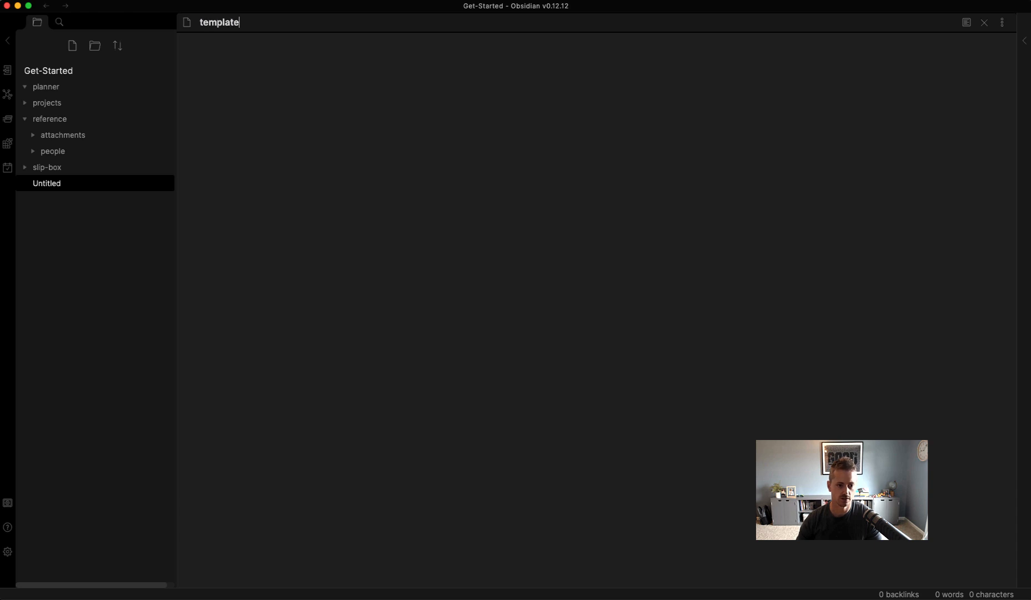
pyautogui.press('Return')
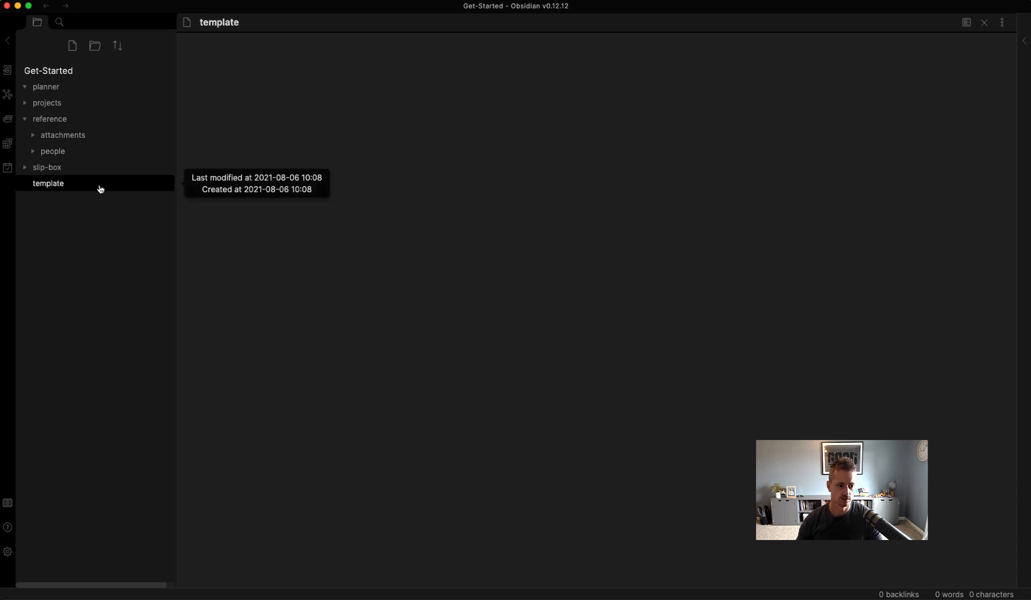
pyautogui.moveTo(101, 184); pyautogui.dragTo(78, 85)
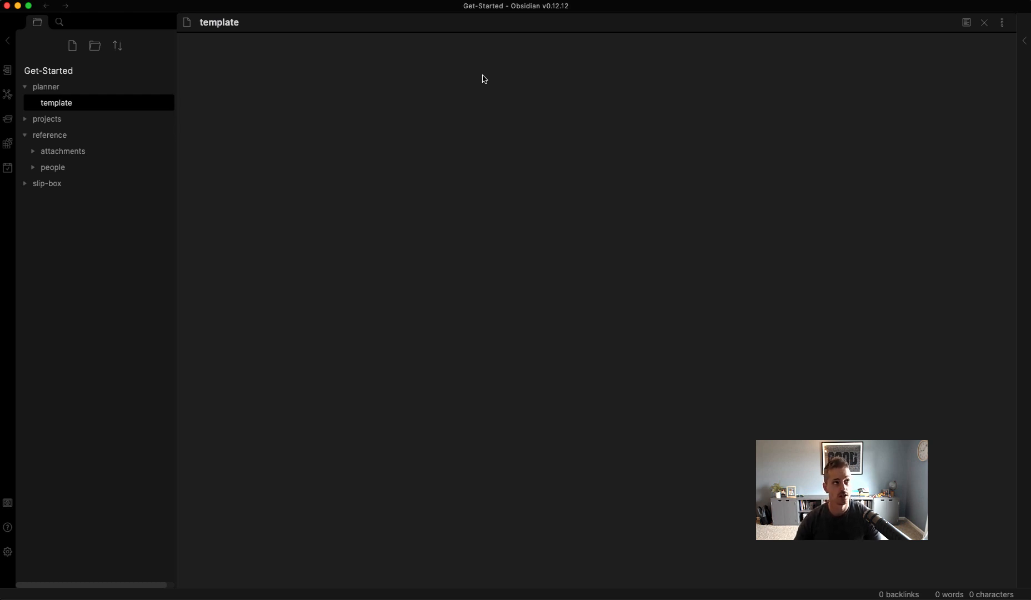
# - Write the level-two Markdown heading "## Daily Metrics" in the template note
pyautogui.write('##')
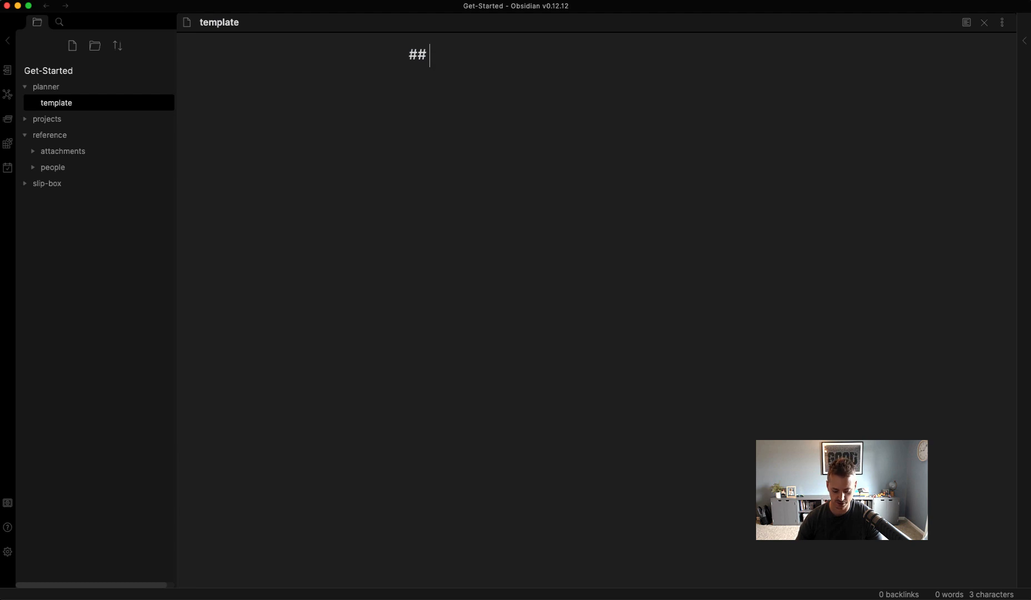
pyautogui.write('Daily ')
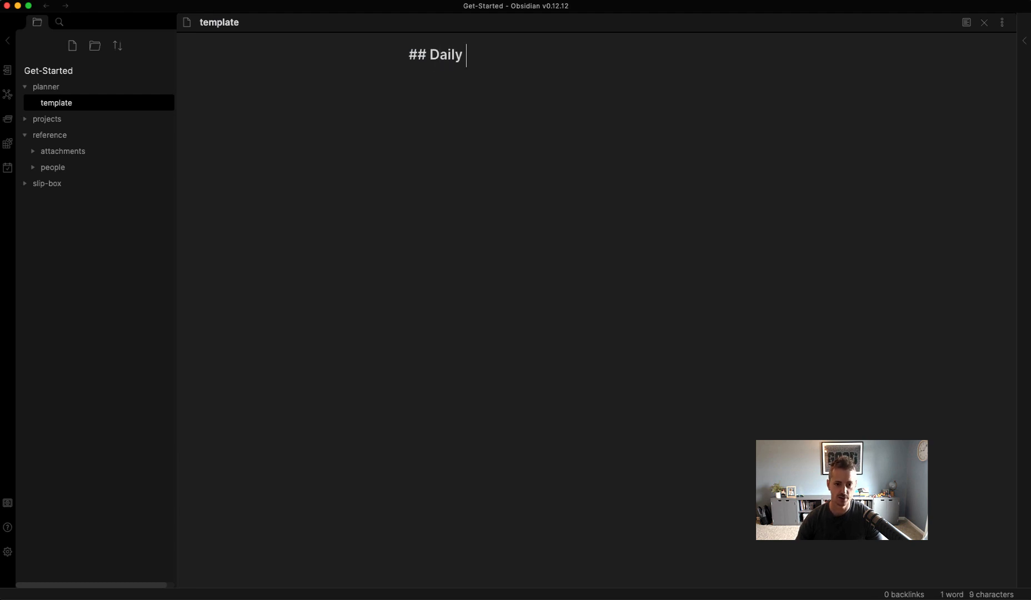
pyautogui.write('Metrics')
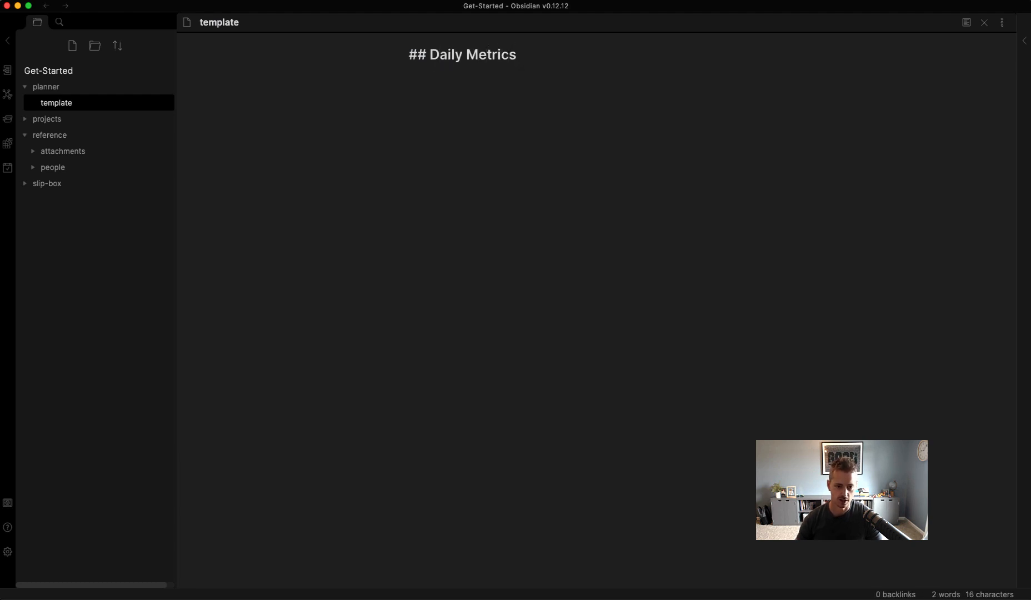
# - Place the cursor directly in front of "Daily Metrics" and open the Emoji Toolbar's emoji picker
pyautogui.press('Left')
pyautogui.press('Left')
pyautogui.press('Left')
pyautogui.press('Left')
pyautogui.press('Left')
pyautogui.press('Left')
pyautogui.press('Left')
pyautogui.press('Left')
pyautogui.press('Left')
pyautogui.press('Left')
pyautogui.press('Left')
pyautogui.press('Left')
pyautogui.press('Left')
pyautogui.press('super+p')
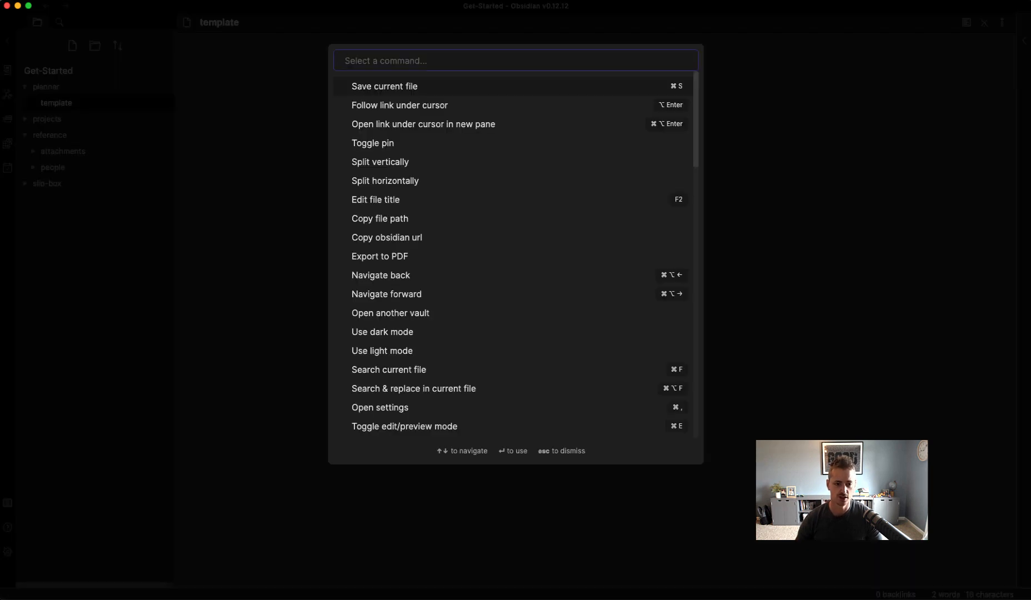
pyautogui.write('em')
pyautogui.press('Return')
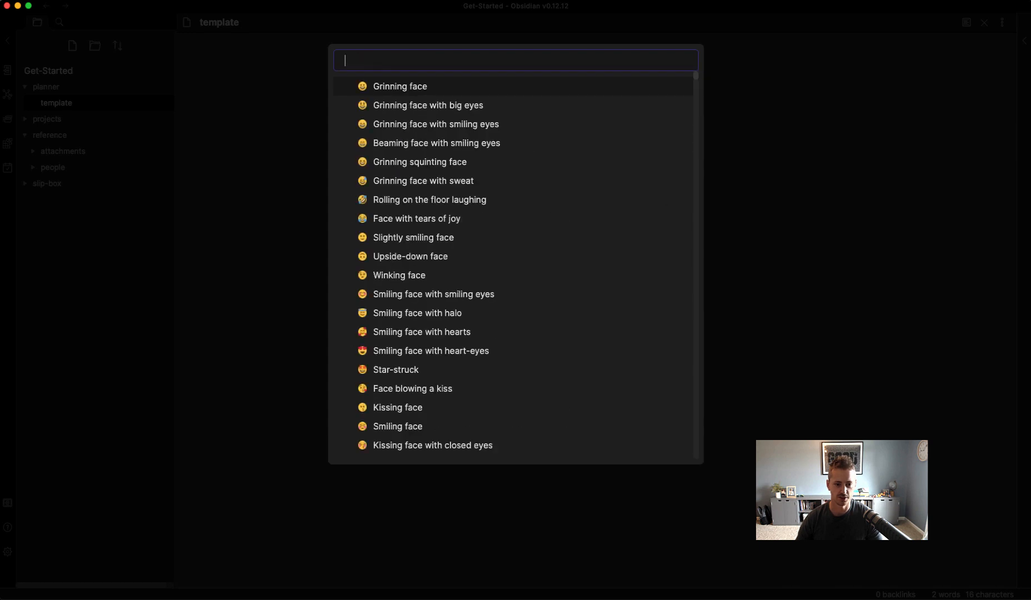
pyautogui.write('grape')
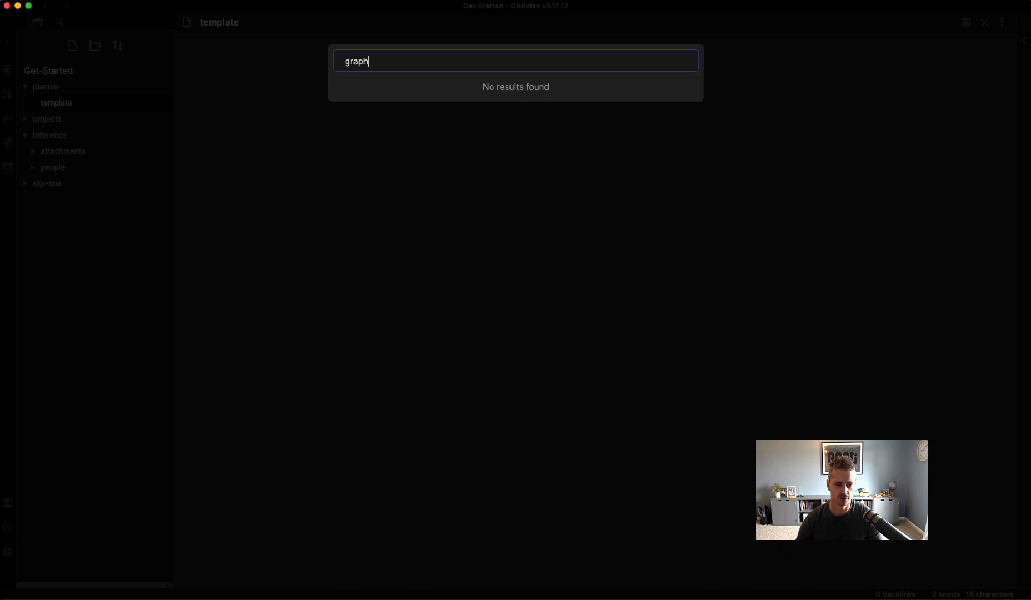
pyautogui.press('BackSpace')
pyautogui.press('BackSpace')
pyautogui.press('BackSpace')
pyautogui.press('BackSpace')
pyautogui.press('BackSpace')
# - Find "chart" and insert the Bar chart emoji before "Daily Metrics", then start a new paragraph below the heading
pyautogui.write('chart')
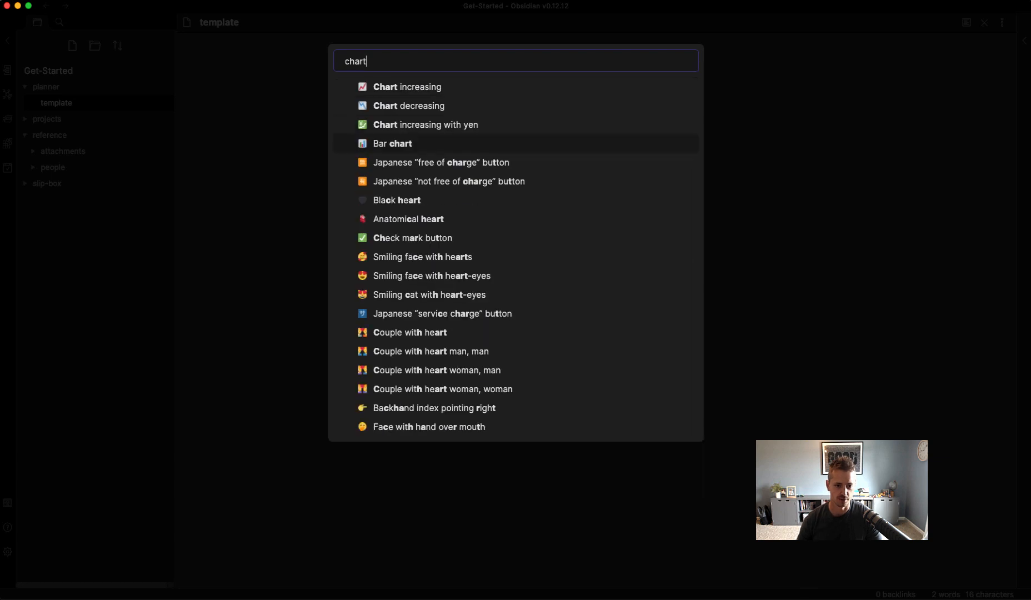
pyautogui.press('Return')
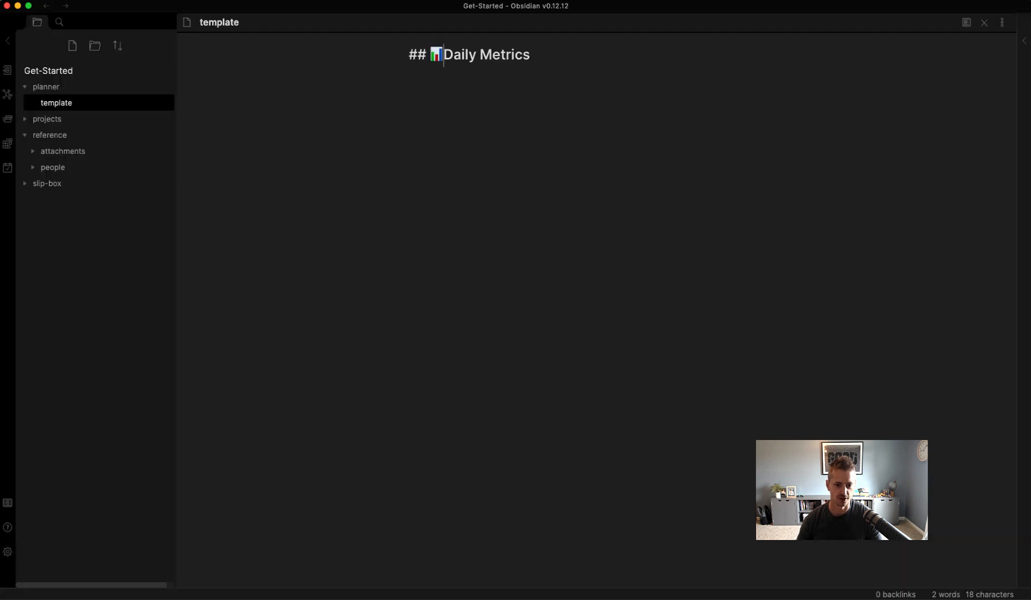
pyautogui.click(580, 61)
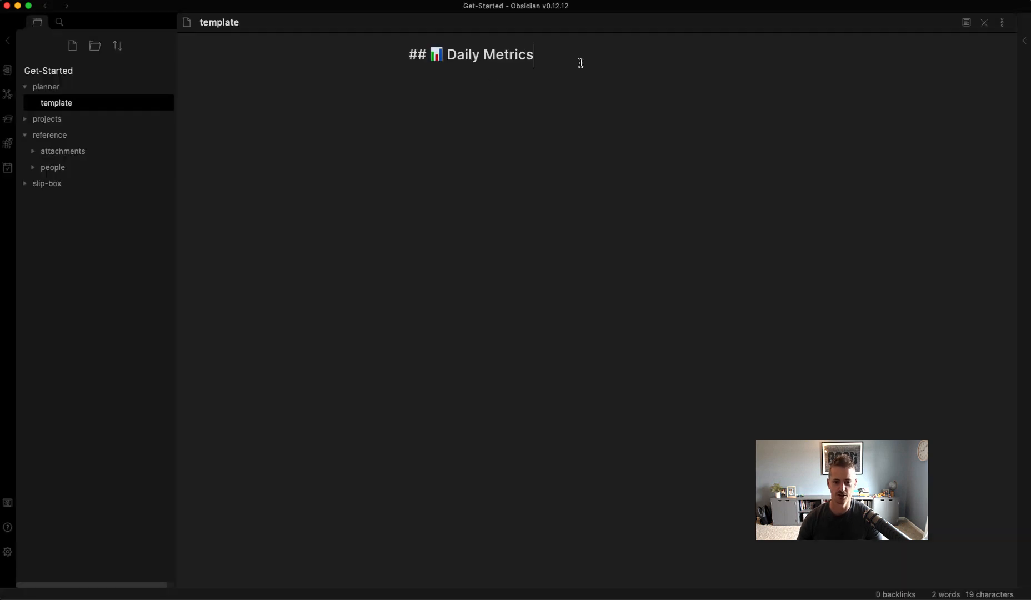
pyautogui.press('Return')
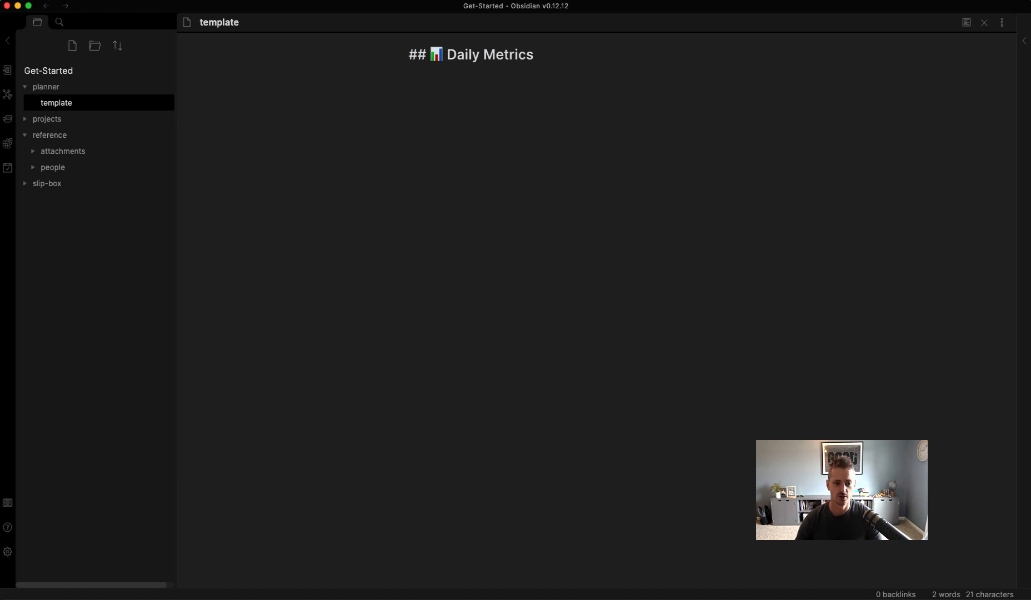
pyautogui.write('hy')
pyautogui.press('BackSpace')
pyautogui.press('BackSpace')
pyautogui.write('simpl')
pyautogui.press('BackSpace')
pyautogui.press('BackSpace')
pyautogui.press('BackSpace')
pyautogui.press('BackSpace')
pyautogui.press('BackSpace')
# - Write the line "number of deep work hours:" under the Daily Metrics heading, followed by a blank line
pyautogui.write('n')
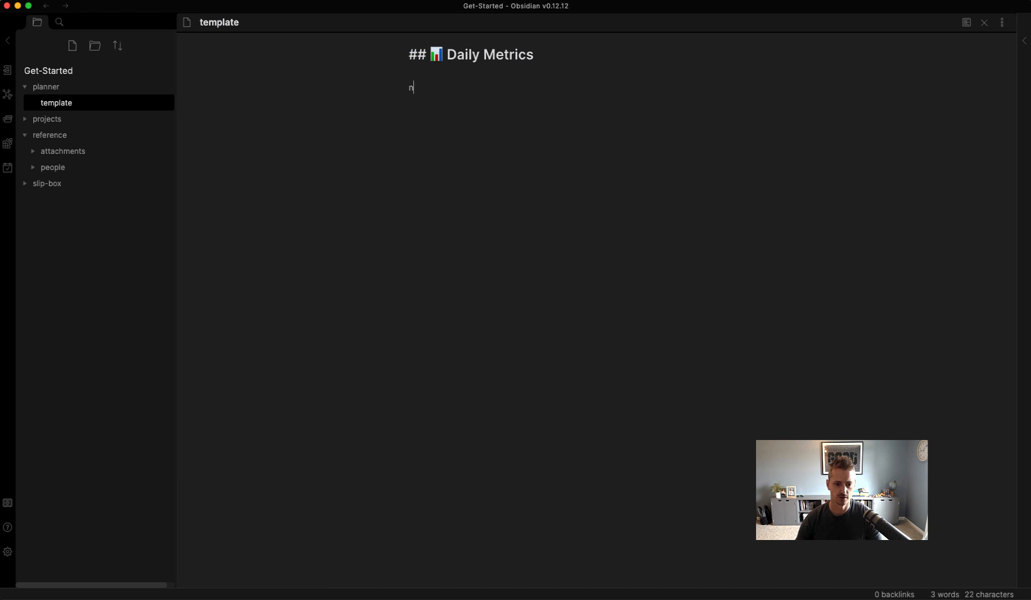
pyautogui.write('umber of deep work')
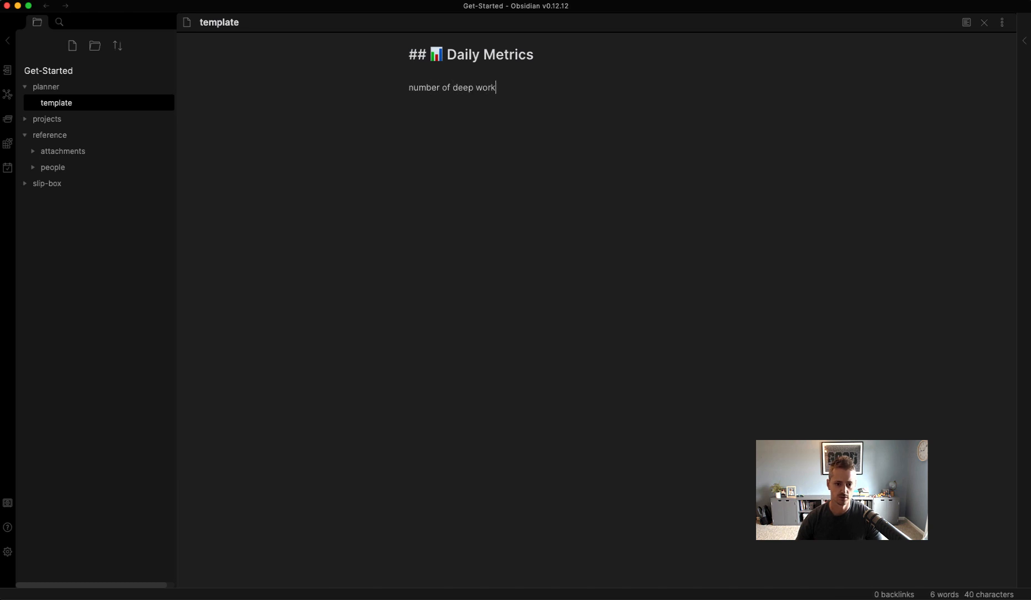
pyautogui.write(' hours:')
pyautogui.press('Return')
pyautogui.press('Return')
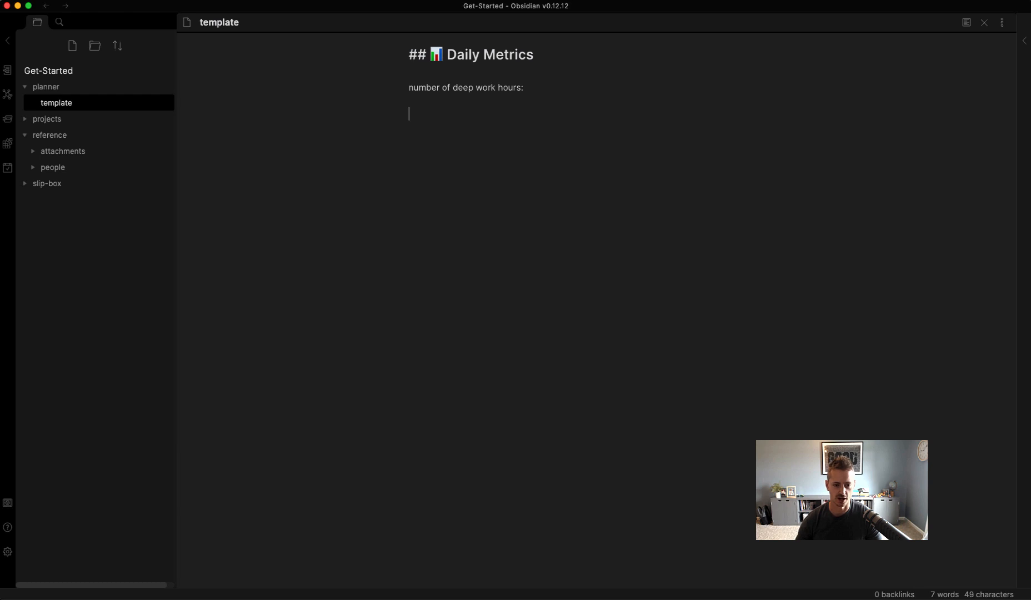
# - Add an unchecked Markdown checkbox item "- [ ] Shutdown" below the deep work hours line
pyautogui.write('- [ ] ')
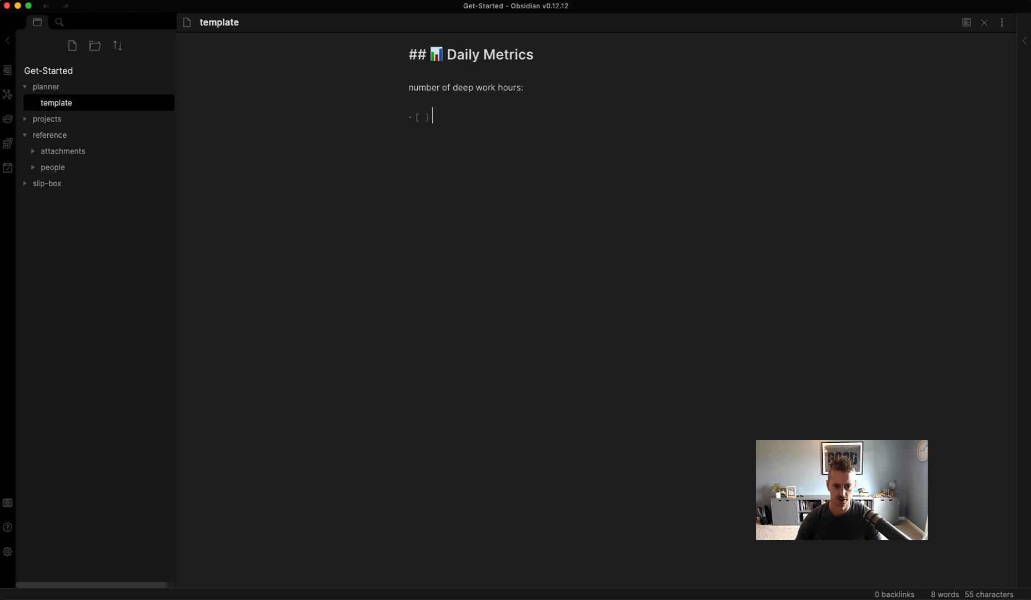
pyautogui.write('Shutdown')
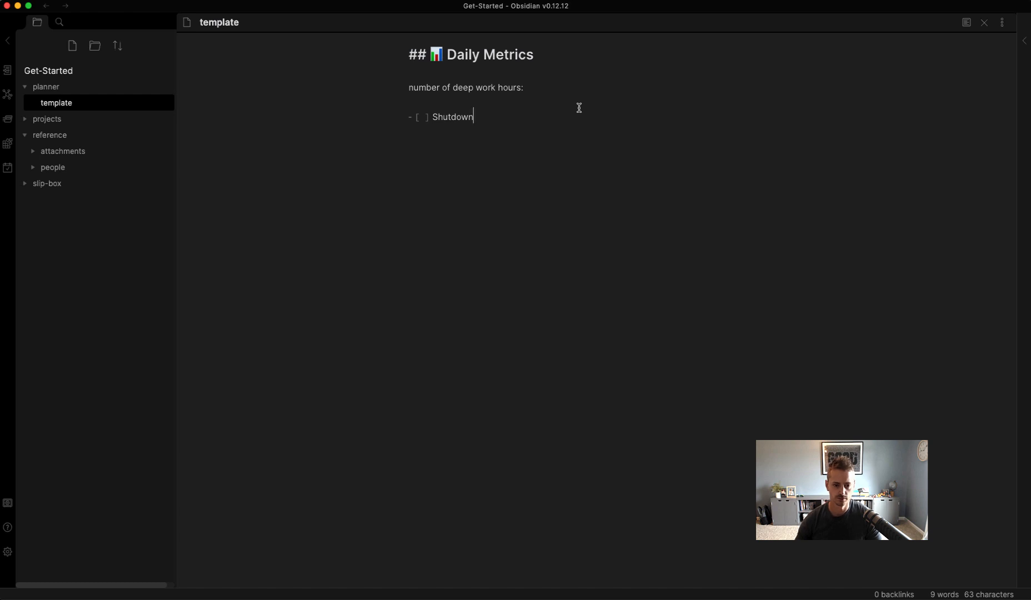
pyautogui.press('Return')
pyautogui.press('Return')
# - Insert a "---" horizontal rule directly under the Daily Metrics heading and check it in preview before returning to editing
pyautogui.click(576, 63)
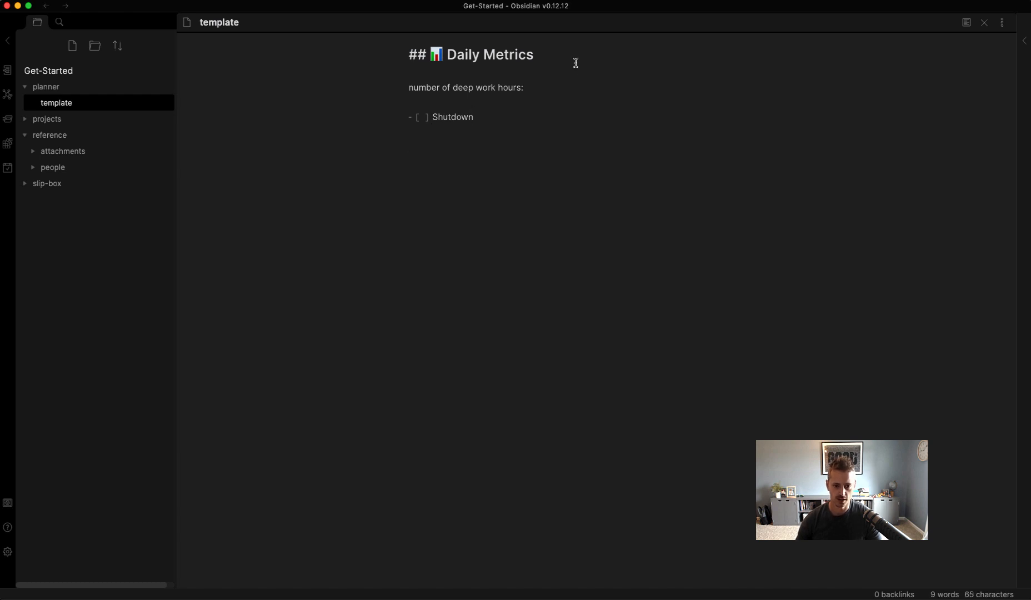
pyautogui.press('Return')
pyautogui.write('---')
pyautogui.press('Return')
pyautogui.press('BackSpace')
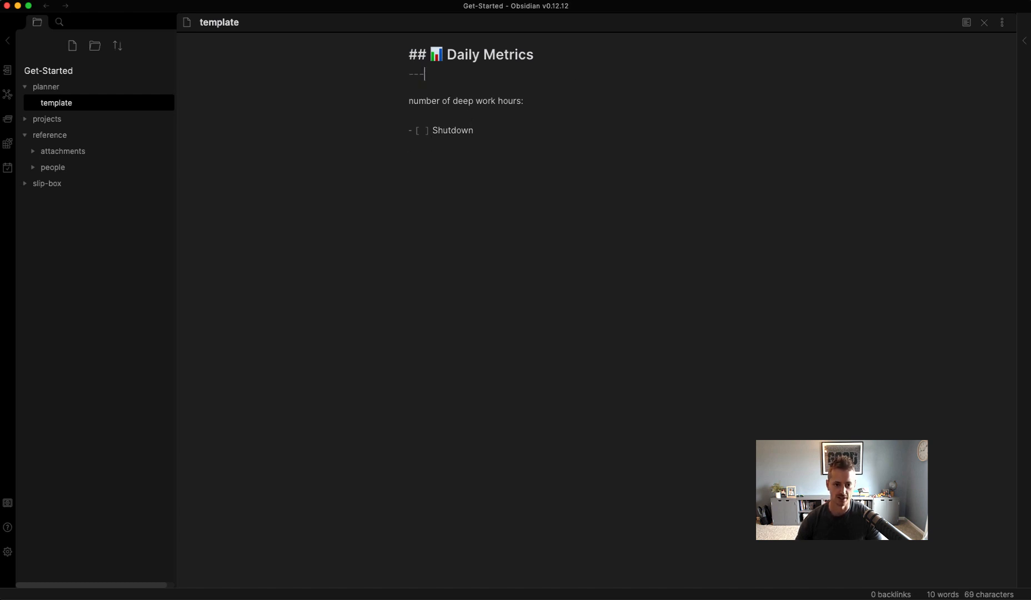
pyautogui.press('super+e')
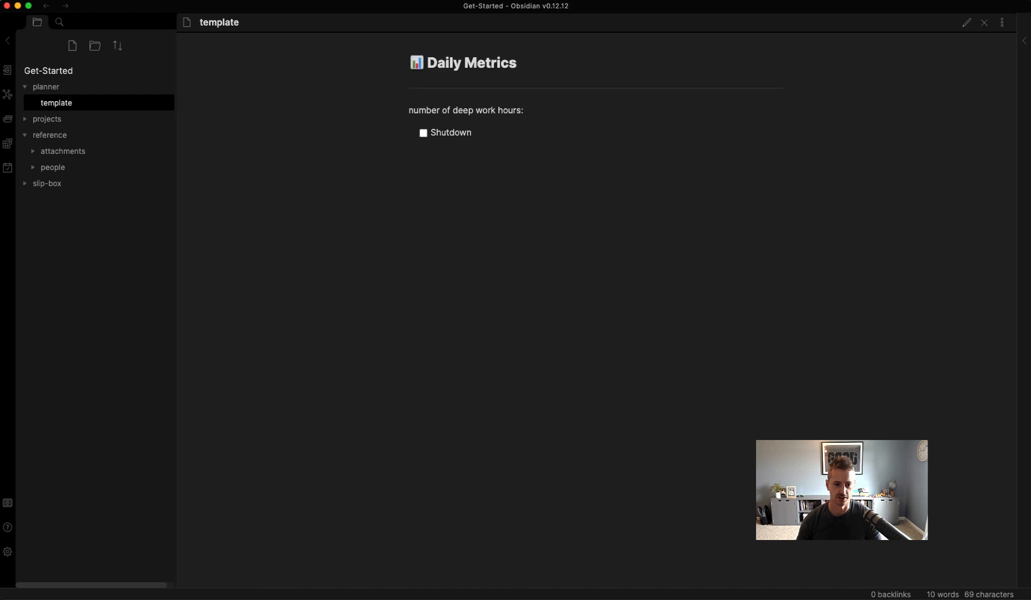
pyautogui.press('super+e')
# - Add the level-two heading "## Tasks" below the Shutdown checkbox
pyautogui.press('Down')
pyautogui.press('Down')
pyautogui.press('Down')
pyautogui.press('Down')
pyautogui.press('Down')
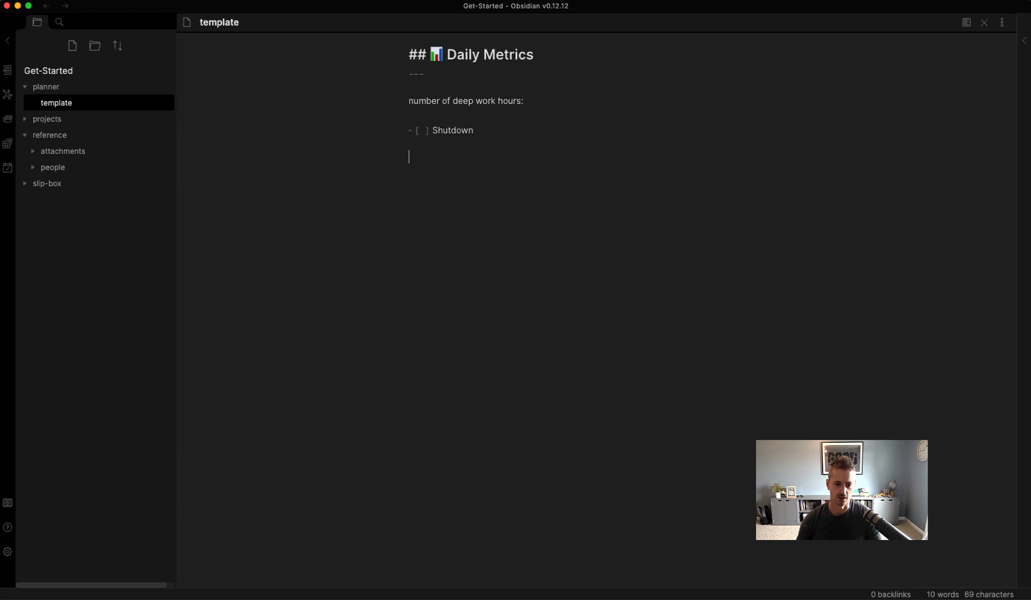
pyautogui.press('Return')
pyautogui.write('## ')
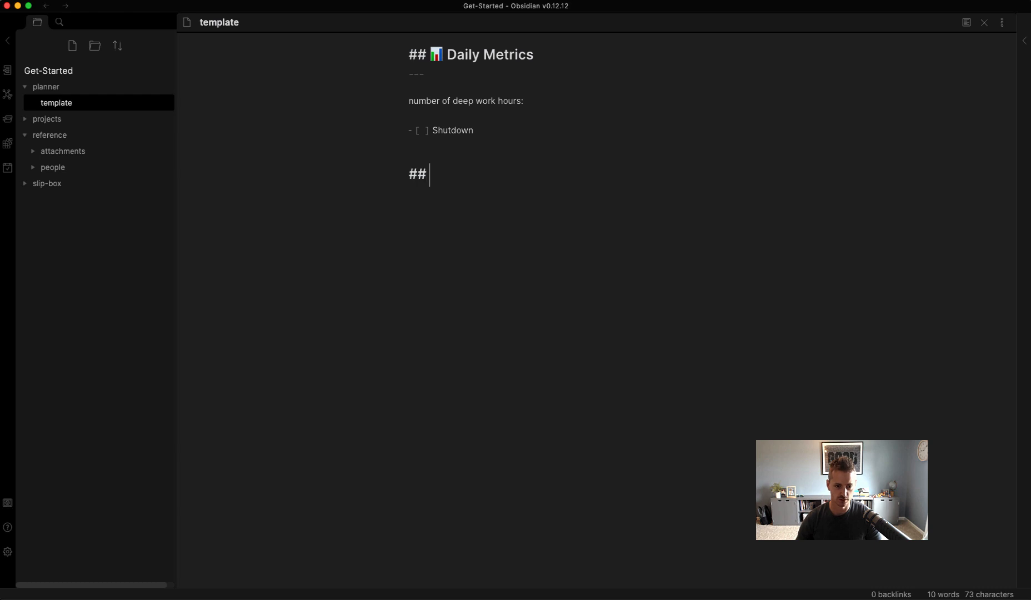
pyautogui.write('Tasks')
# - Insert the "Check box with check" emoji before the word Tasks in the Tasks heading
pyautogui.press('Left')
pyautogui.press('Left')
pyautogui.press('Left')
pyautogui.press('Left')
pyautogui.press('Left')
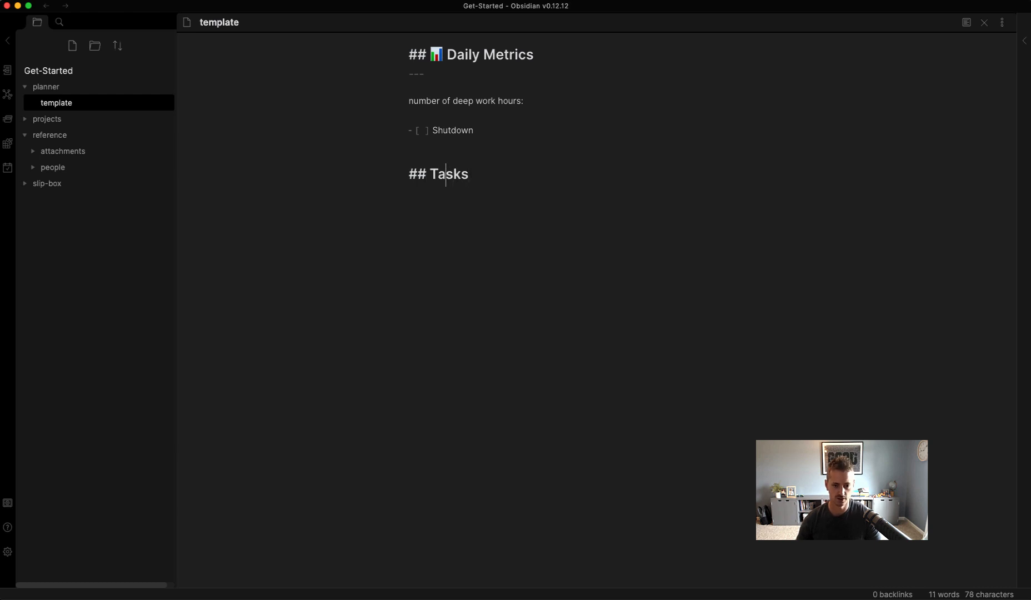
pyautogui.press('super+p')
pyautogui.write('emo')
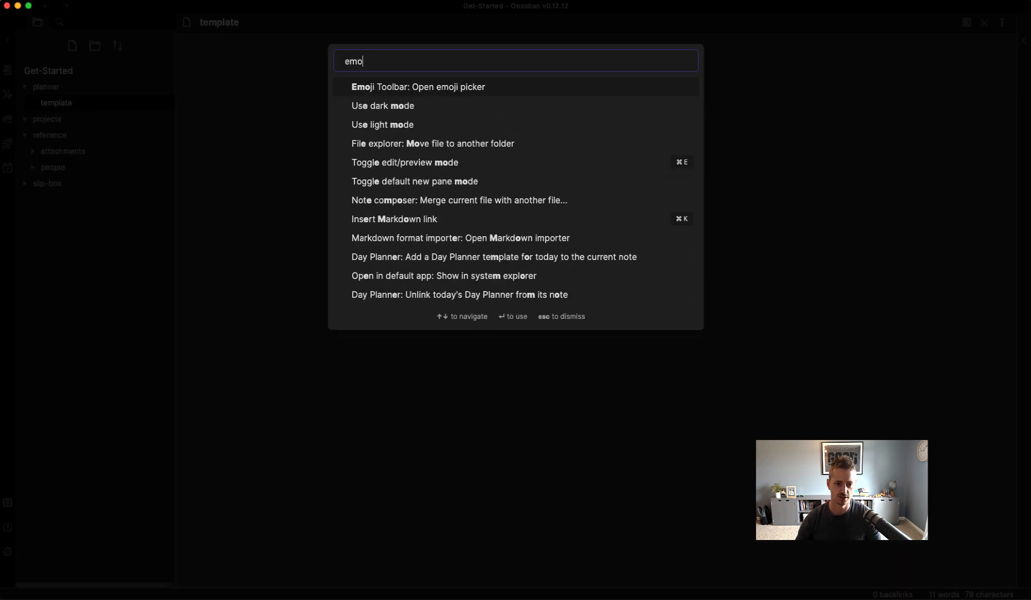
pyautogui.press('Return')
pyautogui.write('check')
pyautogui.press('Down')
pyautogui.press('Down')
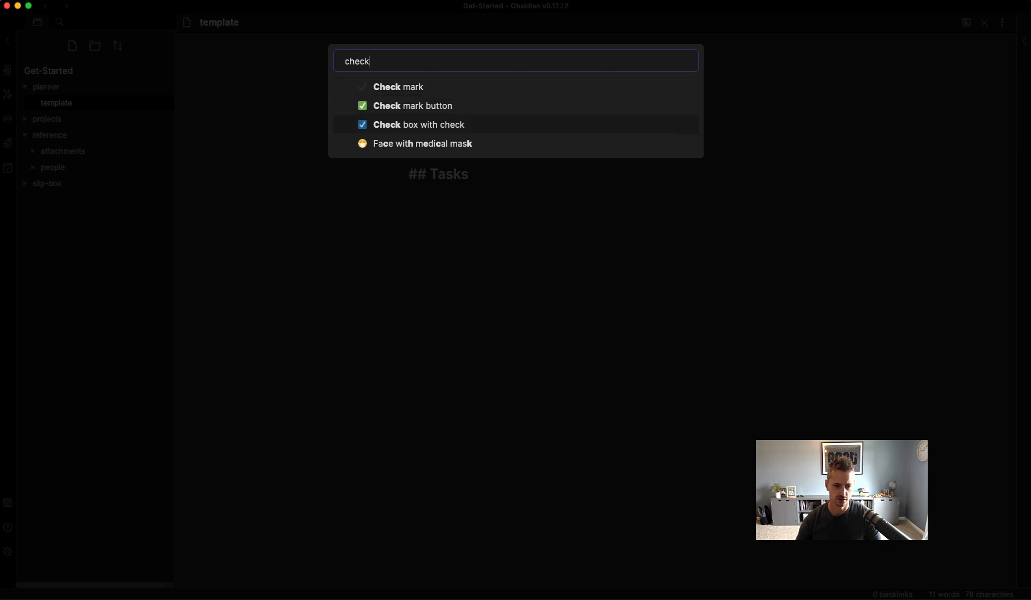
pyautogui.press('Return')
# - Add a "---" horizontal rule under the Tasks heading, followed by an empty unchecked checkbox item and blank space
pyautogui.press('End')
pyautogui.press('Return')
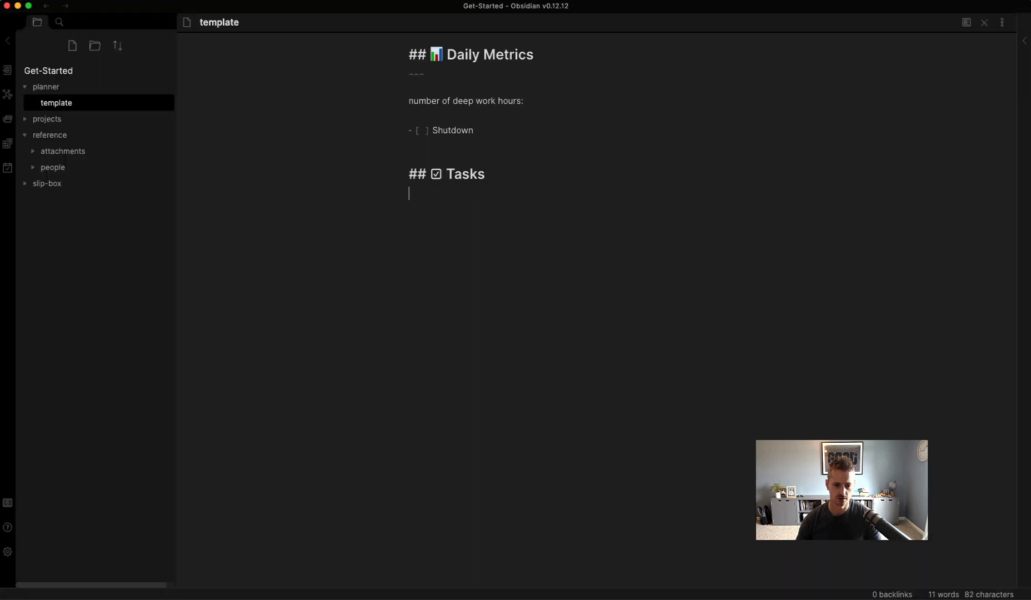
pyautogui.write('---')
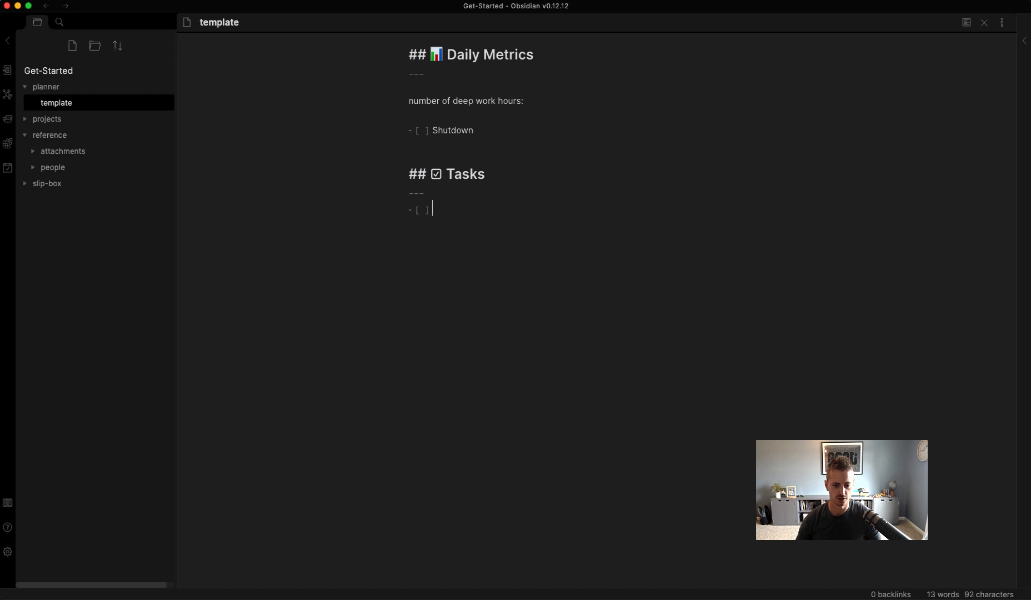
pyautogui.press('Up')
pyautogui.press('Up')
pyautogui.press('Down')
pyautogui.press('Down')
pyautogui.press('BackSpace')
pyautogui.press('BackSpace')
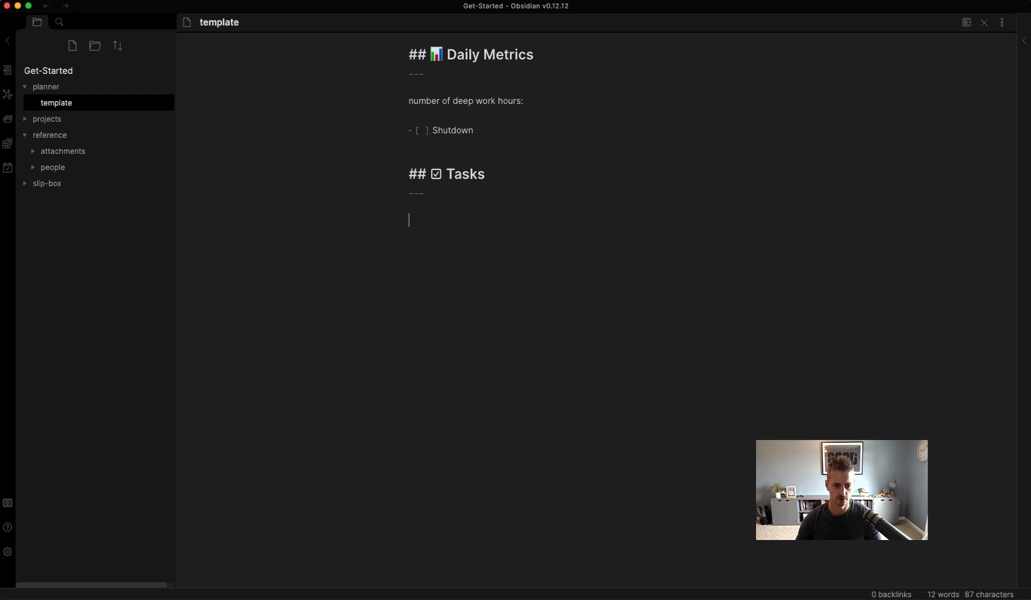
pyautogui.press('super+Return')
pyautogui.press('Return')
pyautogui.press('Return')
pyautogui.press('Return')
# - Add a level-two heading "Ideas" below the empty task checkbox, with the Light bulb emoji before the word
pyautogui.write('##')
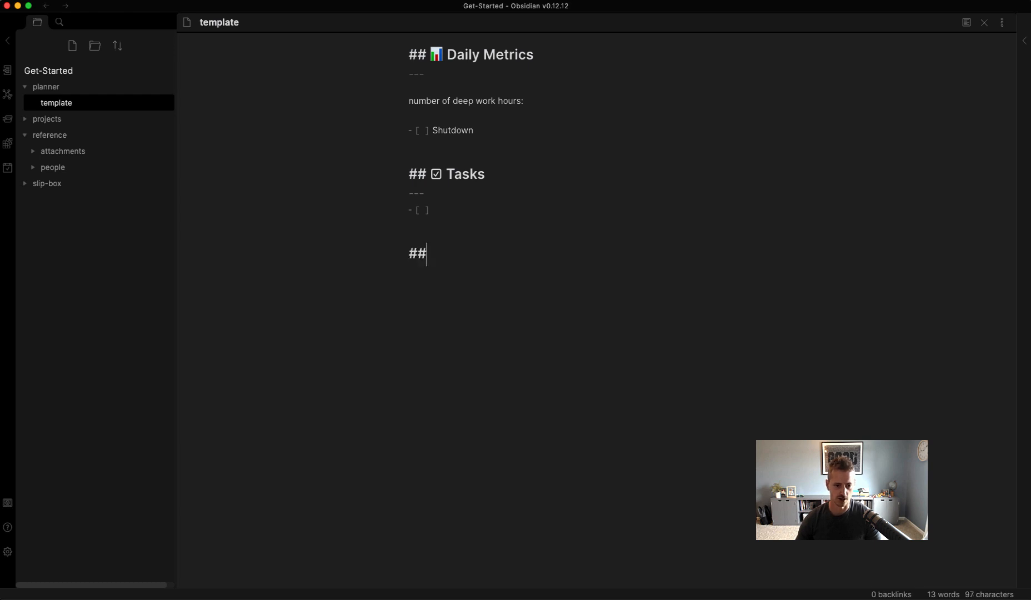
pyautogui.press('super+p')
pyautogui.write('emoj')
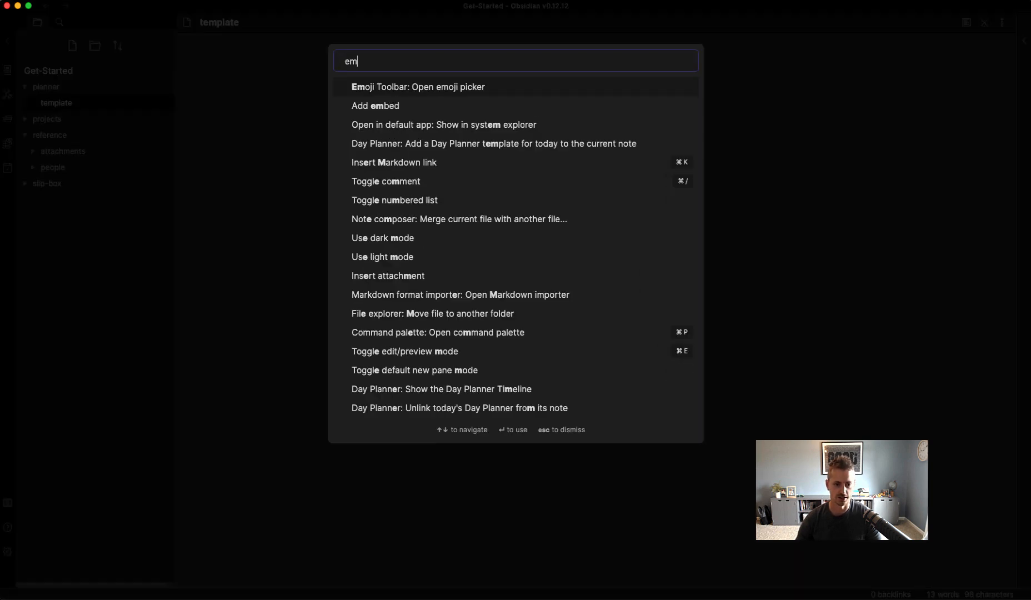
pyautogui.press('Return')
pyautogui.write('ligh')
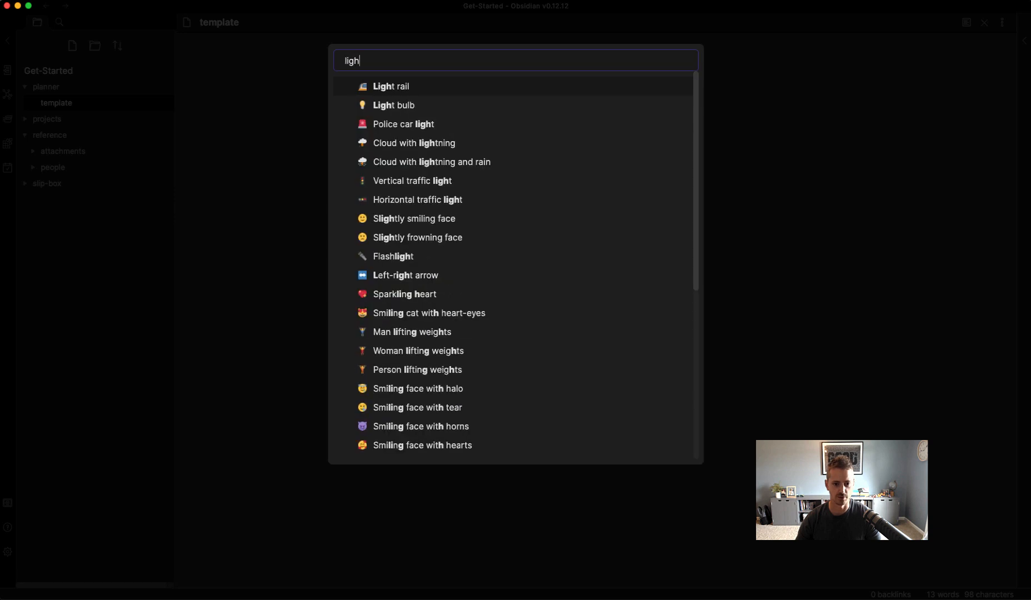
pyautogui.press('Down')
pyautogui.press('Return')
pyautogui.write('Ideas')
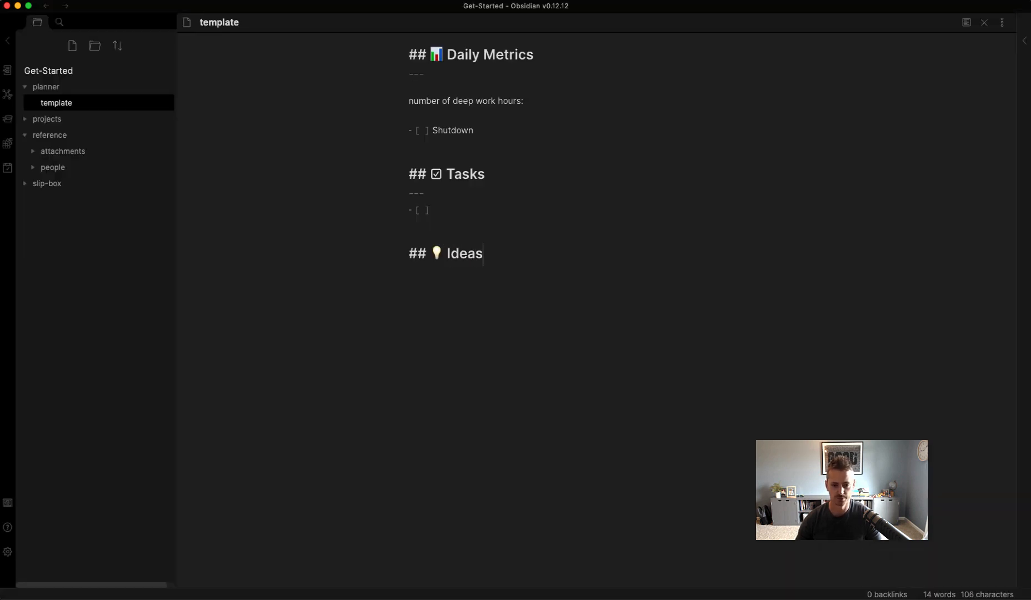
# - Insert a "---" horizontal rule under the Ideas heading, followed by blank space
pyautogui.press('Return')
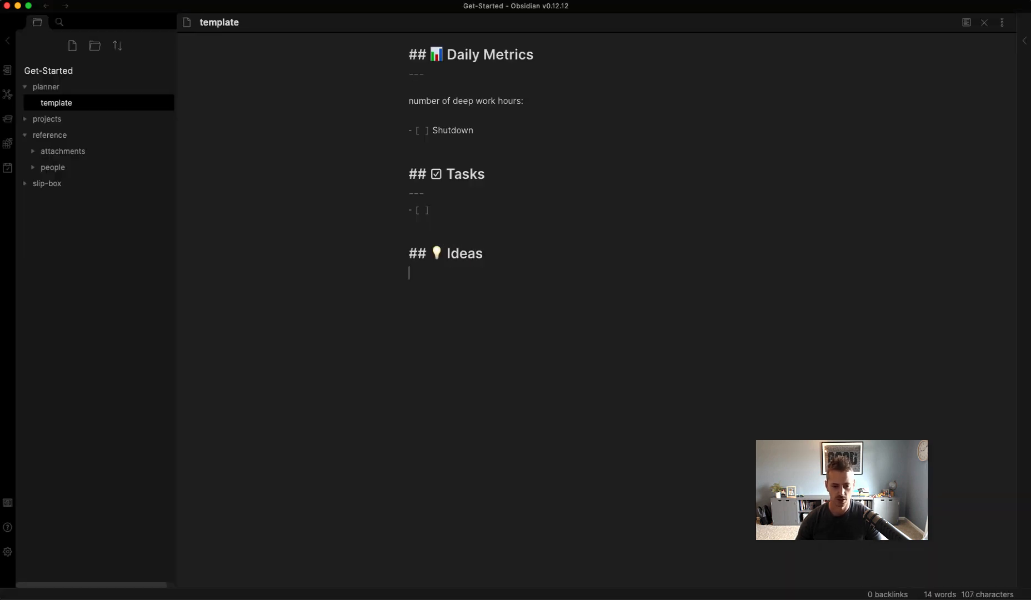
pyautogui.write('---')
pyautogui.press('Return')
pyautogui.press('Return')
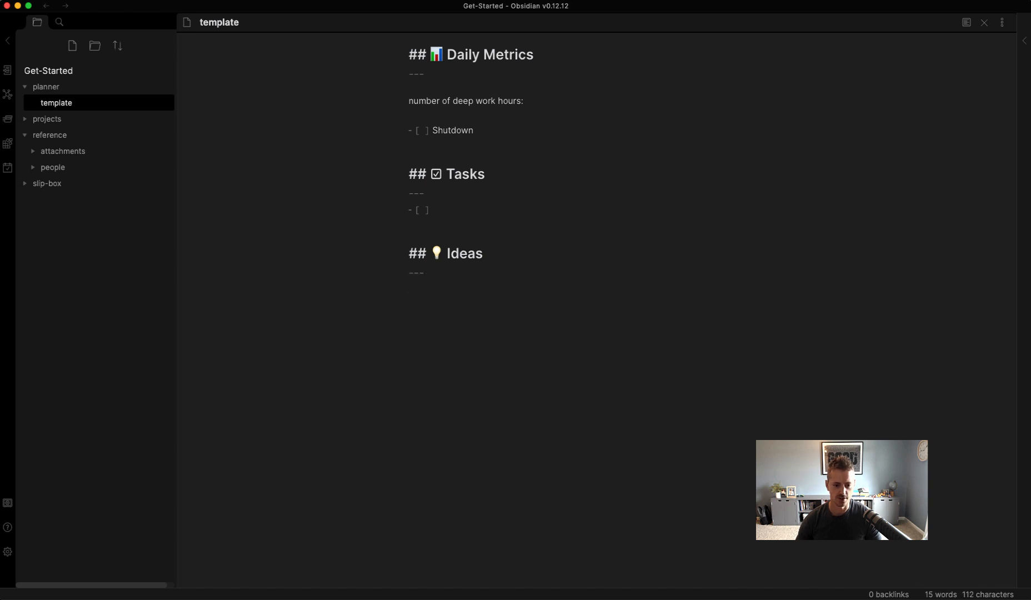
# - Add the level-two heading "## Schedule" below the Ideas section, with a "---" horizontal rule under it
pyautogui.write('## S')
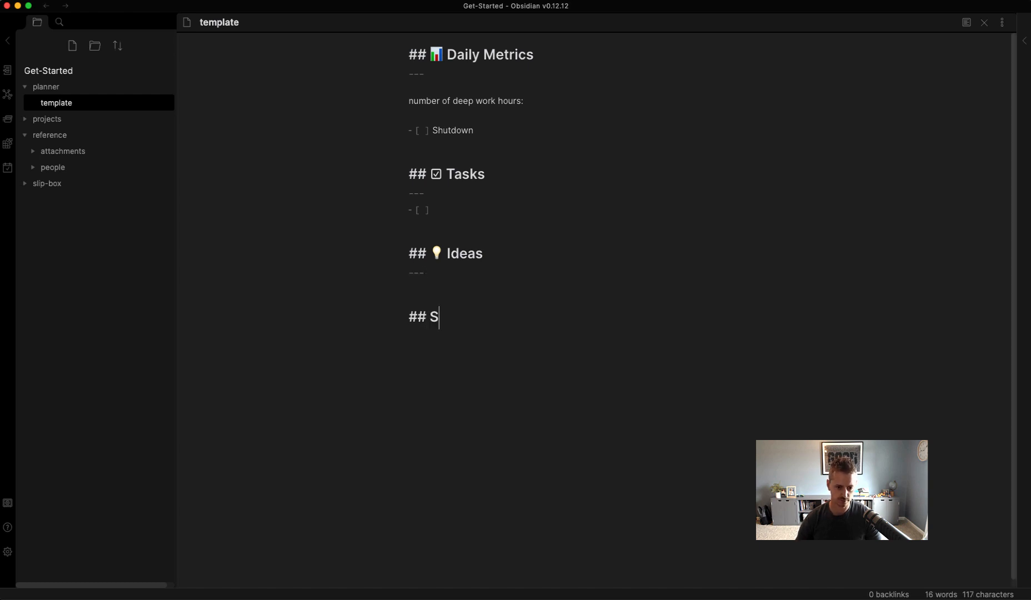
pyautogui.write('chedule:')
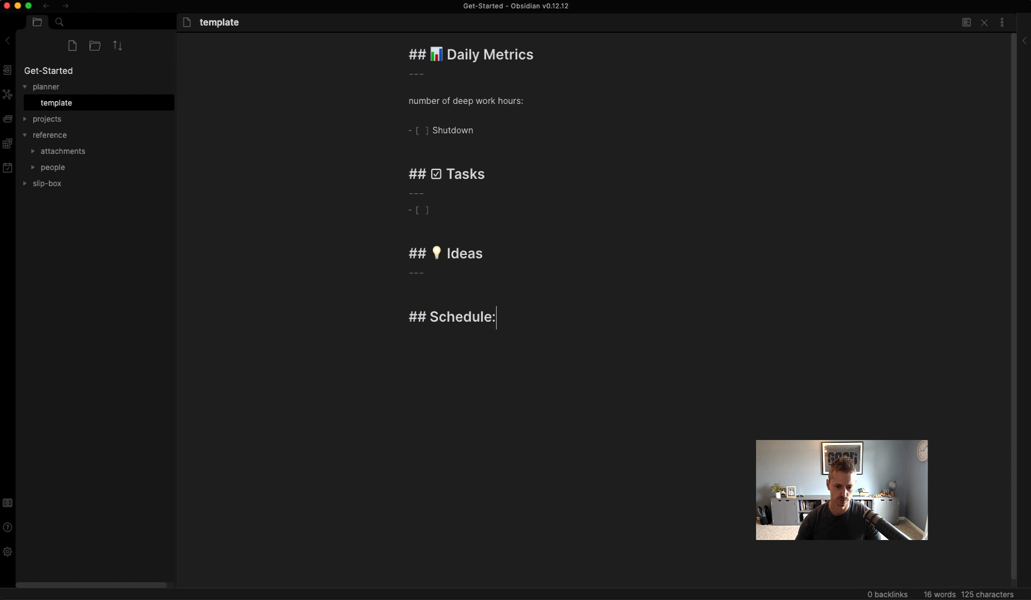
pyautogui.press('Return')
pyautogui.press('BackSpace')
pyautogui.press('BackSpace')
pyautogui.press('Return')
pyautogui.write('---')
# - Insert the calendar emoji before the word Schedule in the Schedule heading
pyautogui.press('Up')
pyautogui.press('super+p')
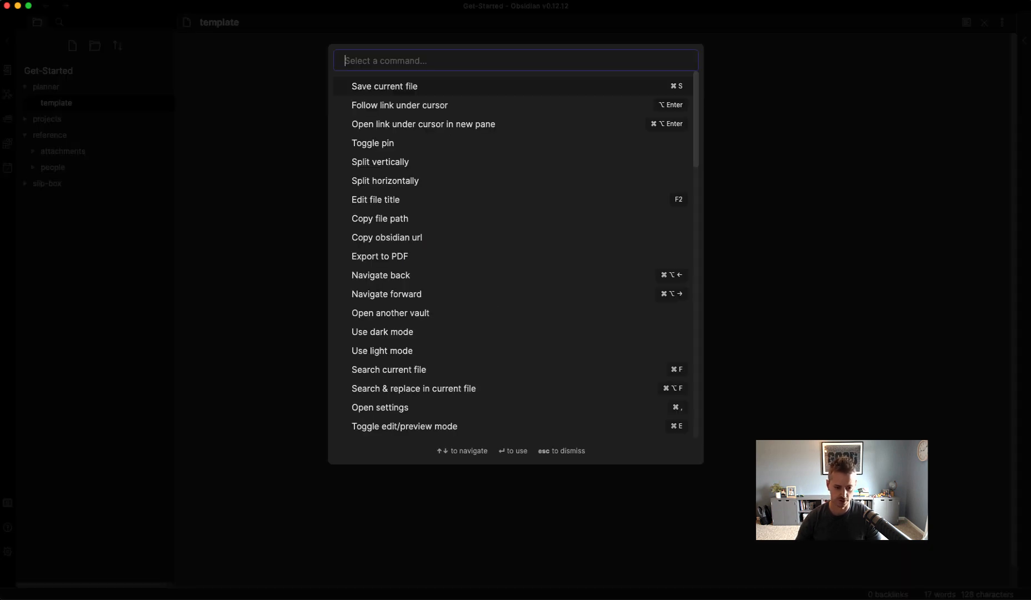
pyautogui.write('em')
pyautogui.press('BackSpace')
pyautogui.press('BackSpace')
pyautogui.write('emo')
pyautogui.press('Return')
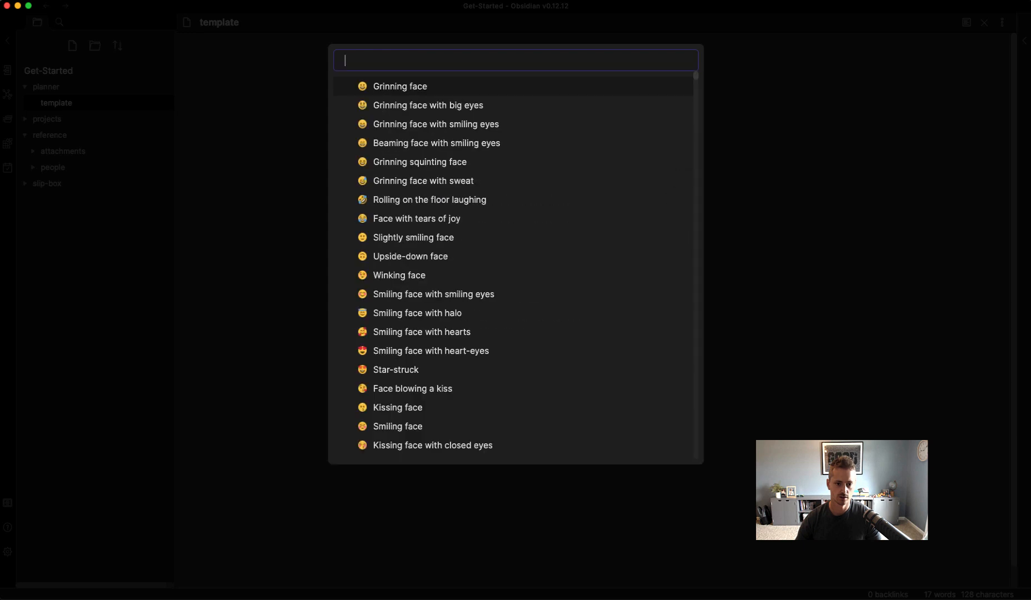
pyautogui.write('cal')
pyautogui.press('Return')
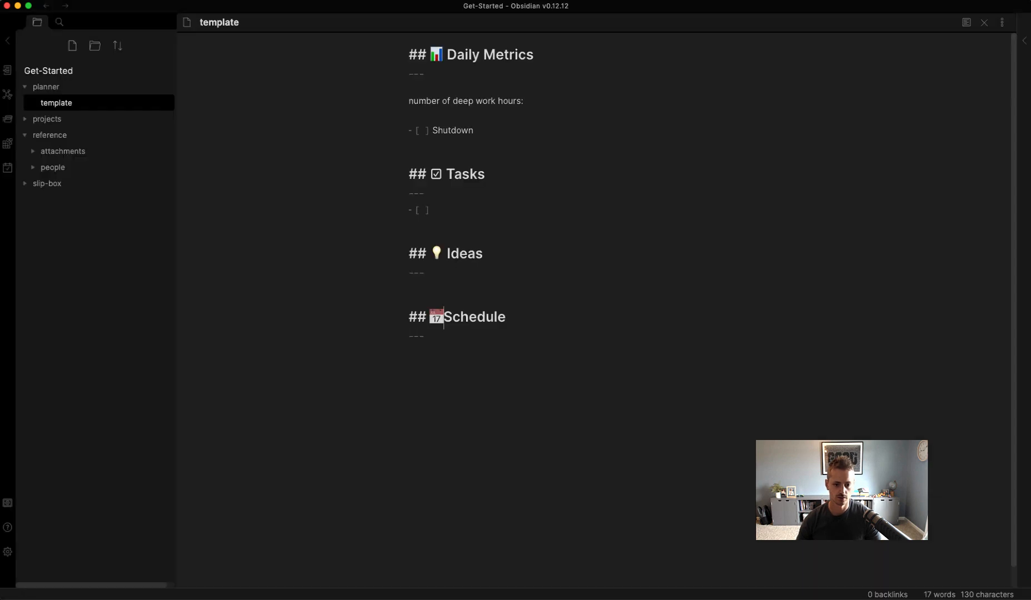
# - Add an unchecked checkbox item "08:00 Start day" below the Schedule section's horizontal rule
pyautogui.press('Return')
pyautogui.press('Return')
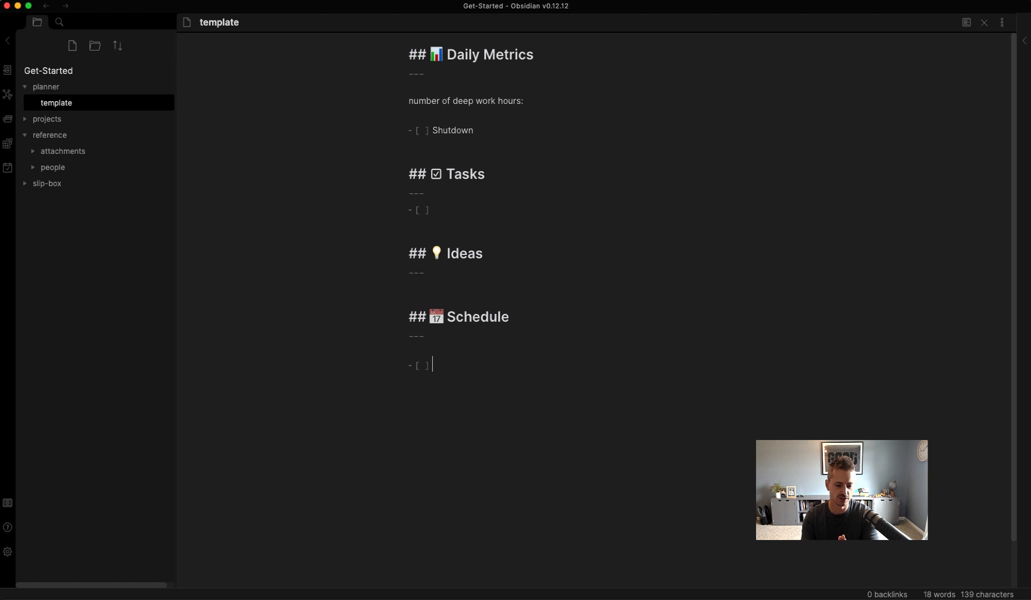
pyautogui.write('08')
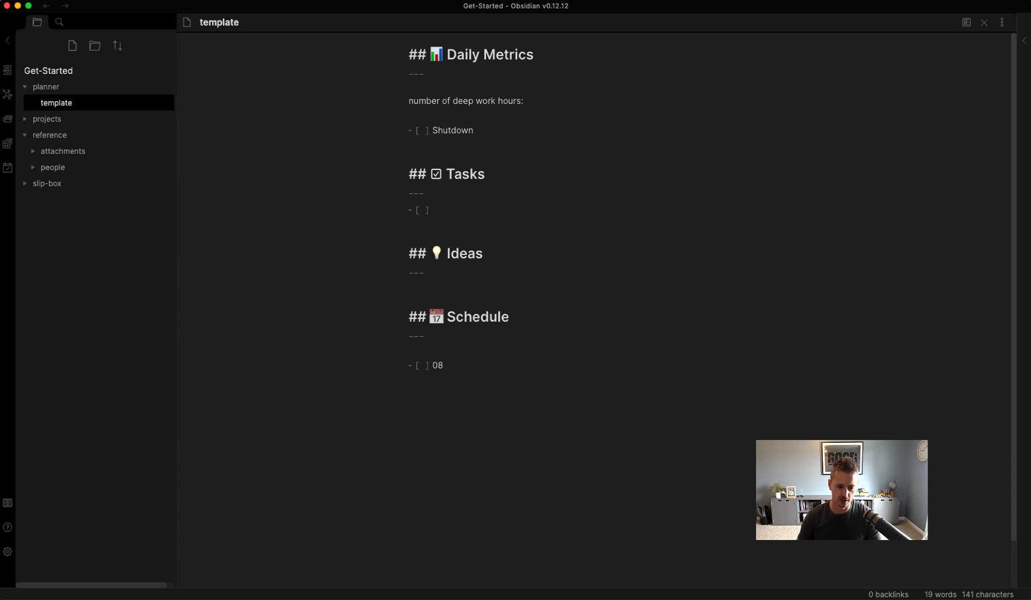
pyautogui.write(':00 Start day')
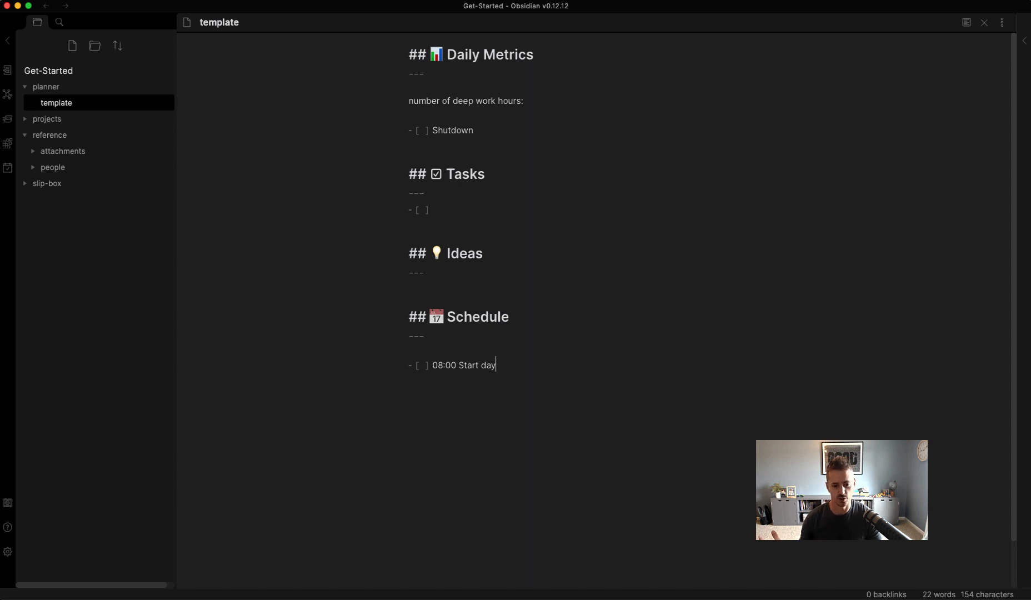
# - Add a second unchecked schedule item reading "09:00 Deep work session 1"
pyautogui.press('Return')
pyautogui.write('09:00 ')
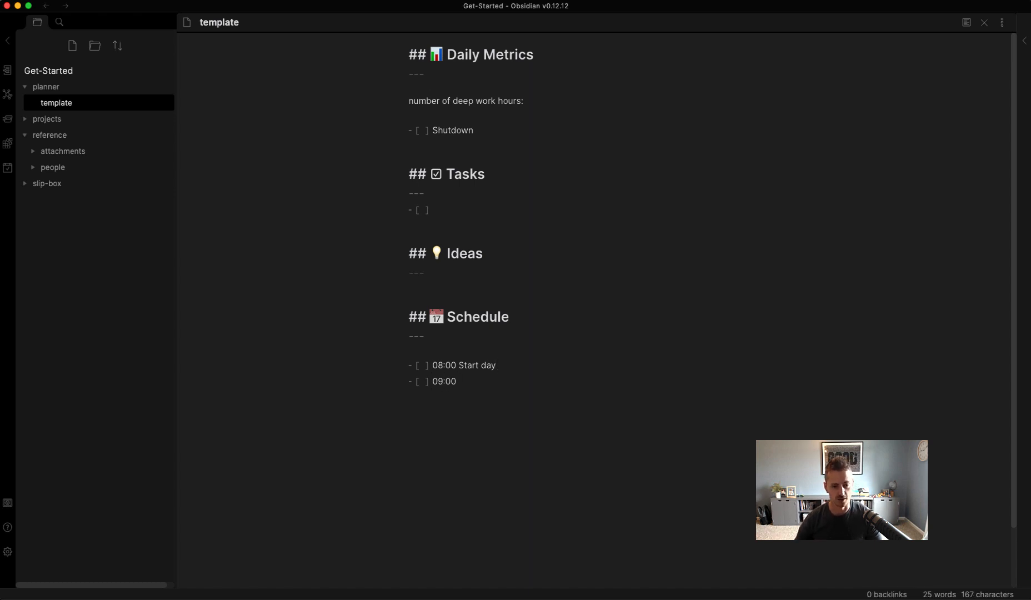
pyautogui.write('Deepwo')
pyautogui.press('BackSpace')
pyautogui.press('BackSpace')
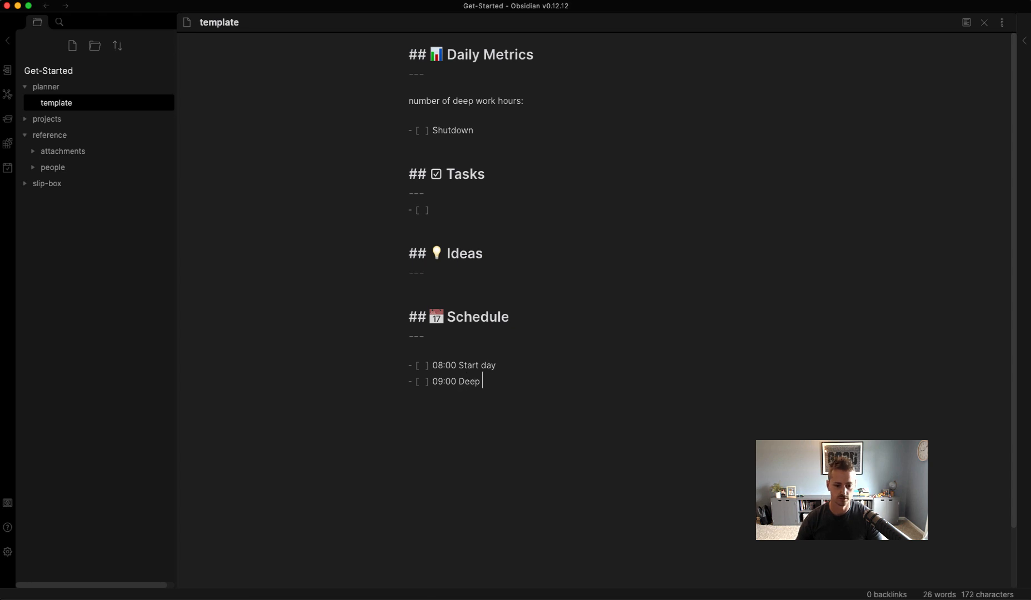
pyautogui.write('work session 1')
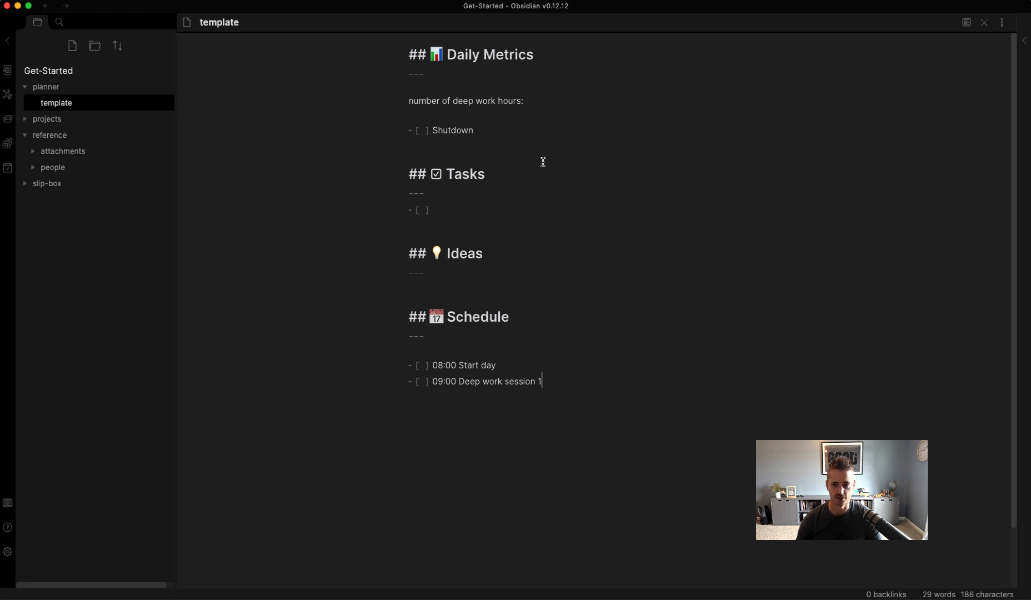
# - Show the calendar and create the daily note for August 6, 2021 from it
pyautogui.click(1025, 43)
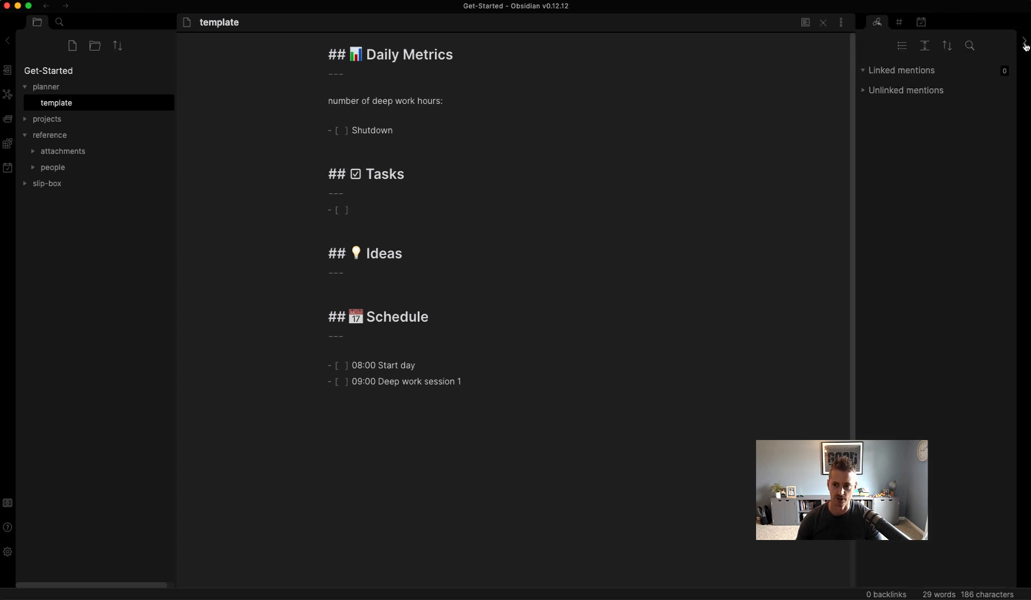
pyautogui.click(924, 23)
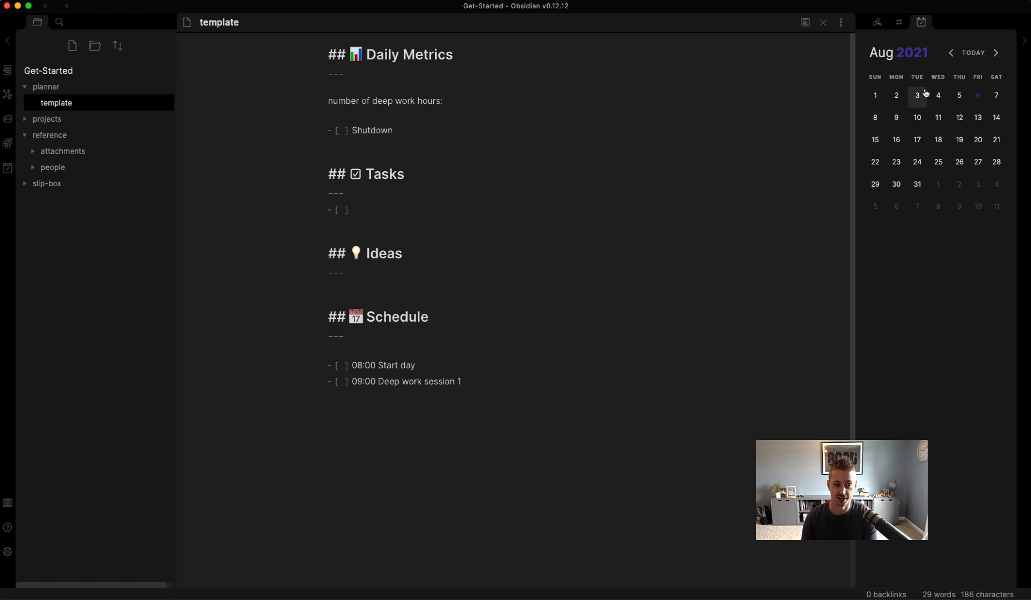
pyautogui.click(974, 103)
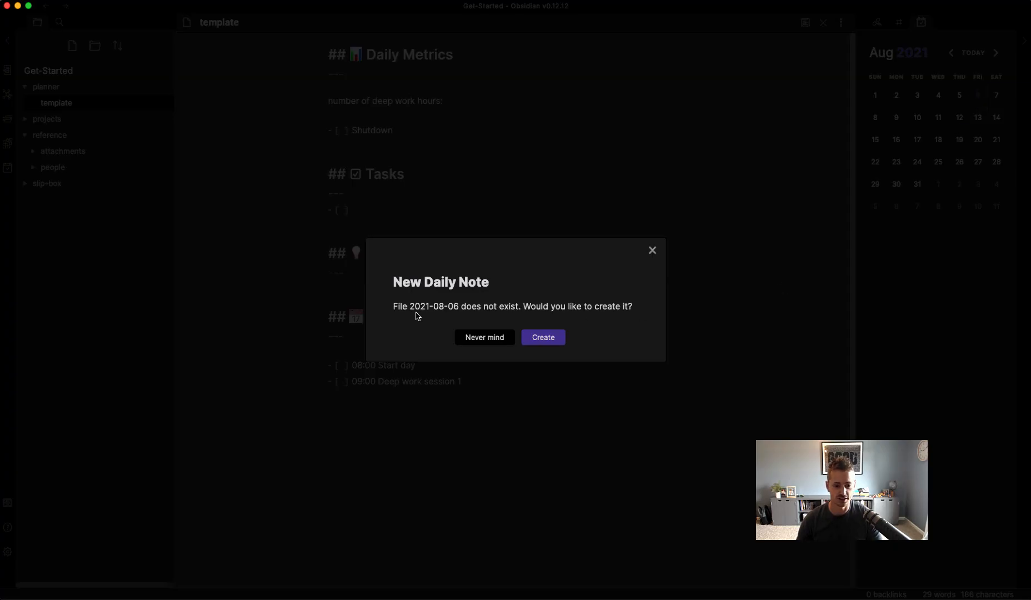
pyautogui.click(543, 335)
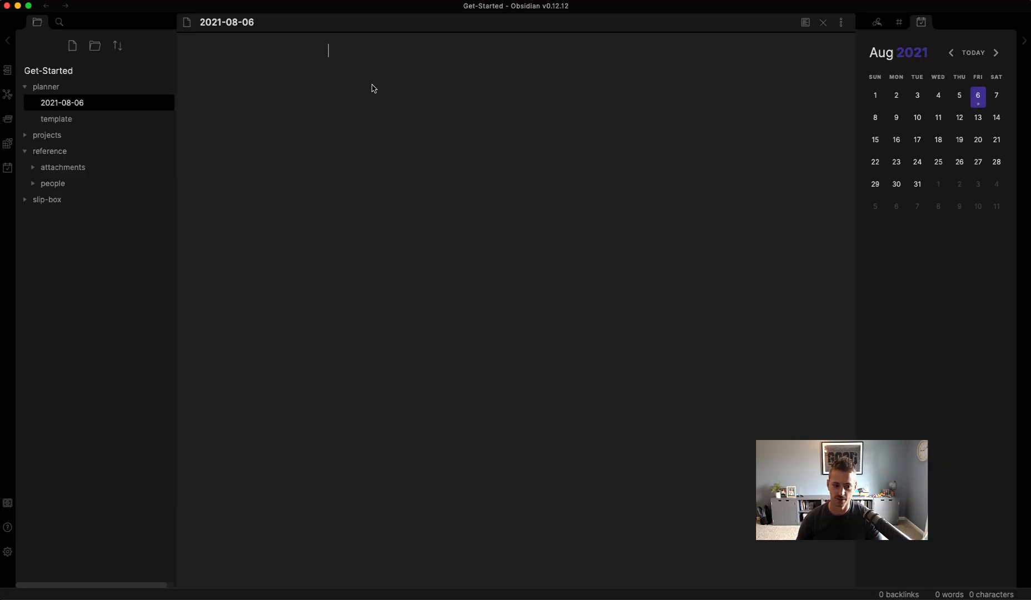
# - Set the Daily notes template file location to planner/template and close the settings
pyautogui.click(9, 553)
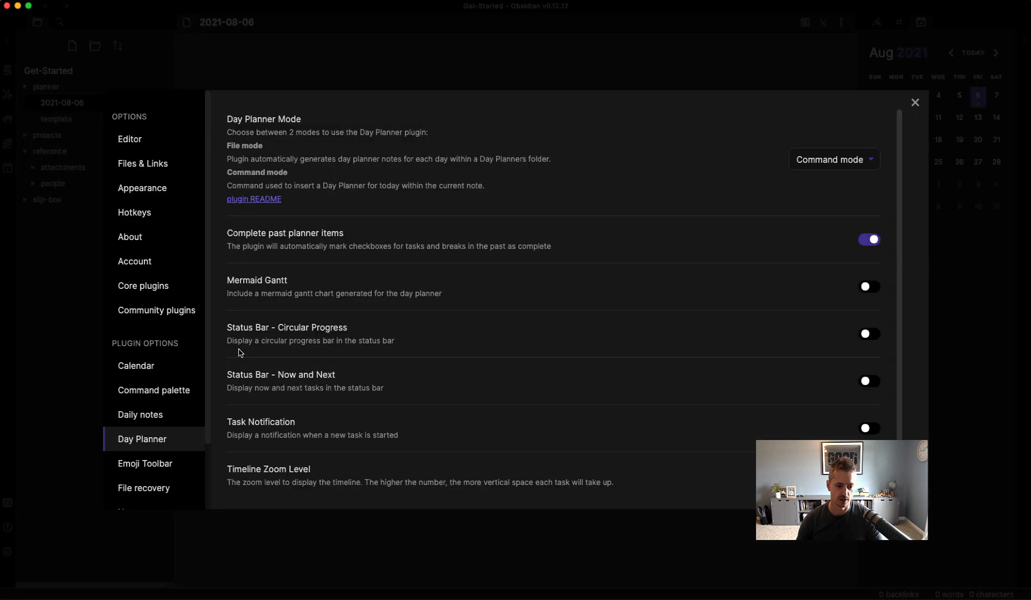
pyautogui.click(156, 412)
pyautogui.click(826, 232)
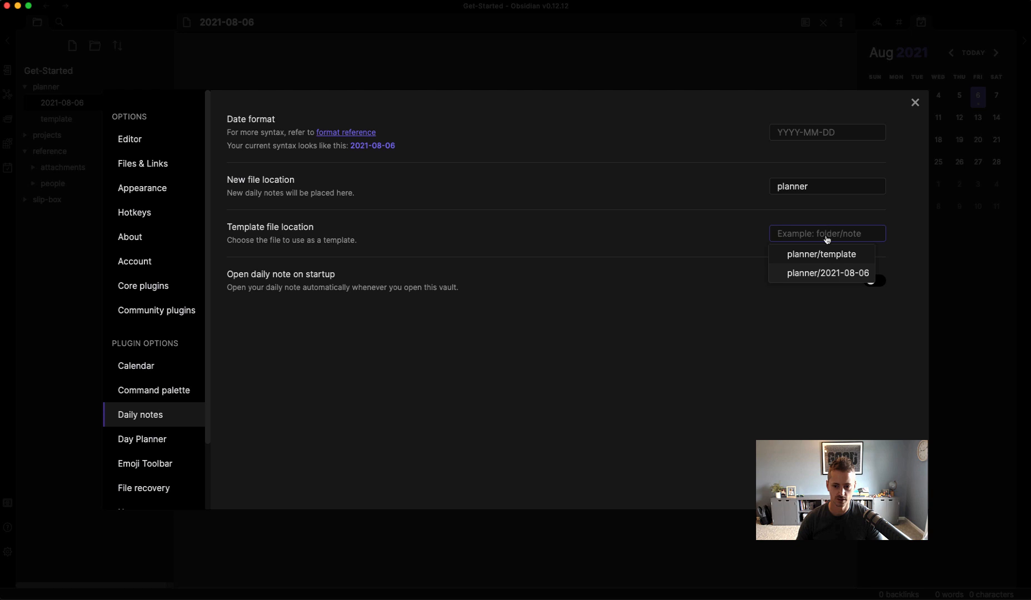
pyautogui.click(803, 260)
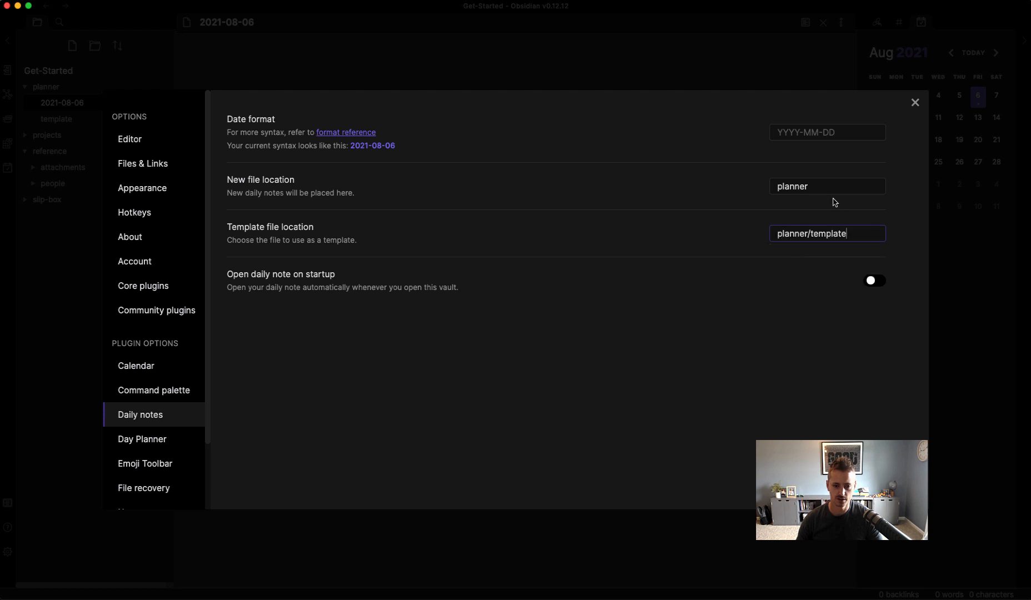
pyautogui.click(915, 104)
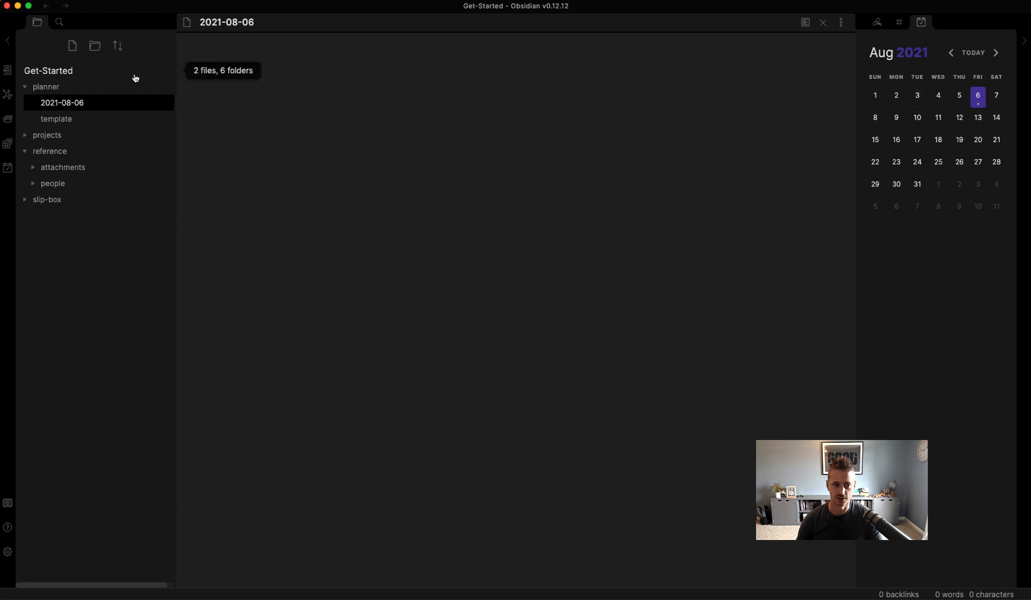
# - Delete the blank daily note 2021-08-06 from the planner folder
pyautogui.rightClick(73, 112)
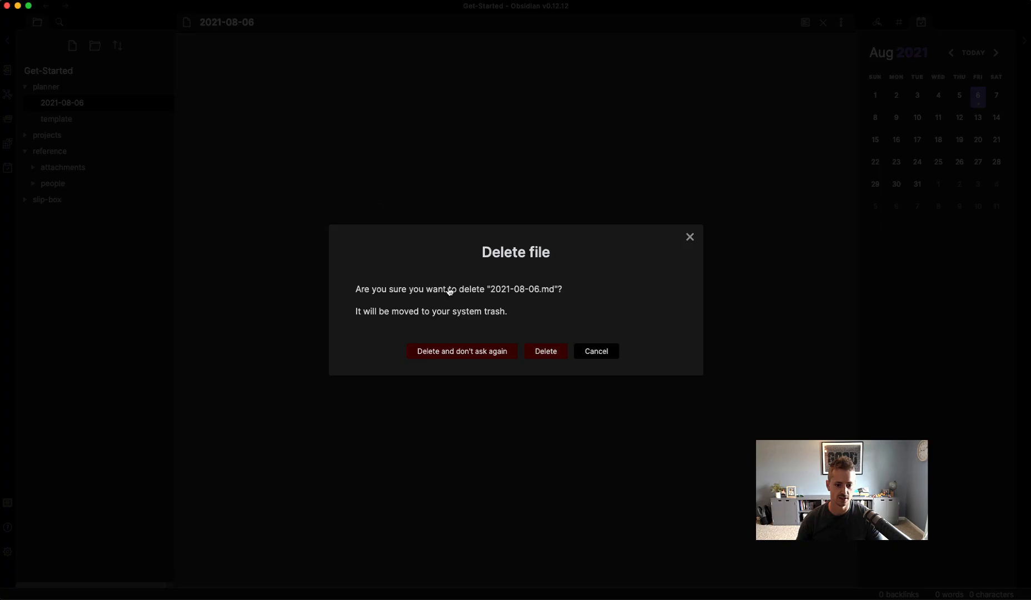
pyautogui.click(544, 353)
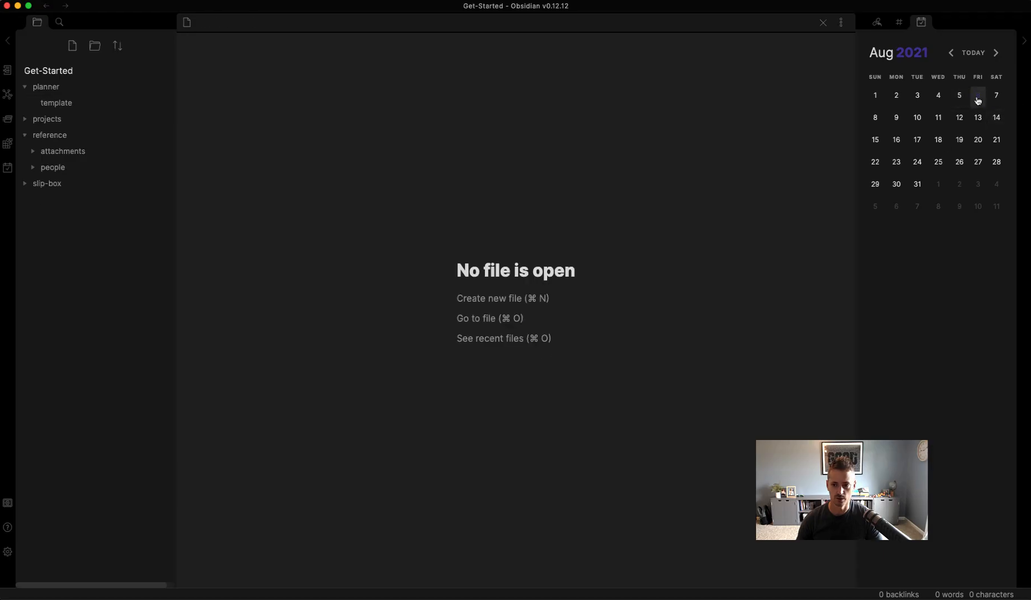
# - Create the August 6, 2021 daily note again from the calendar and show it in preview
pyautogui.click(978, 99)
pyautogui.click(546, 340)
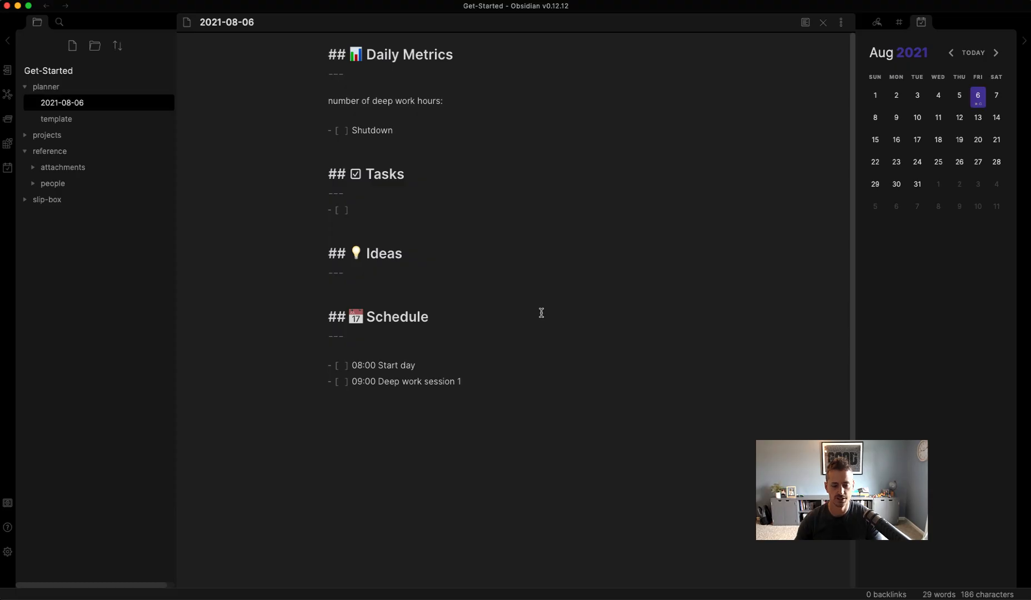
pyautogui.press('super+e')
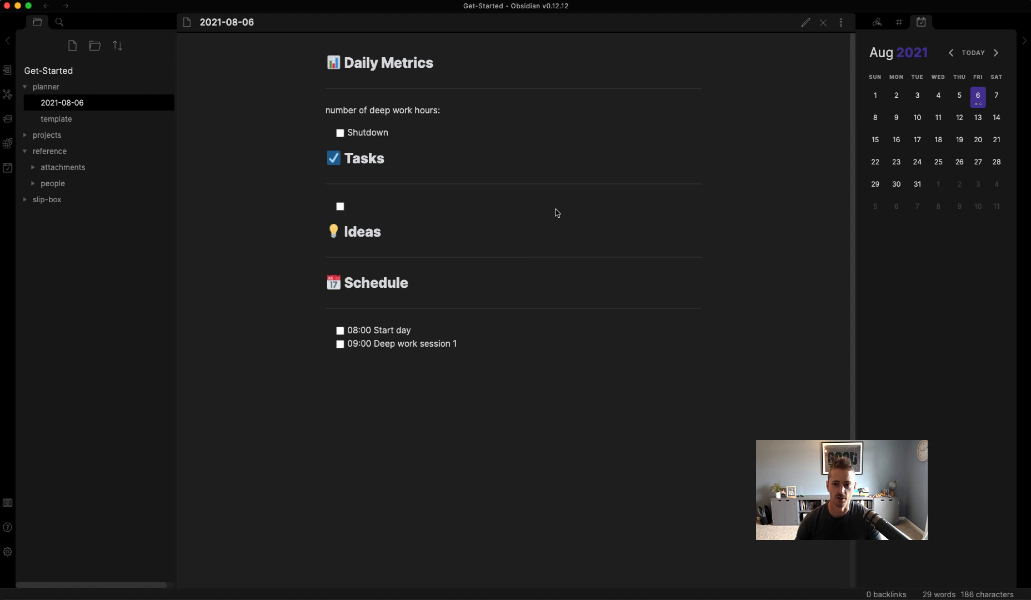
# - Switch the 2021-08-06 note to editing and open its preview in a second pane alongside
pyautogui.press('super+e')
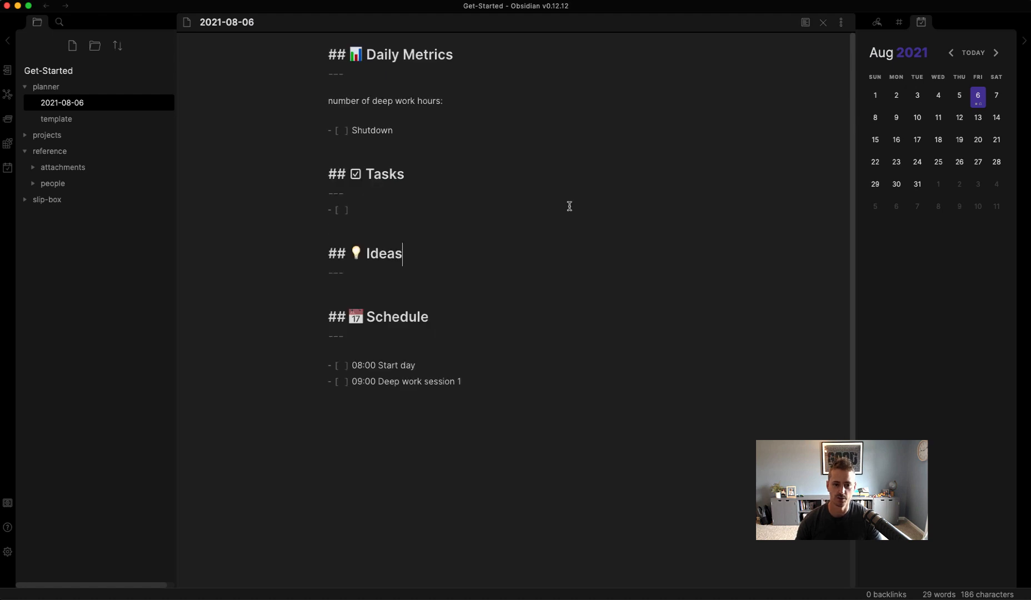
pyautogui.keyDown('super'); pyautogui.click(806, 23); pyautogui.keyUp('super')
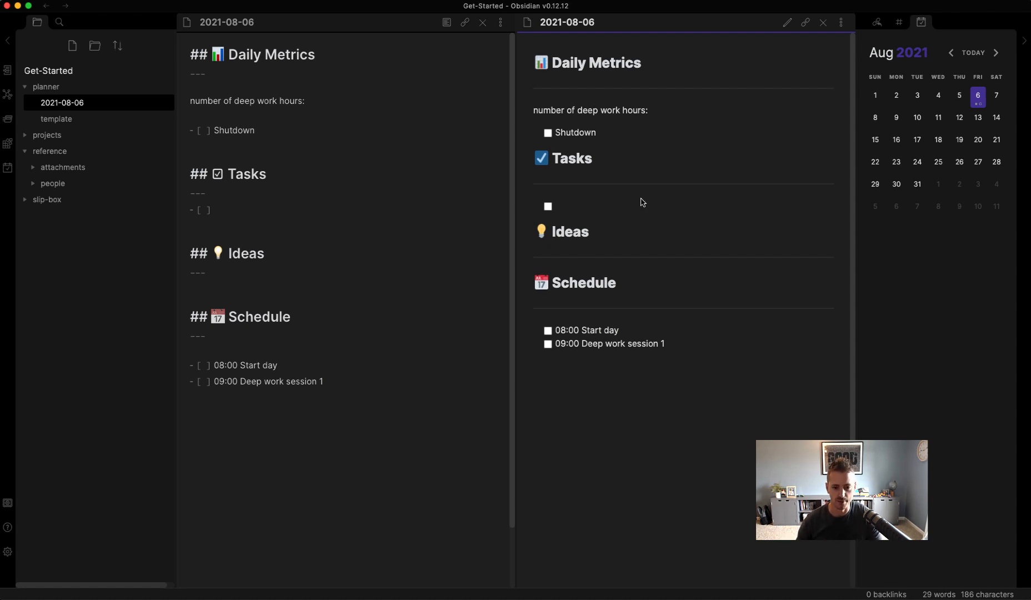
pyautogui.click(332, 194)
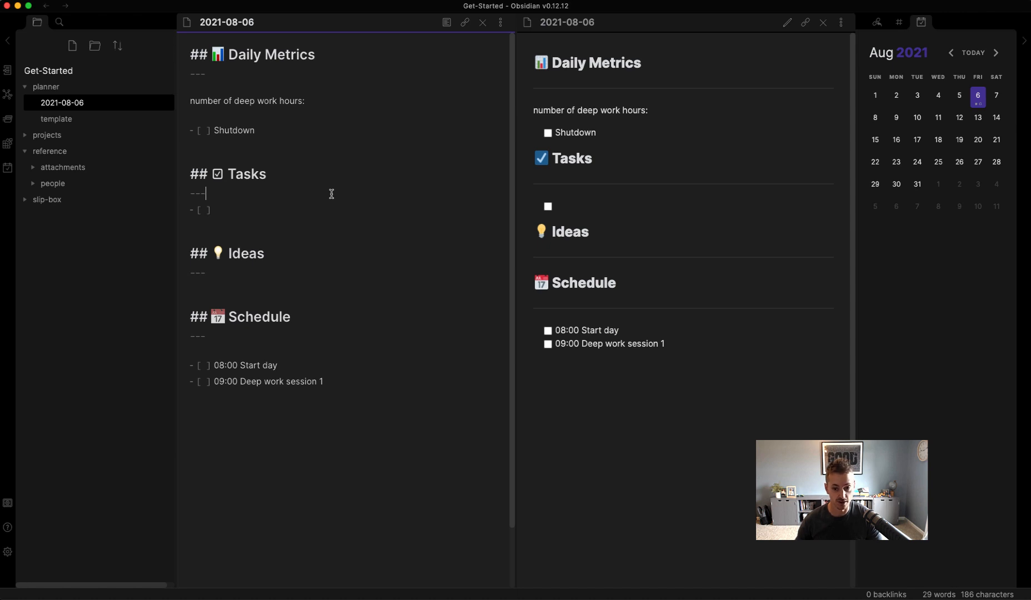
# - Run the Day Planner command that shows the Day Planner Timeline
pyautogui.press('cmd+p')
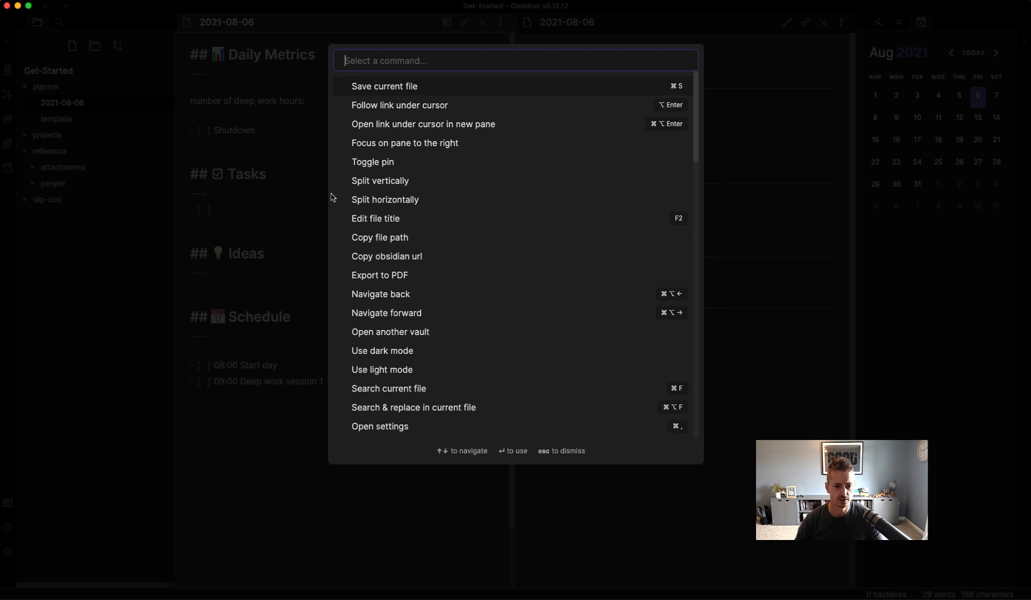
pyautogui.write('day')
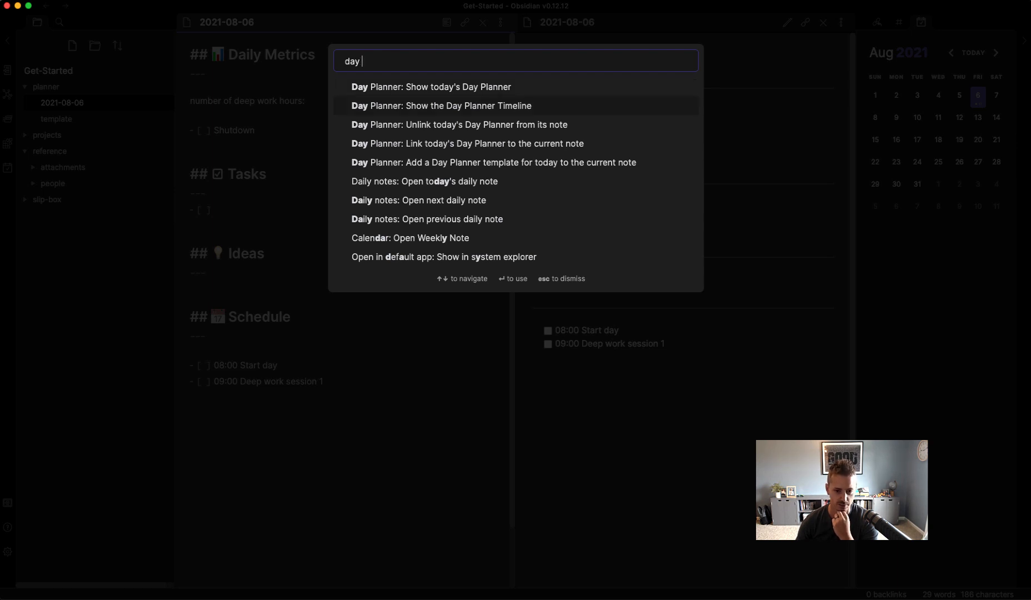
pyautogui.press('Return')
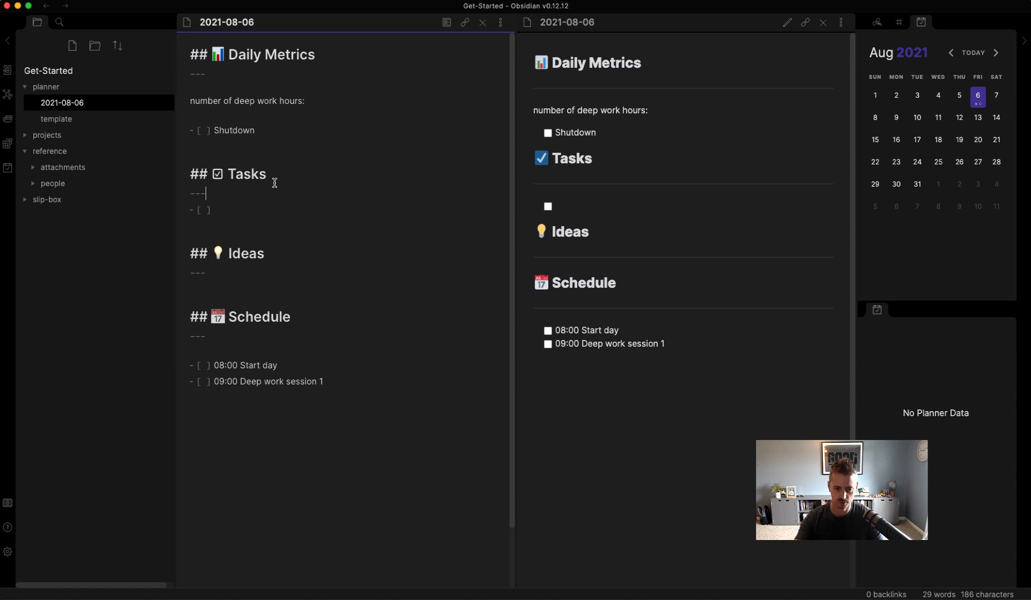
# - Link today's Day Planner to the current 2021-08-06 note
pyautogui.press('super+p')
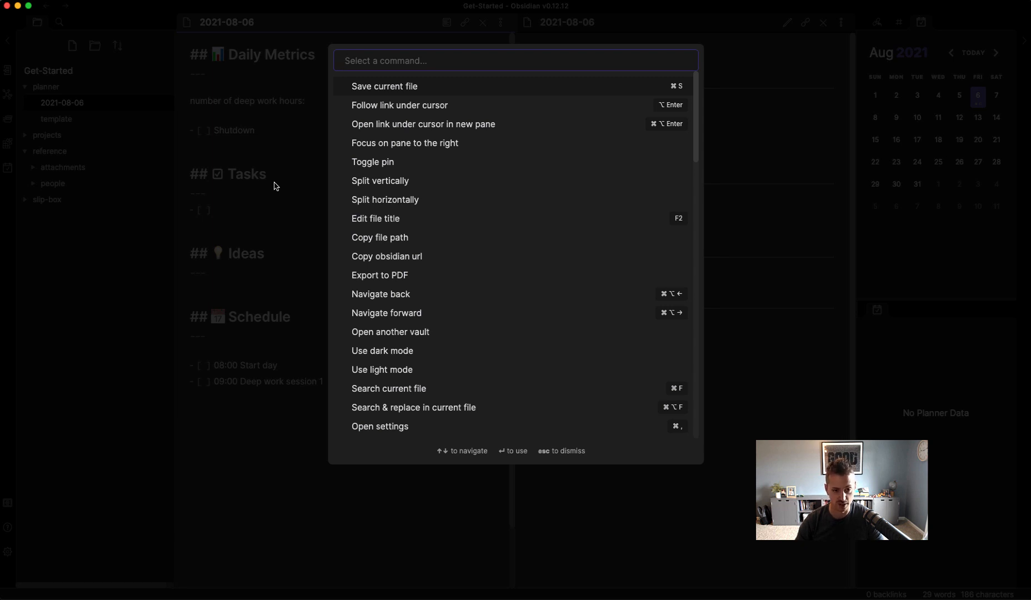
pyautogui.write('link')
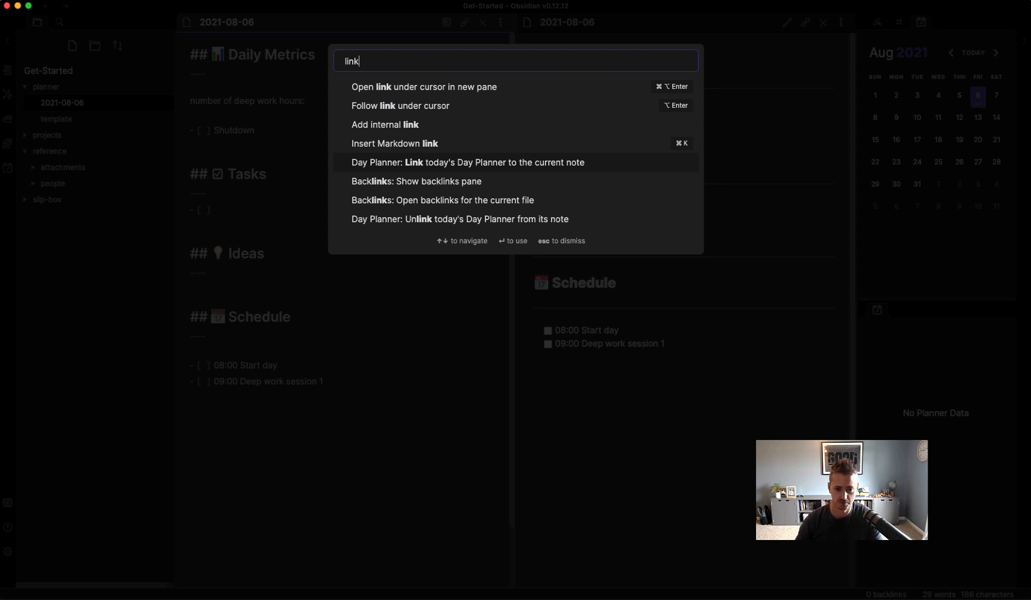
pyautogui.press('Escape')
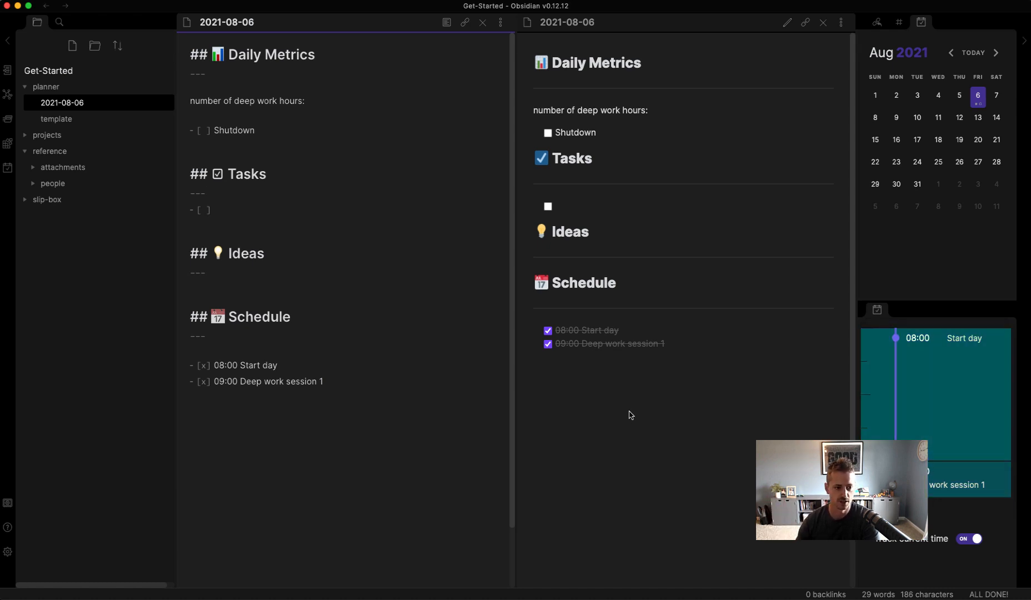
pyautogui.click(332, 176)
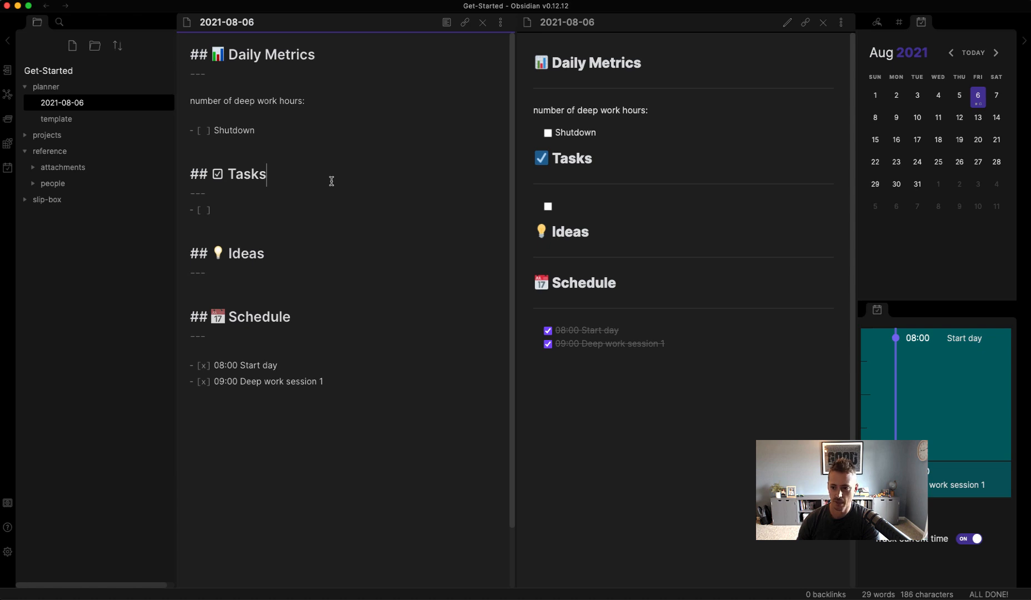
pyautogui.click(273, 205)
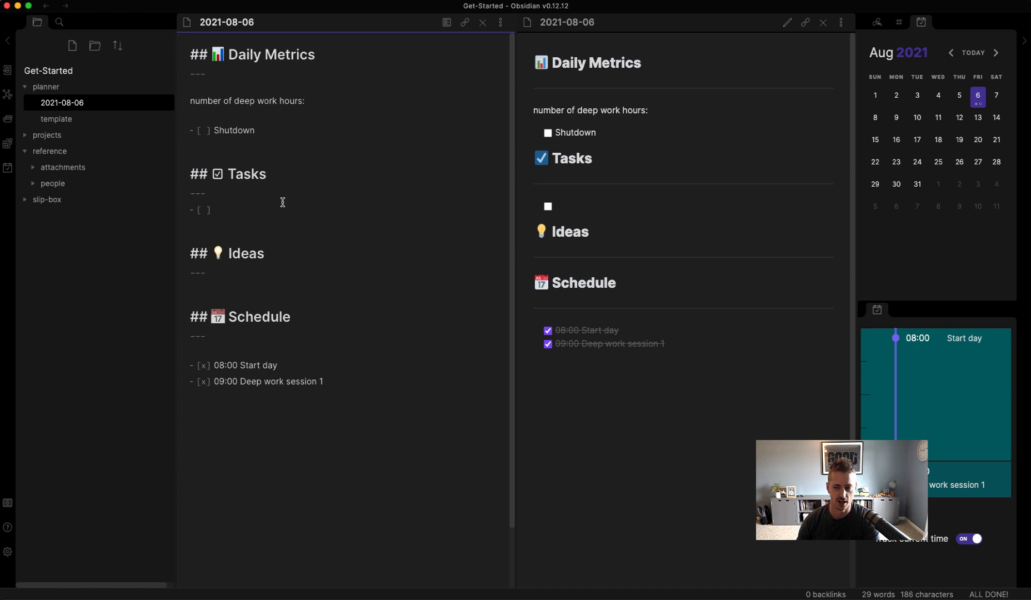
# - Create a note named Someday and move it into the planner folder
pyautogui.click(72, 45)
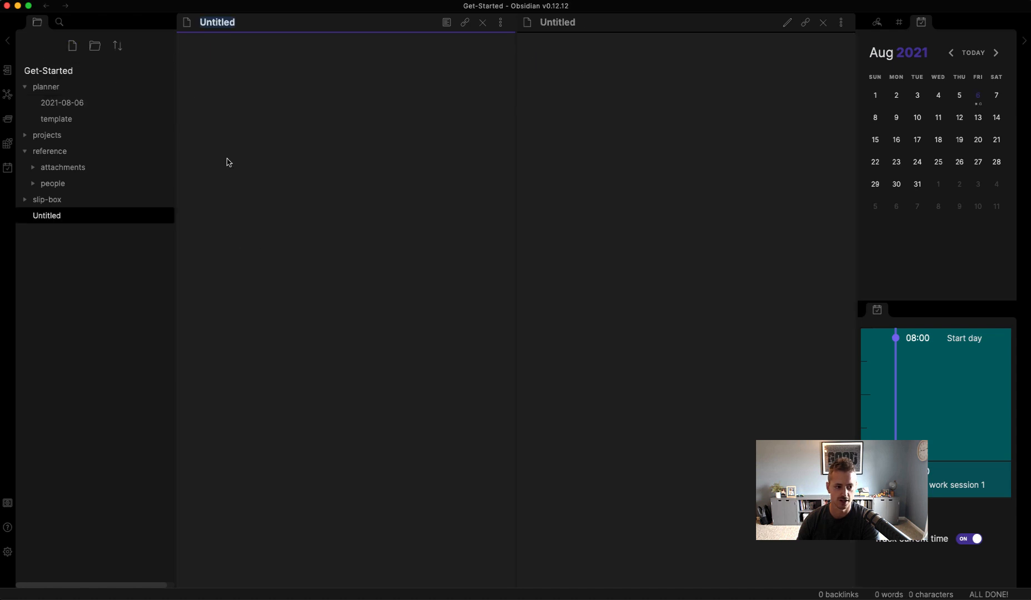
pyautogui.write('S')
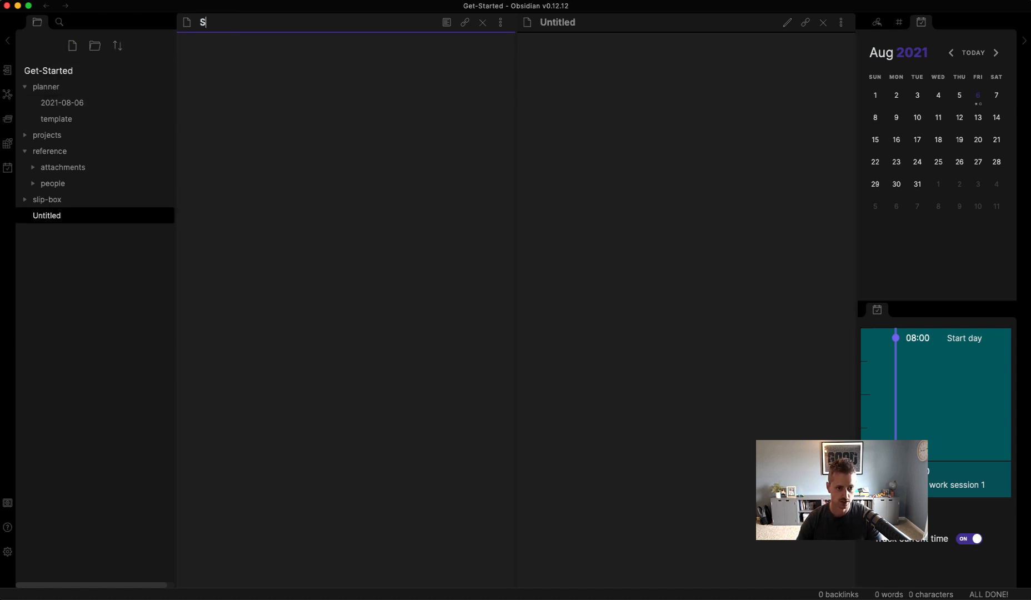
pyautogui.write('omeday')
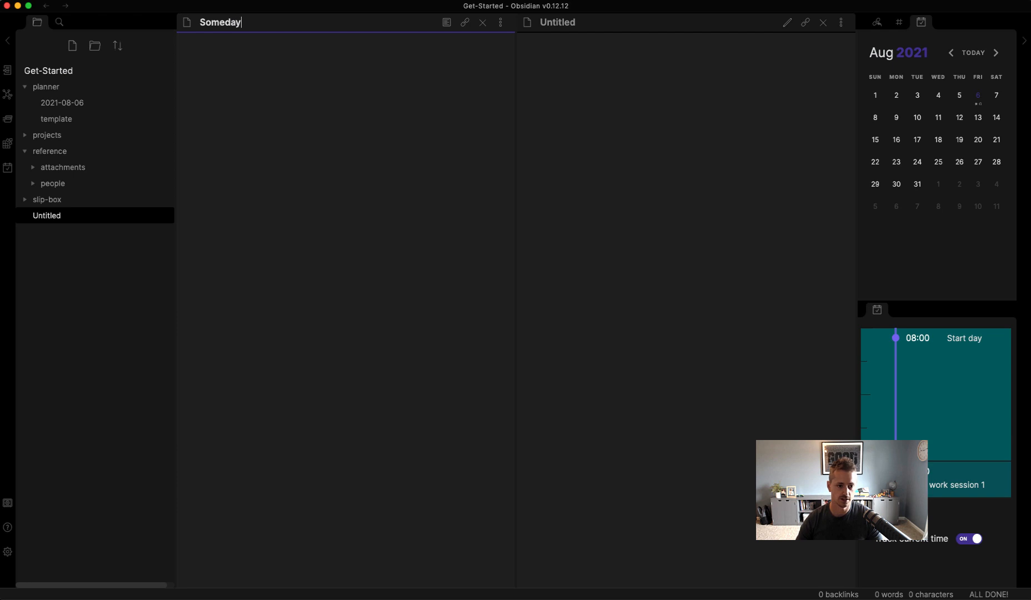
pyautogui.press('Return')
pyautogui.moveTo(44, 220); pyautogui.dragTo(54, 87)
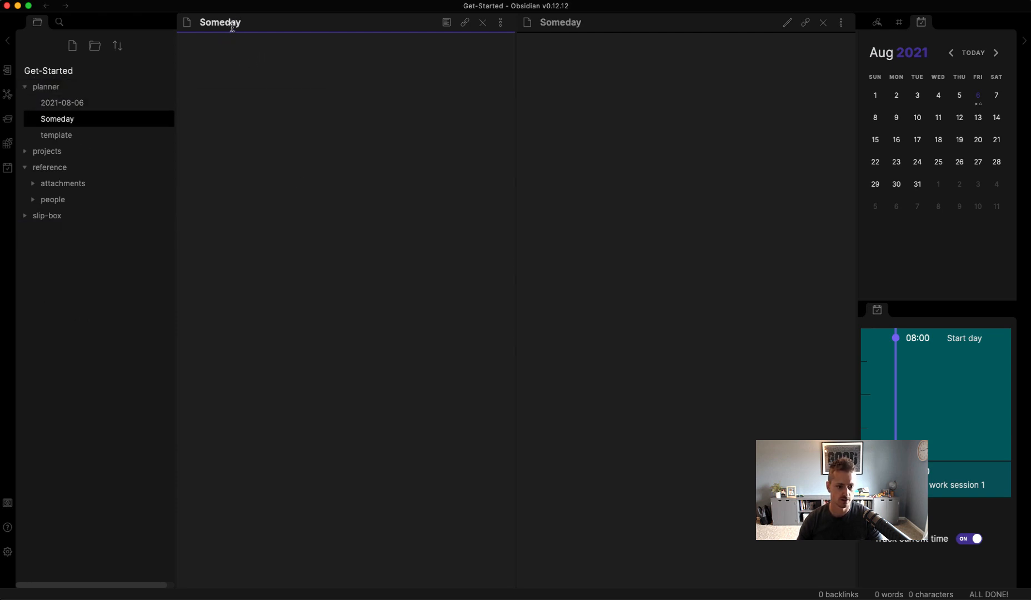
# - Create a note named Next and move it into the planner folder
pyautogui.click(71, 47)
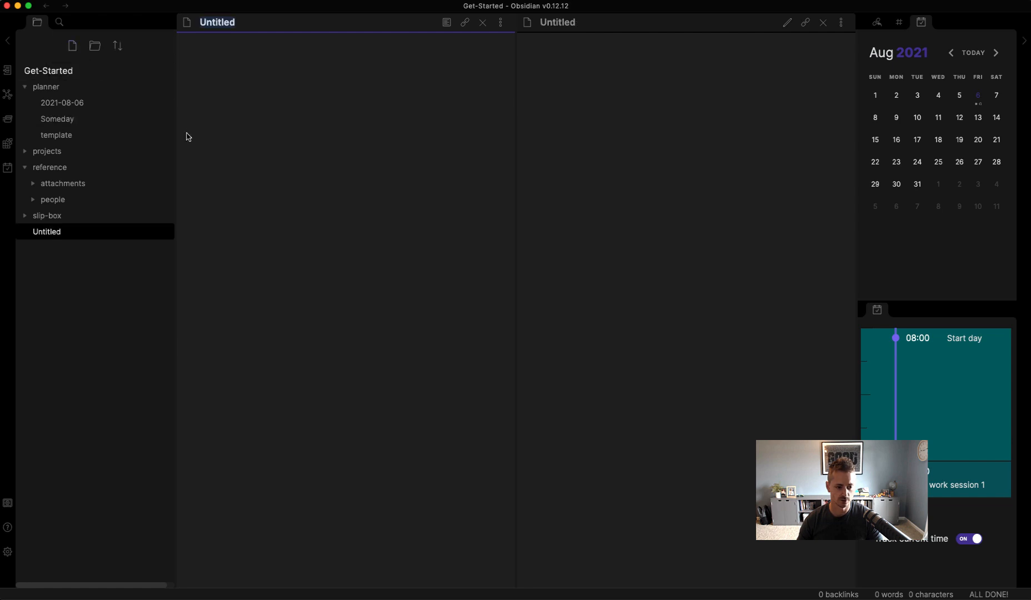
pyautogui.write('Next')
pyautogui.press('Return')
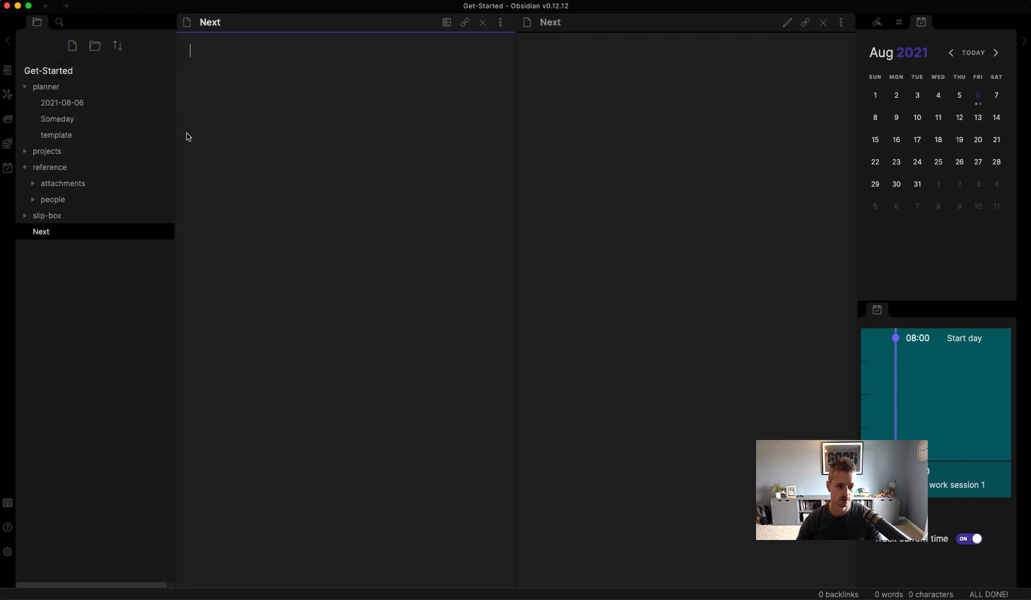
pyautogui.moveTo(71, 233); pyautogui.dragTo(86, 102)
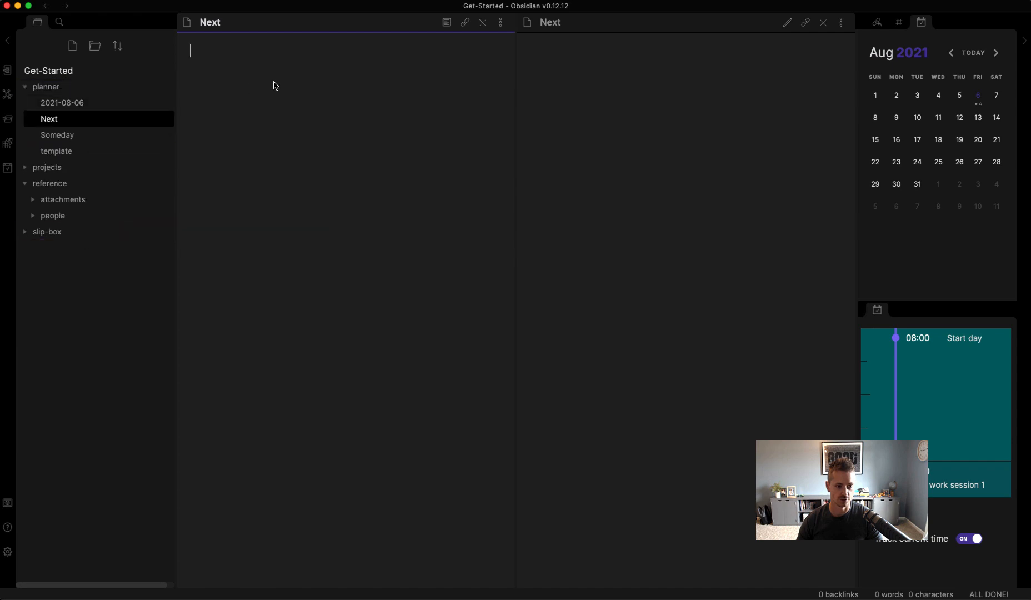
# - Add a level-one Tasks heading to the Next note with a horizontal divider line below it
pyautogui.click(275, 85)
pyautogui.write('Tasks')
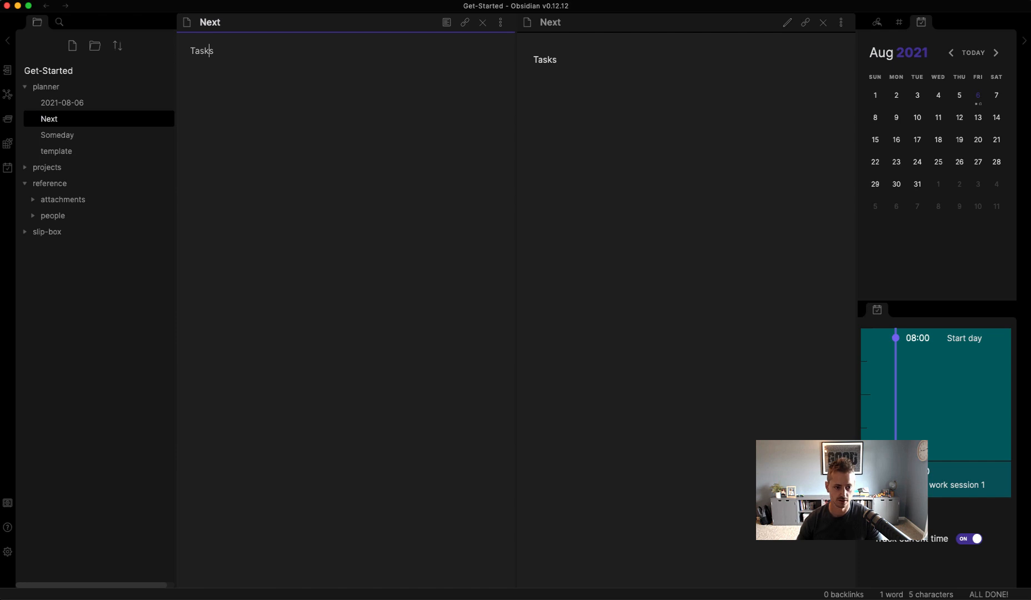
pyautogui.write('#')
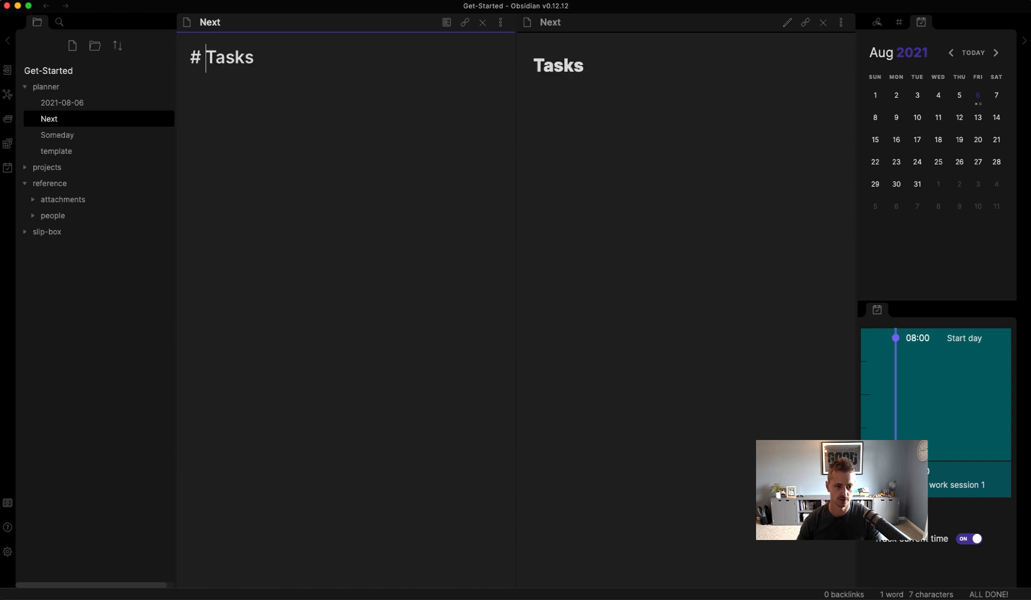
pyautogui.press('End')
pyautogui.press('Return')
pyautogui.write('---')
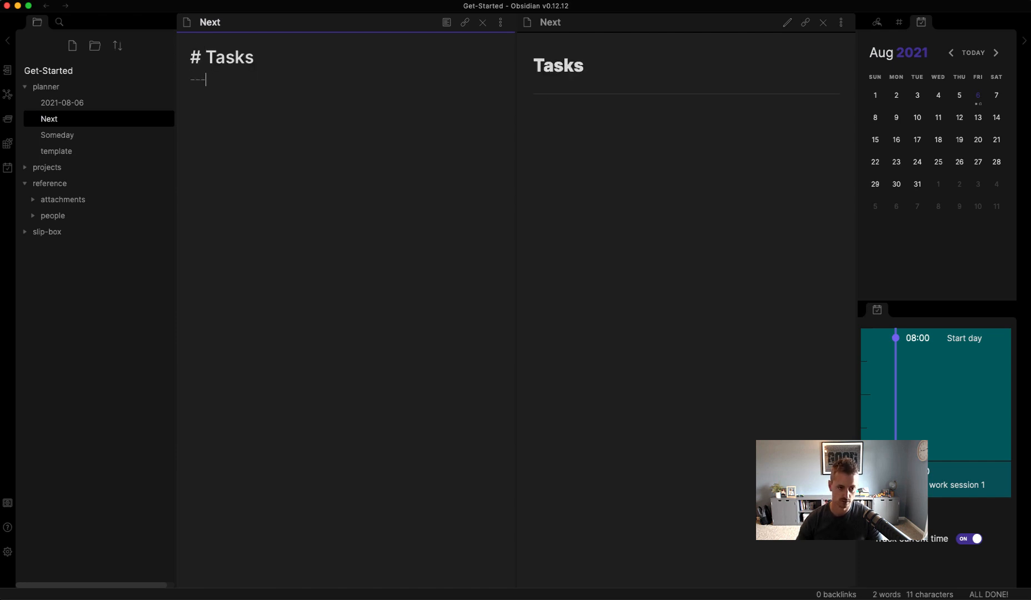
pyautogui.press('Return')
pyautogui.write('-')
pyautogui.press('super+Return')
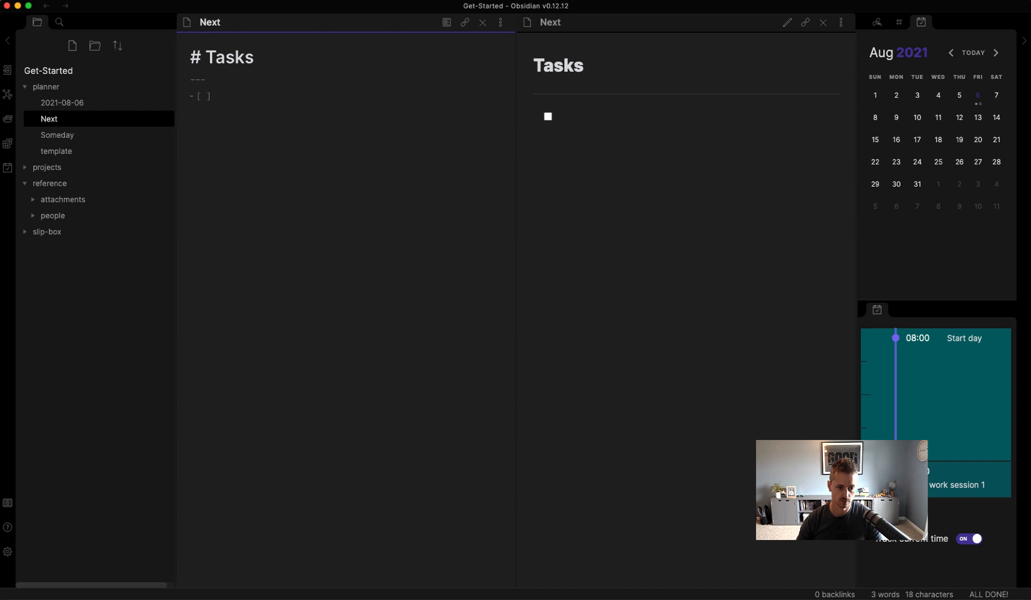
pyautogui.press('BackSpace')
pyautogui.press('BackSpace')
pyautogui.press('BackSpace')
pyautogui.press('BackSpace')
pyautogui.press('BackSpace')
pyautogui.press('BackSpace')
# - Build a numbered list of ten empty, unchecked checkboxes under the Tasks divider in the Next note
pyautogui.write('1.')
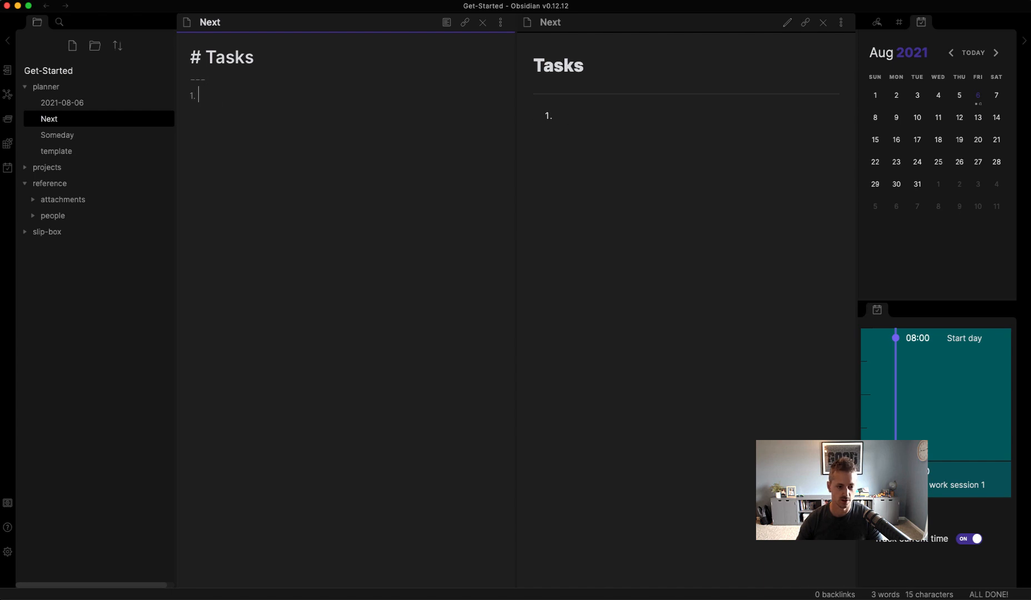
pyautogui.press('super+Return')
pyautogui.press('Return')
pyautogui.press('super+Return')
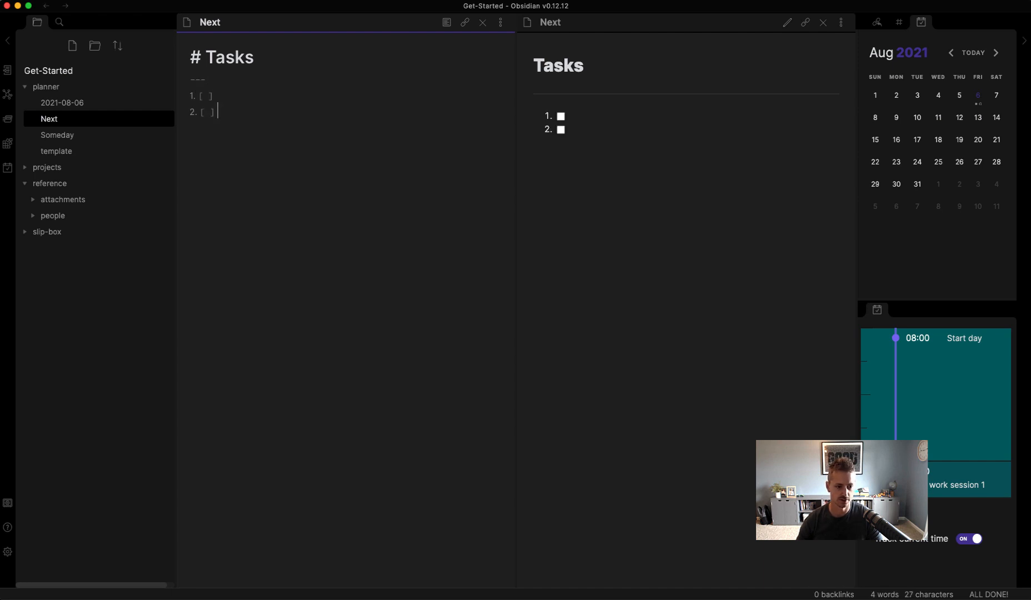
pyautogui.press('Return')
pyautogui.press('super+Return')
pyautogui.press('Return')
pyautogui.press('super+Return')
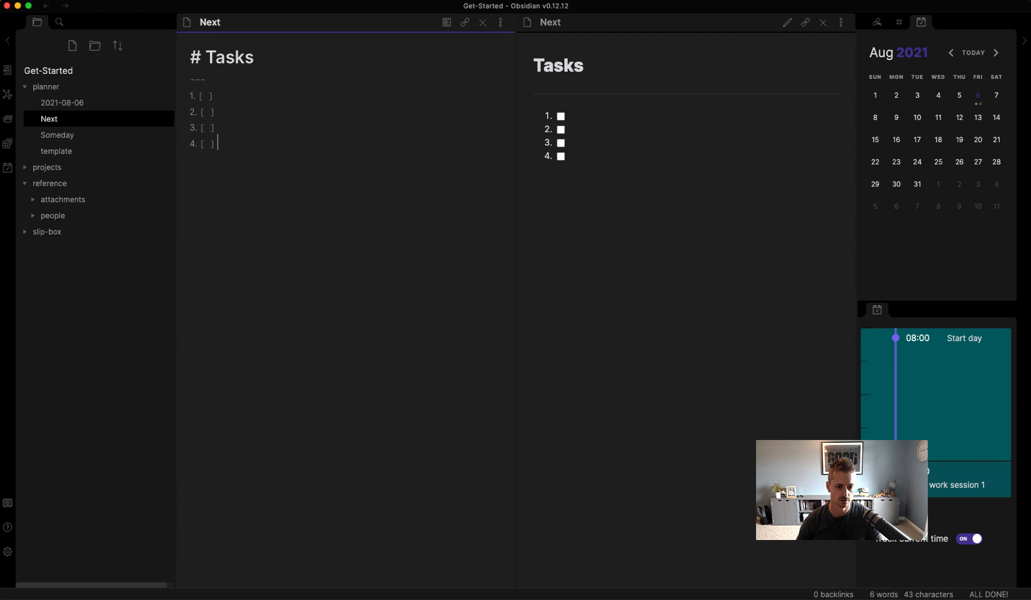
pyautogui.press('super+Return')
pyautogui.press('super+Return')
pyautogui.press('Return')
pyautogui.press('super+Return')
pyautogui.press('Return')
pyautogui.press('super+Return')
pyautogui.press('Return')
pyautogui.press('super+Return')
pyautogui.press('Return')
pyautogui.press('super+Return')
pyautogui.press('Return')
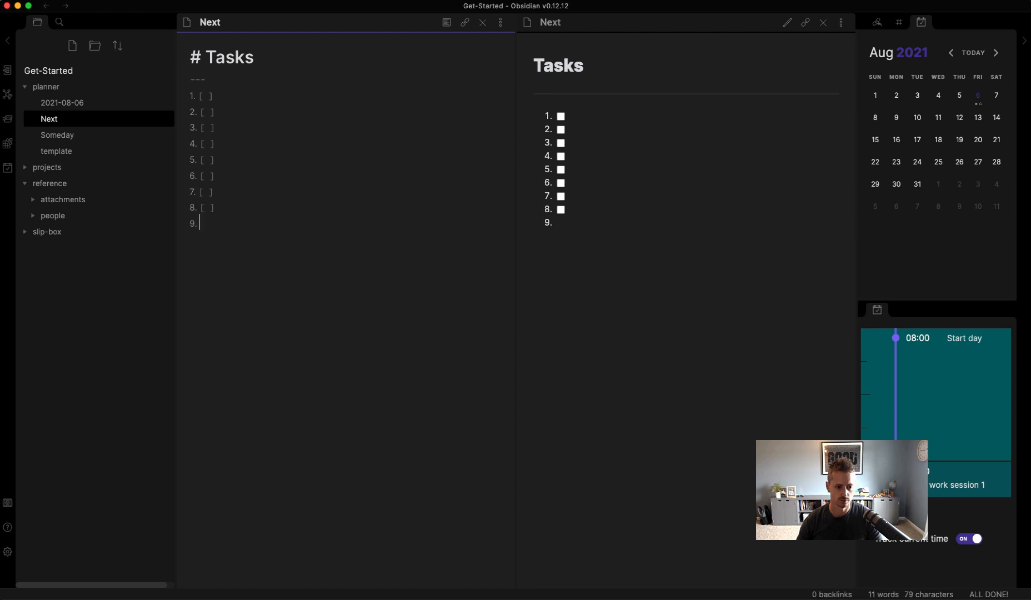
pyautogui.press('super+Return')
pyautogui.press('Return')
pyautogui.press('super+Return')
pyautogui.press('super+Return')
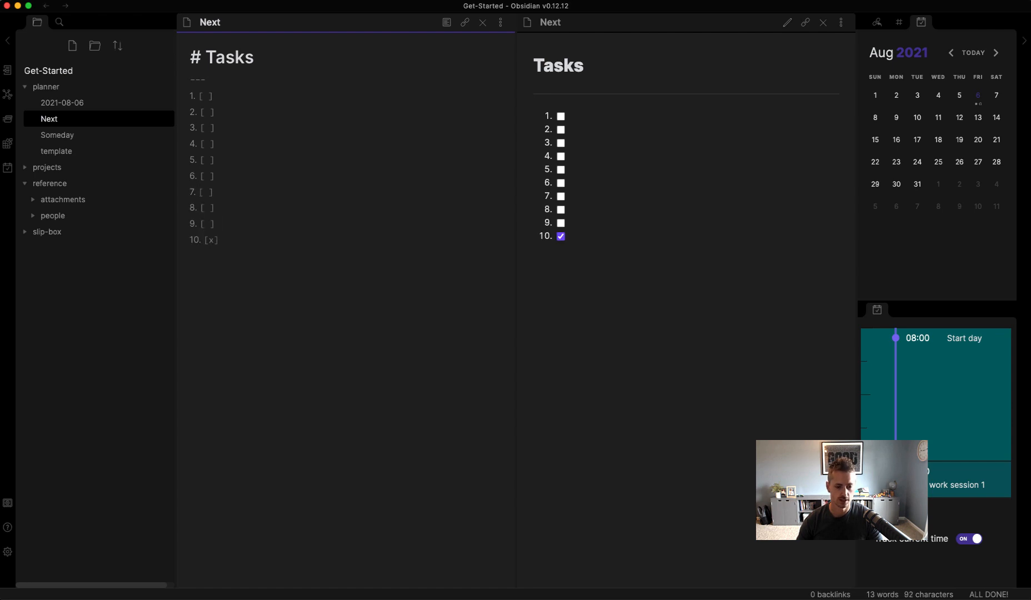
pyautogui.press('super+Return')
# - Copy the Next note's Tasks heading, divider and numbered checklist into the Someday note
pyautogui.moveTo(246, 242); pyautogui.dragTo(143, 67)
pyautogui.press('super+c')
pyautogui.click(119, 129)
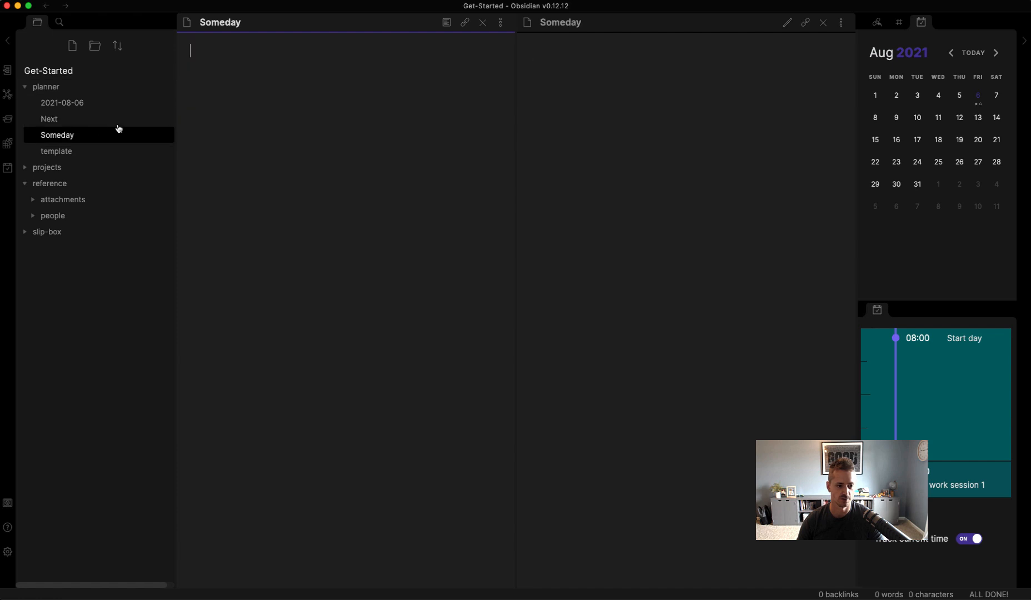
pyautogui.press('super+v')
# - Return to the Next note, then open the 2021-08-06 daily note
pyautogui.press('super+alt+Left')
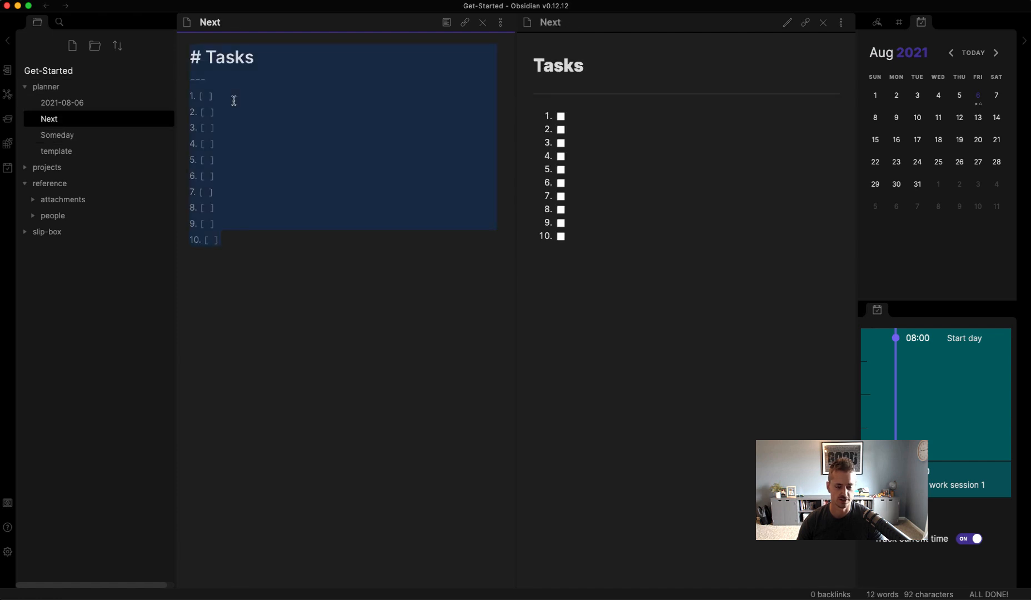
pyautogui.click(261, 151)
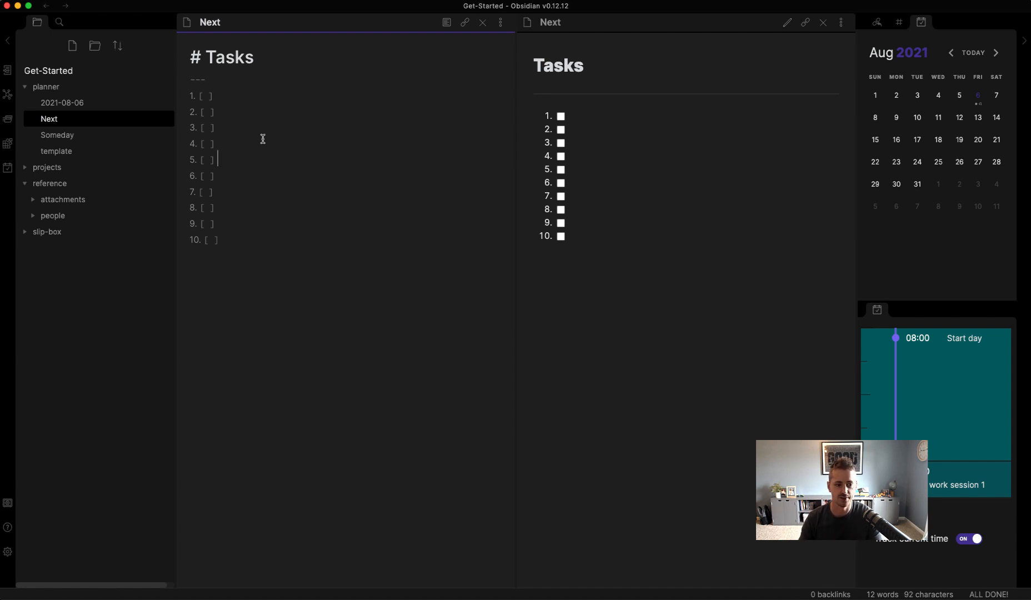
pyautogui.click(104, 103)
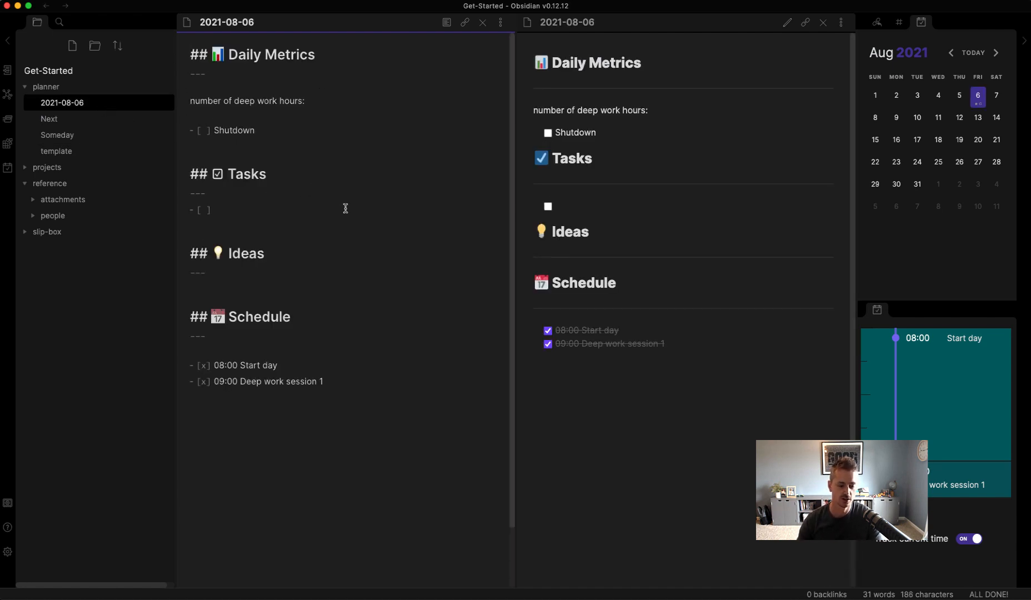